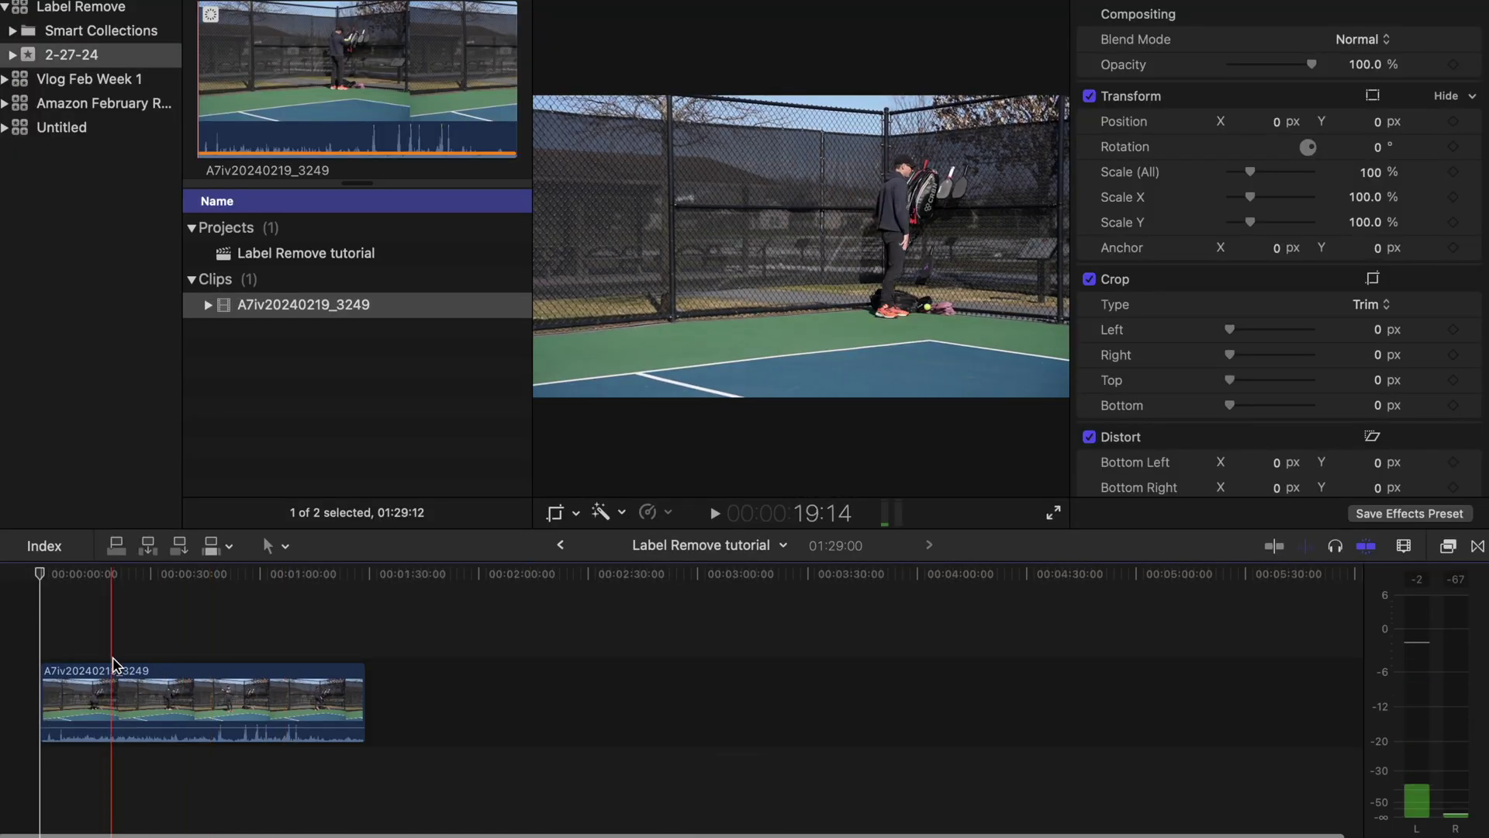
Trim the tennis clip's start and end so the project runs only 02:10
{"action": "key", "text": "c"}
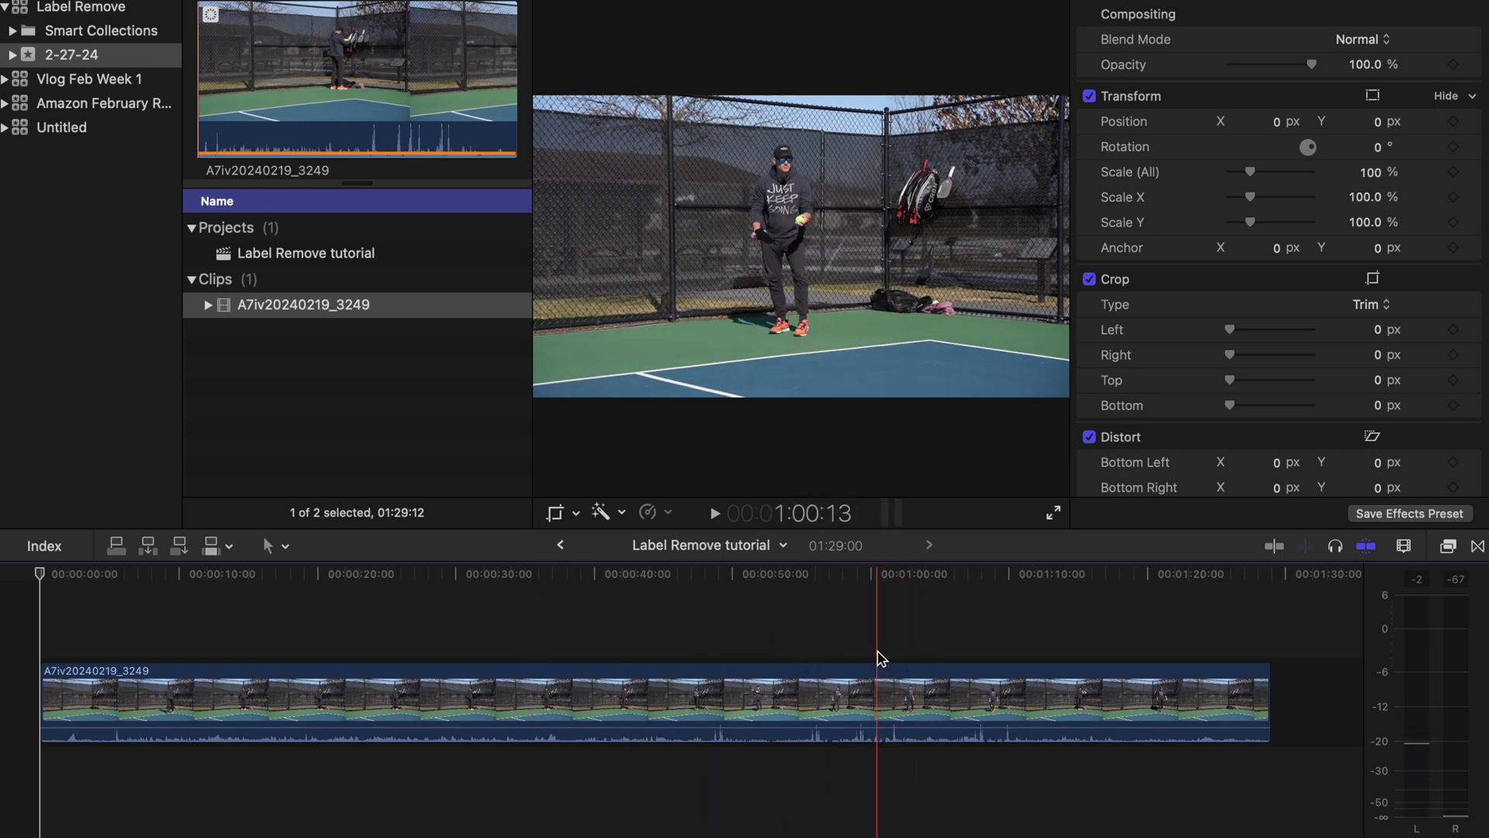
{"action": "key", "text": "alt+bracketleft"}
{"action": "key", "text": "space"}
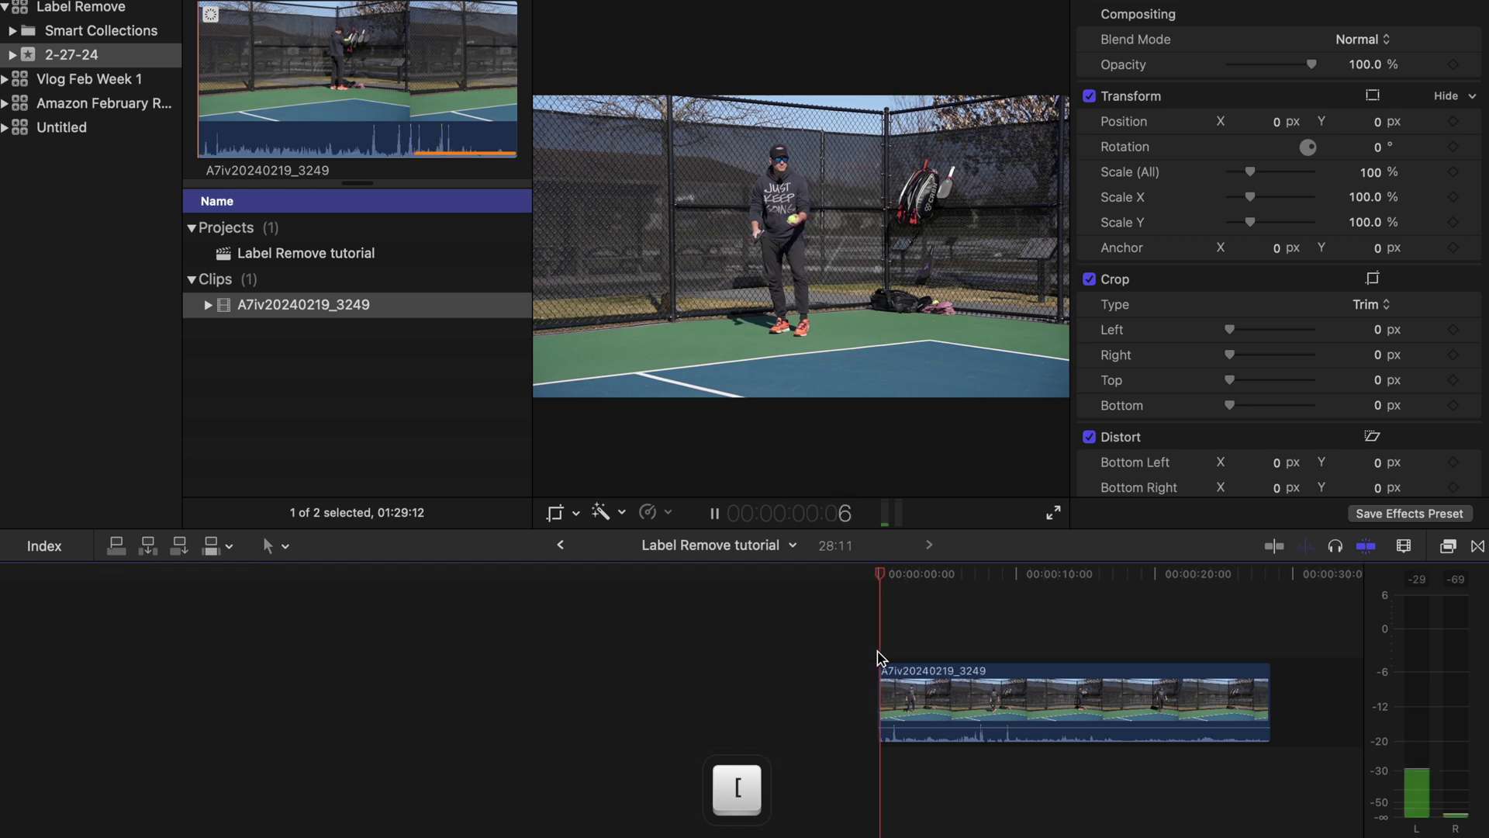
{"action": "key", "text": "space"}
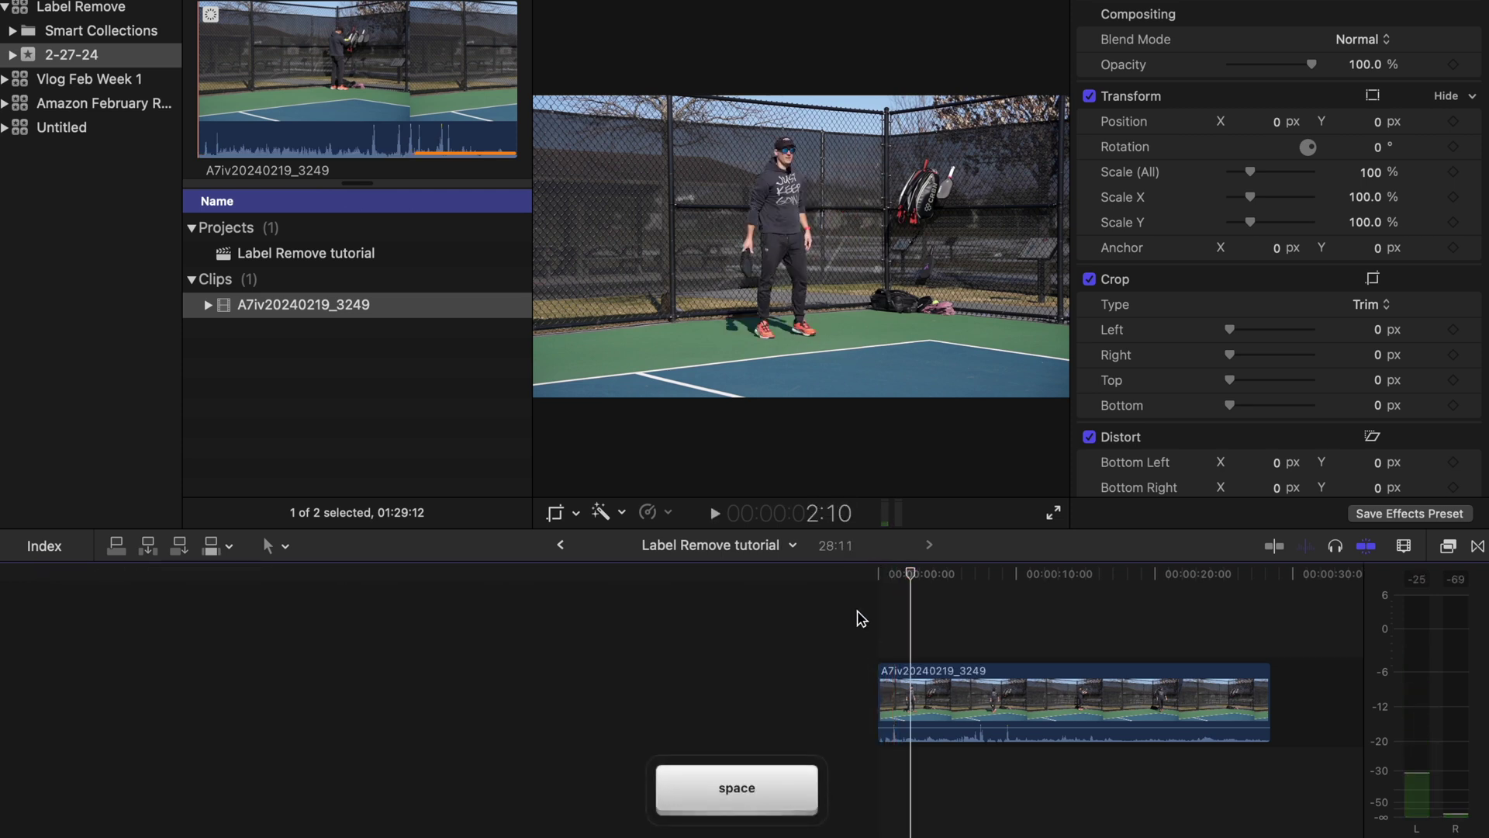
{"action": "key", "text": "alt+bracketright"}
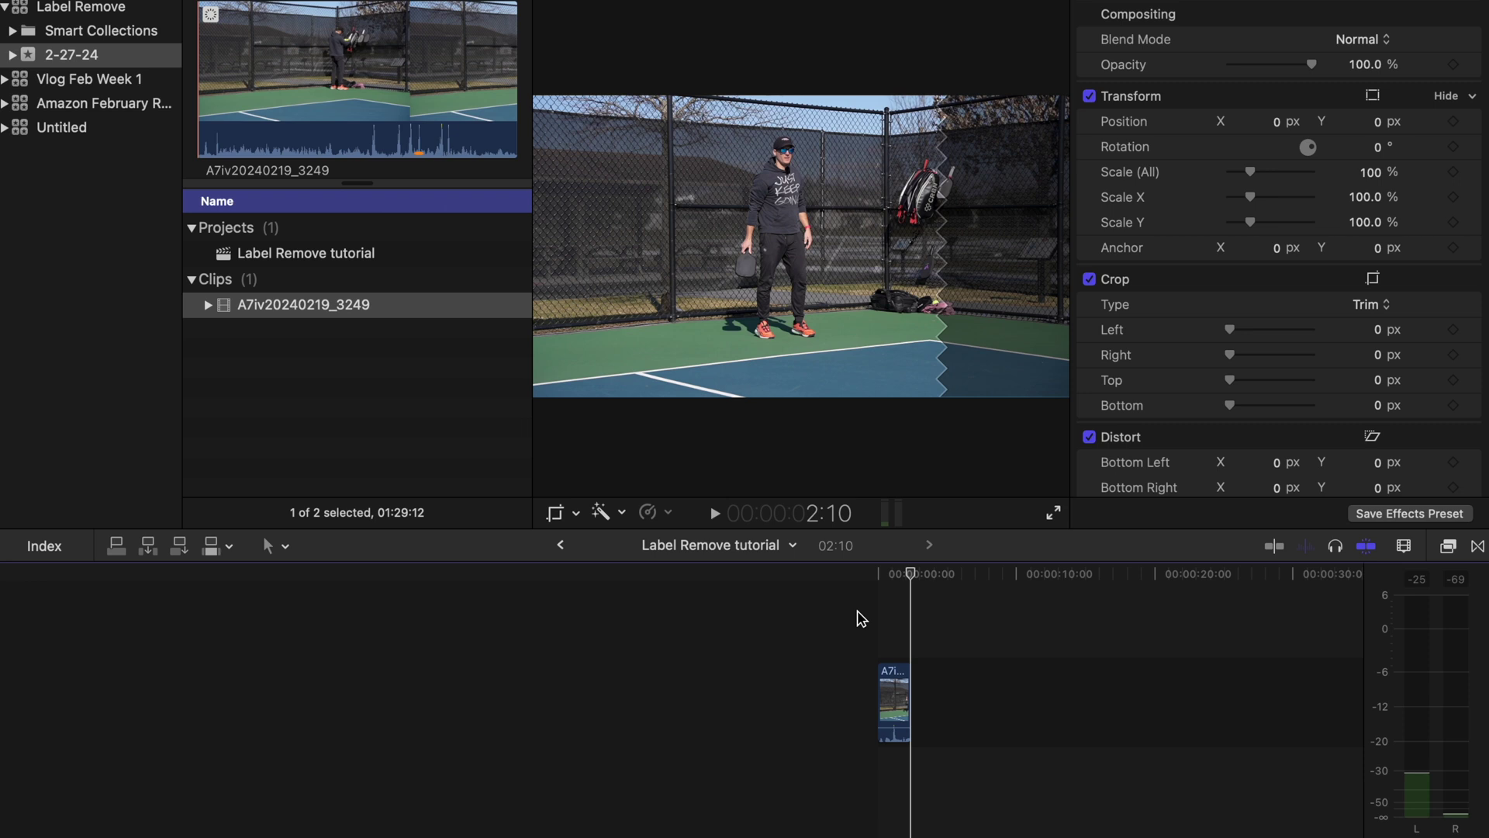
Fit the clip, park the playhead on the 1:09 forehand-swing frame and show the Share destinations
{"action": "key", "text": "shift+z"}
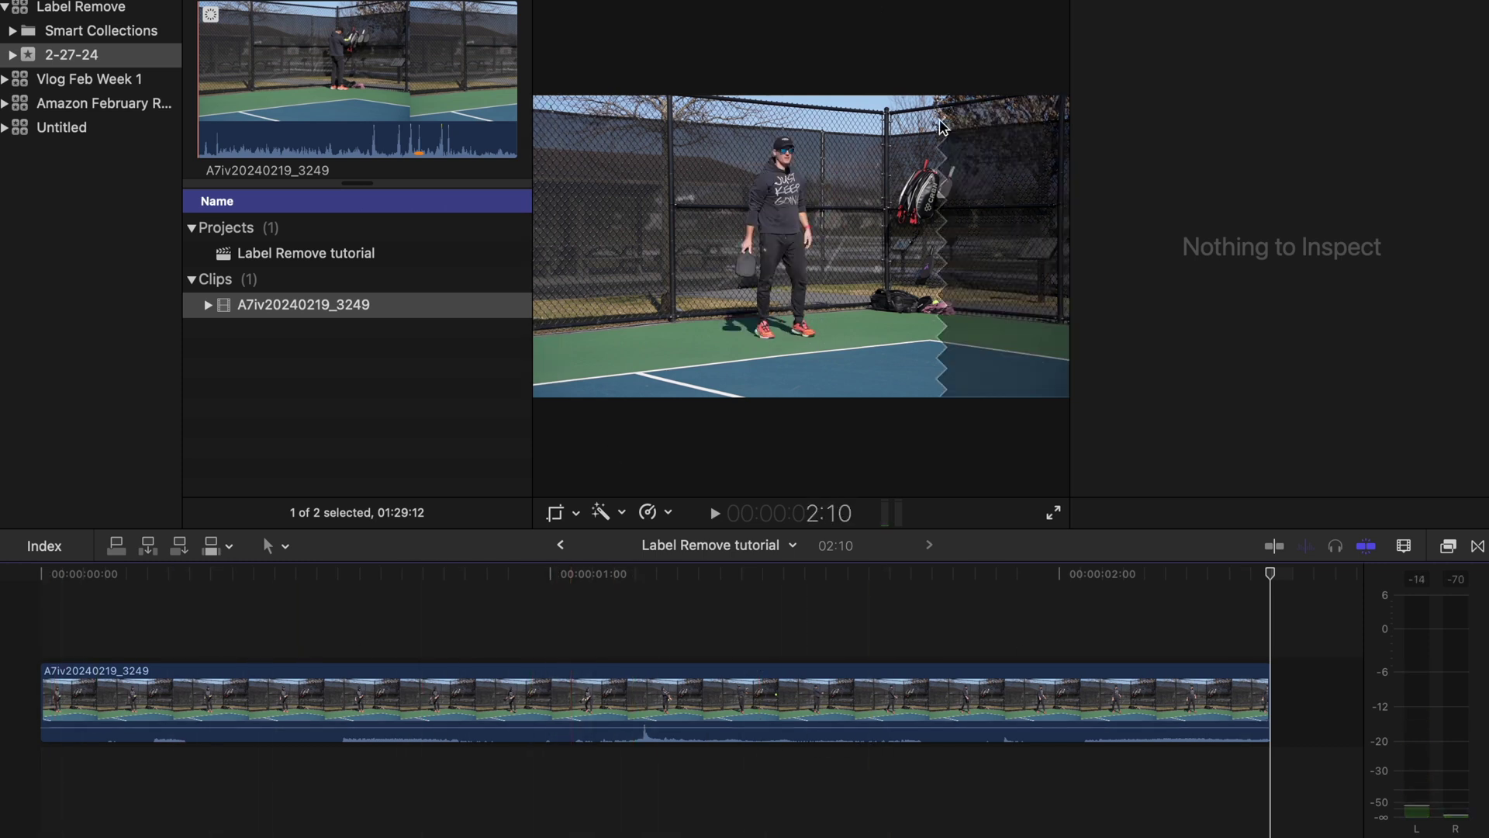
{"action": "left_click", "coordinate": [565, 609]}
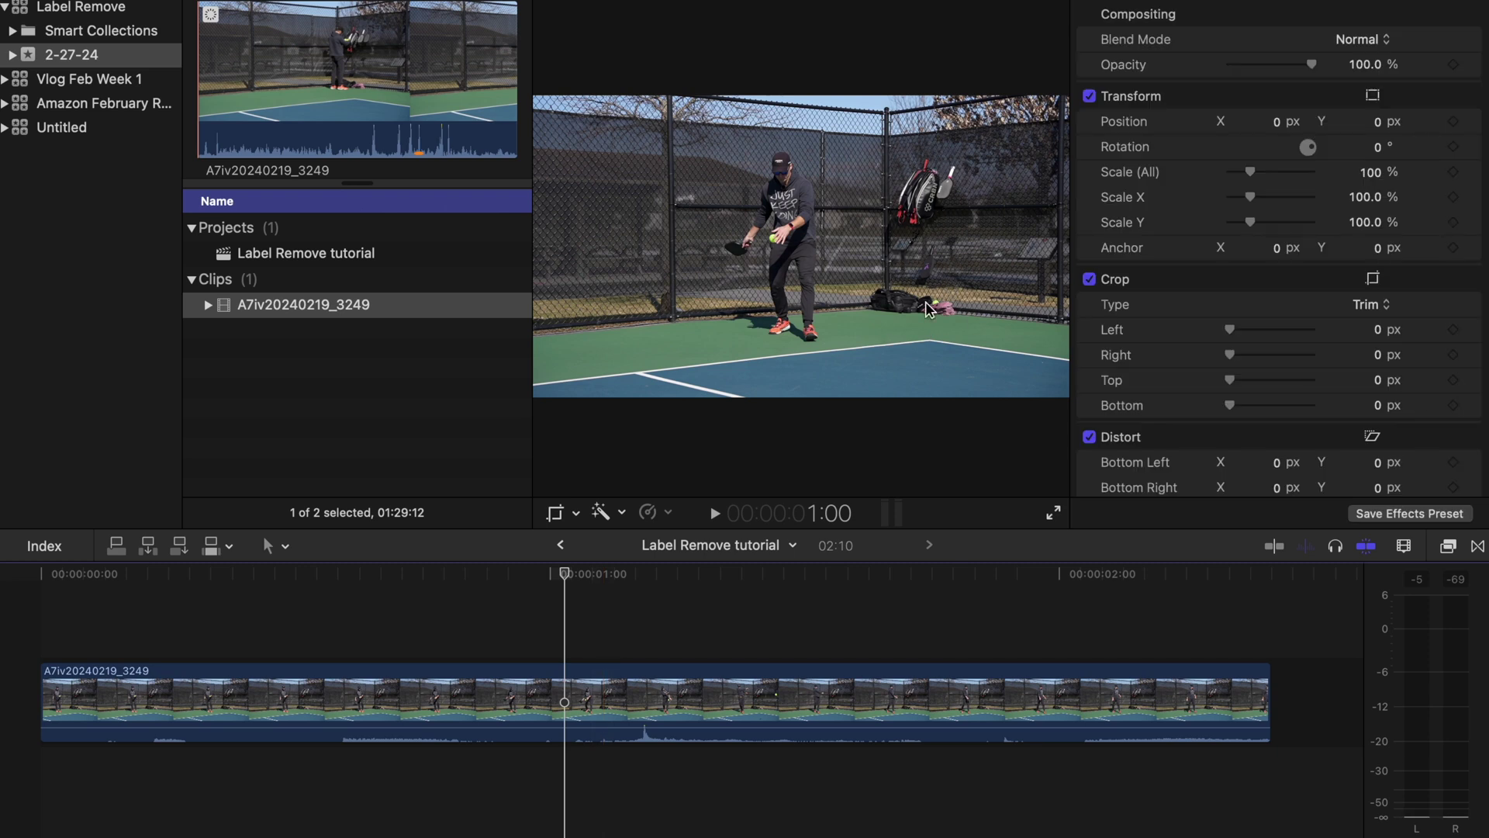
{"action": "left_click", "coordinate": [540, 612]}
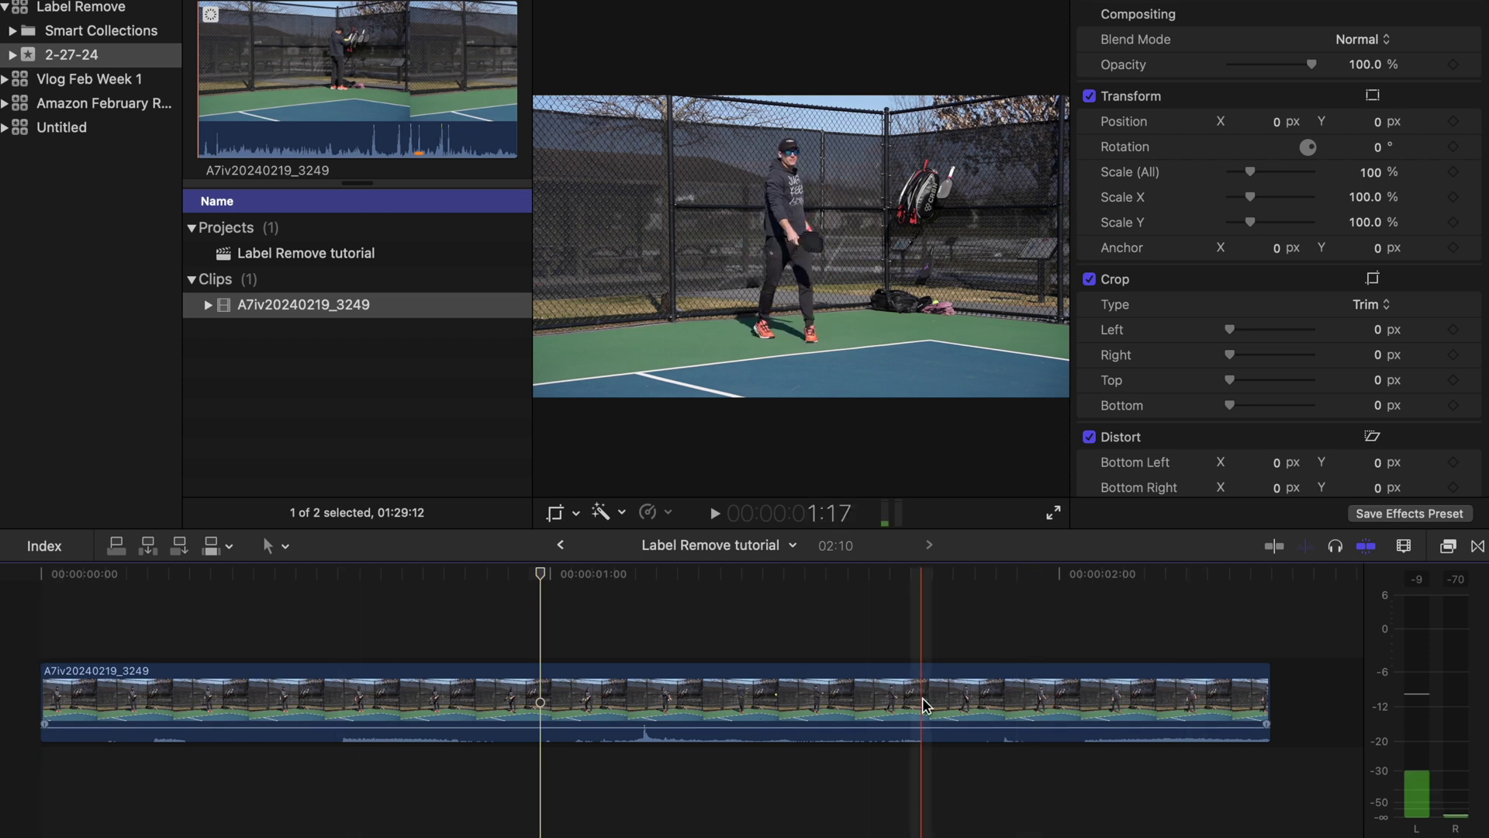
{"action": "left_click", "coordinate": [743, 705]}
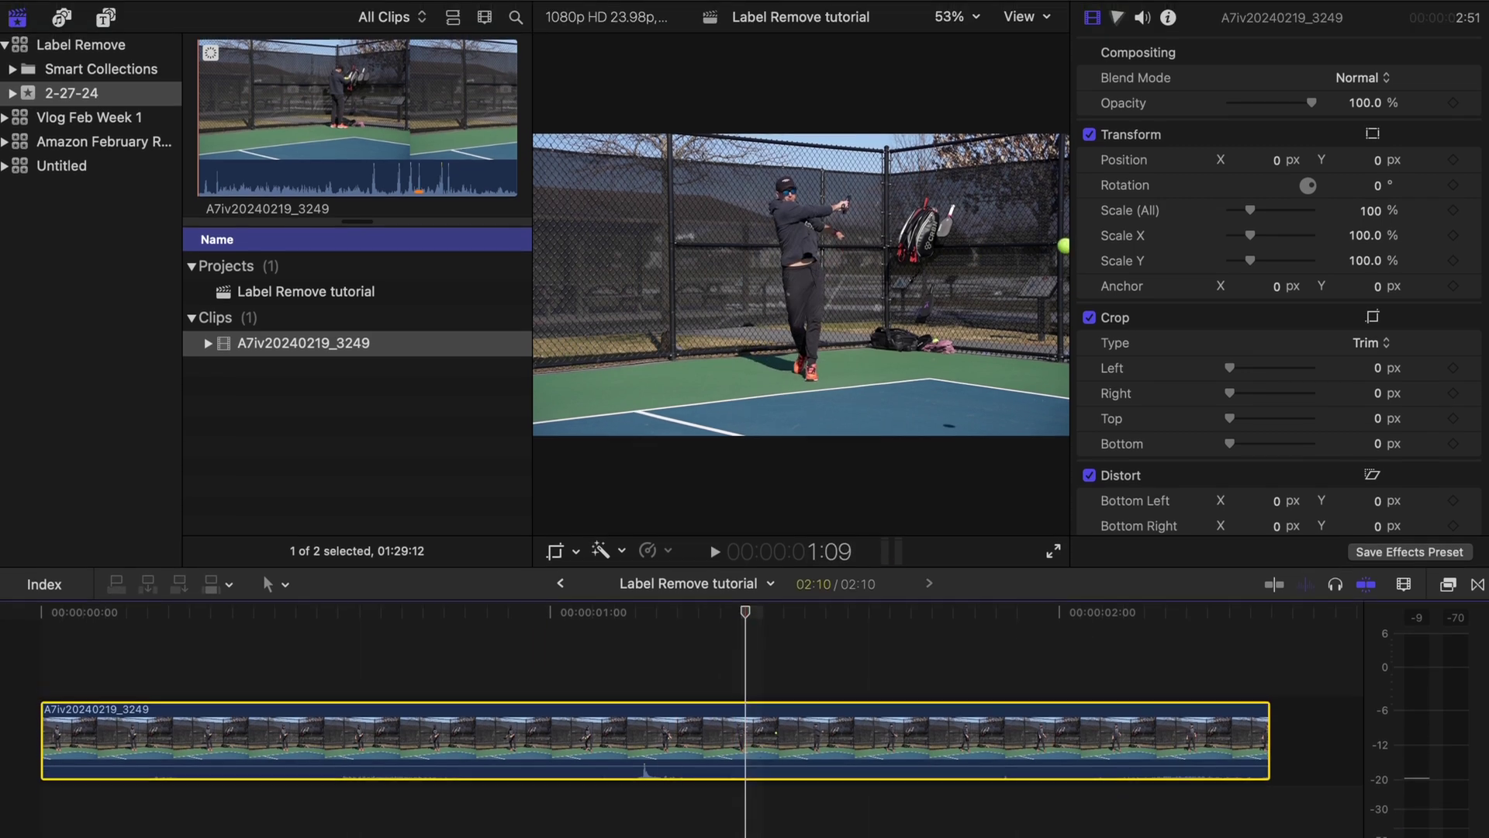
{"action": "left_click", "coordinate": [1466, 19]}
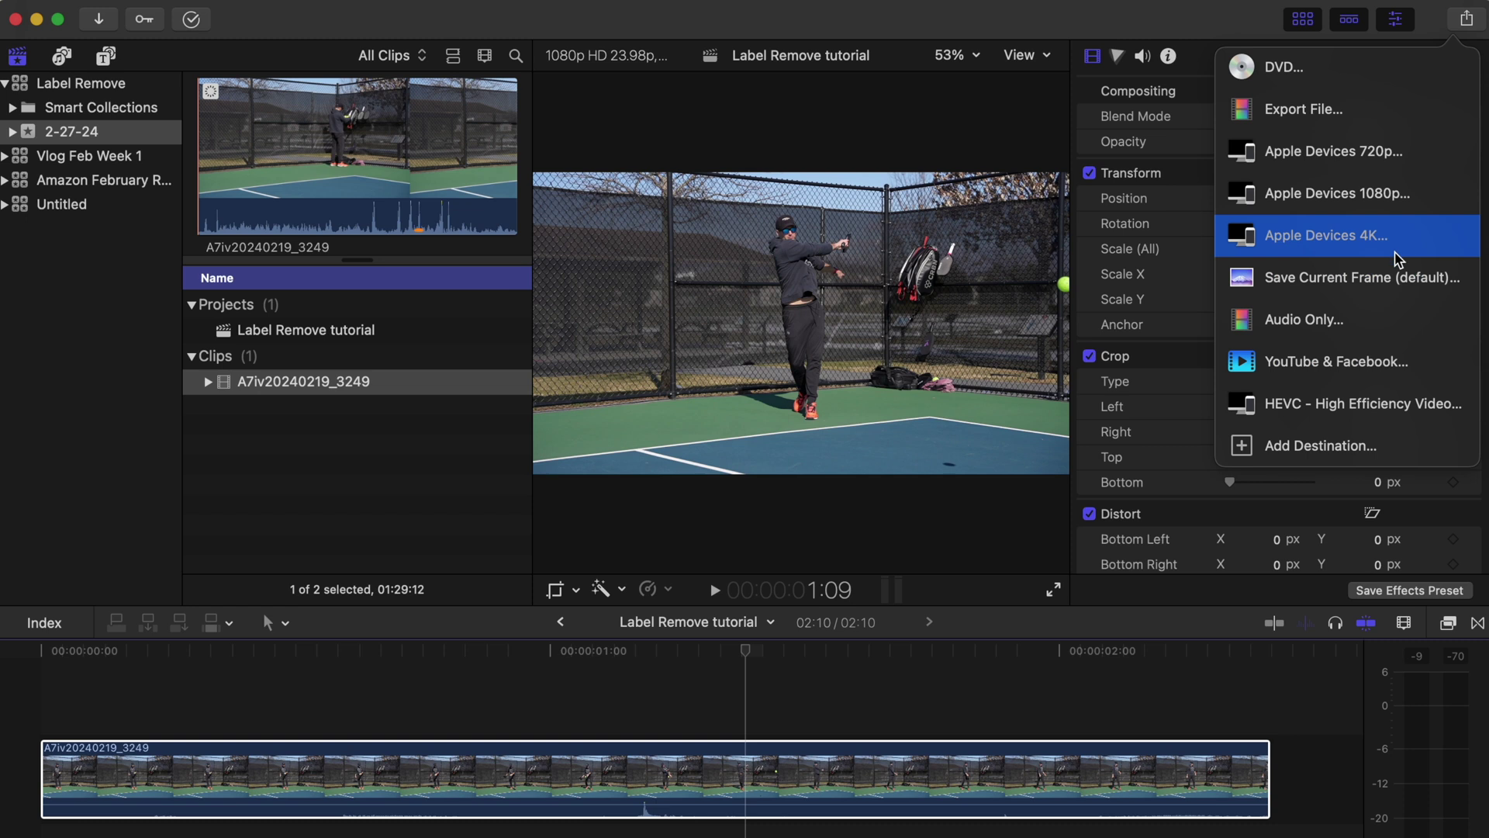
Add Save Current Frame as a share destination and continue to saving the 1920 x 1080 JPEG
{"action": "left_click", "coordinate": [1385, 285]}
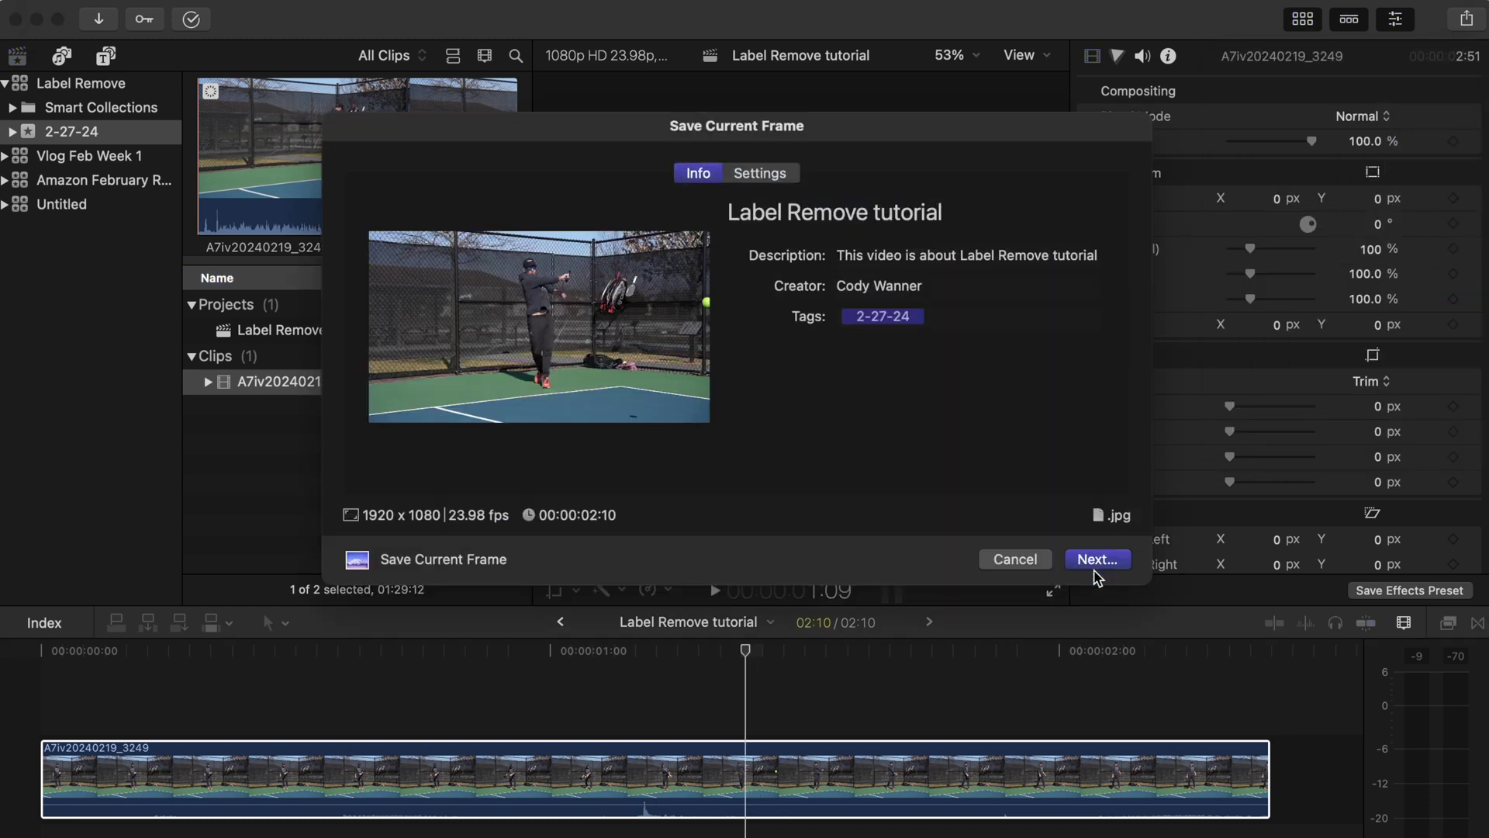
{"action": "left_click", "coordinate": [1025, 556]}
{"action": "left_click", "coordinate": [1466, 18]}
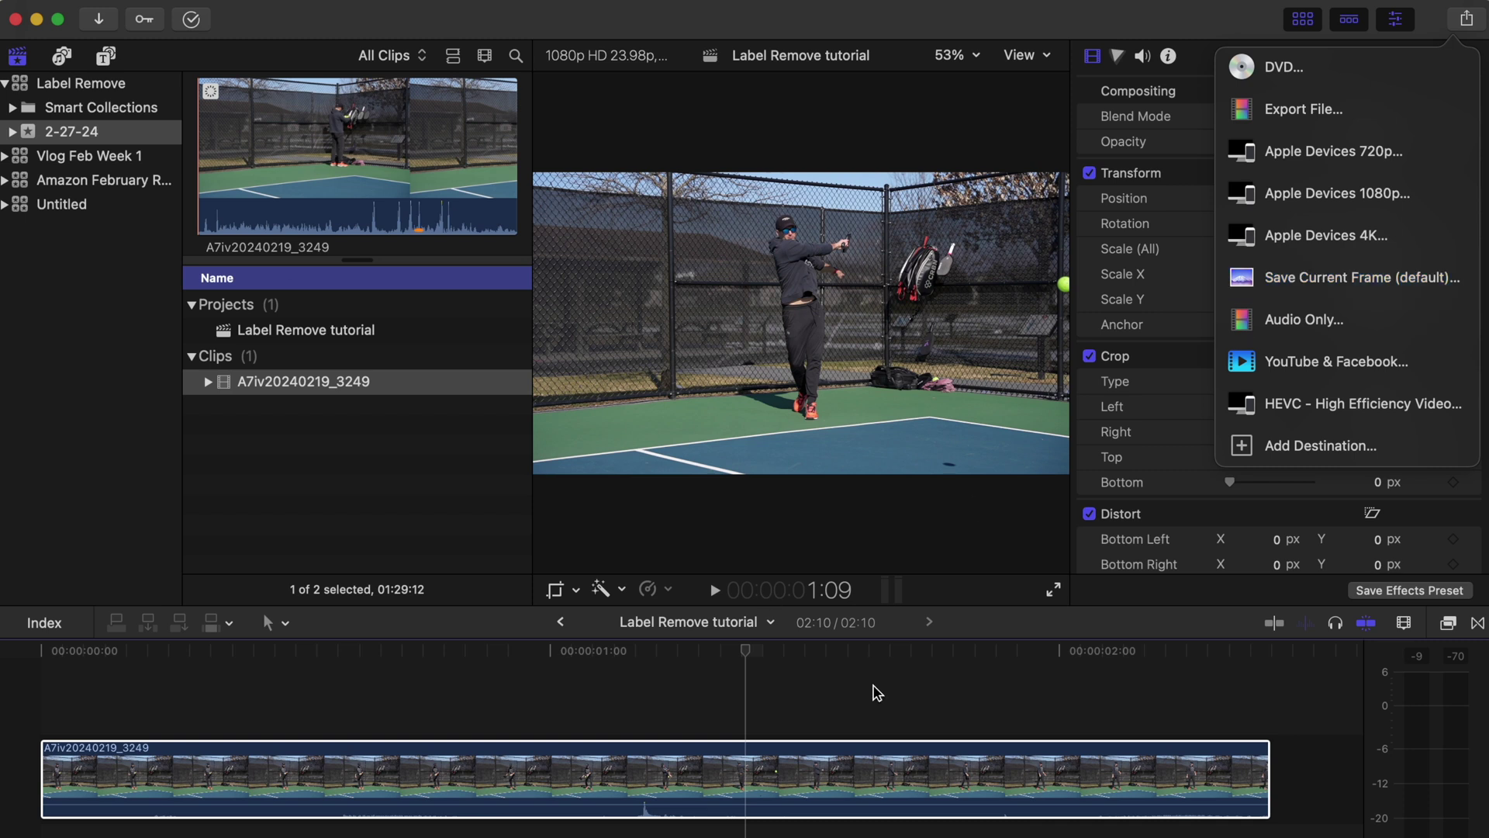
{"action": "left_click", "coordinate": [1309, 447]}
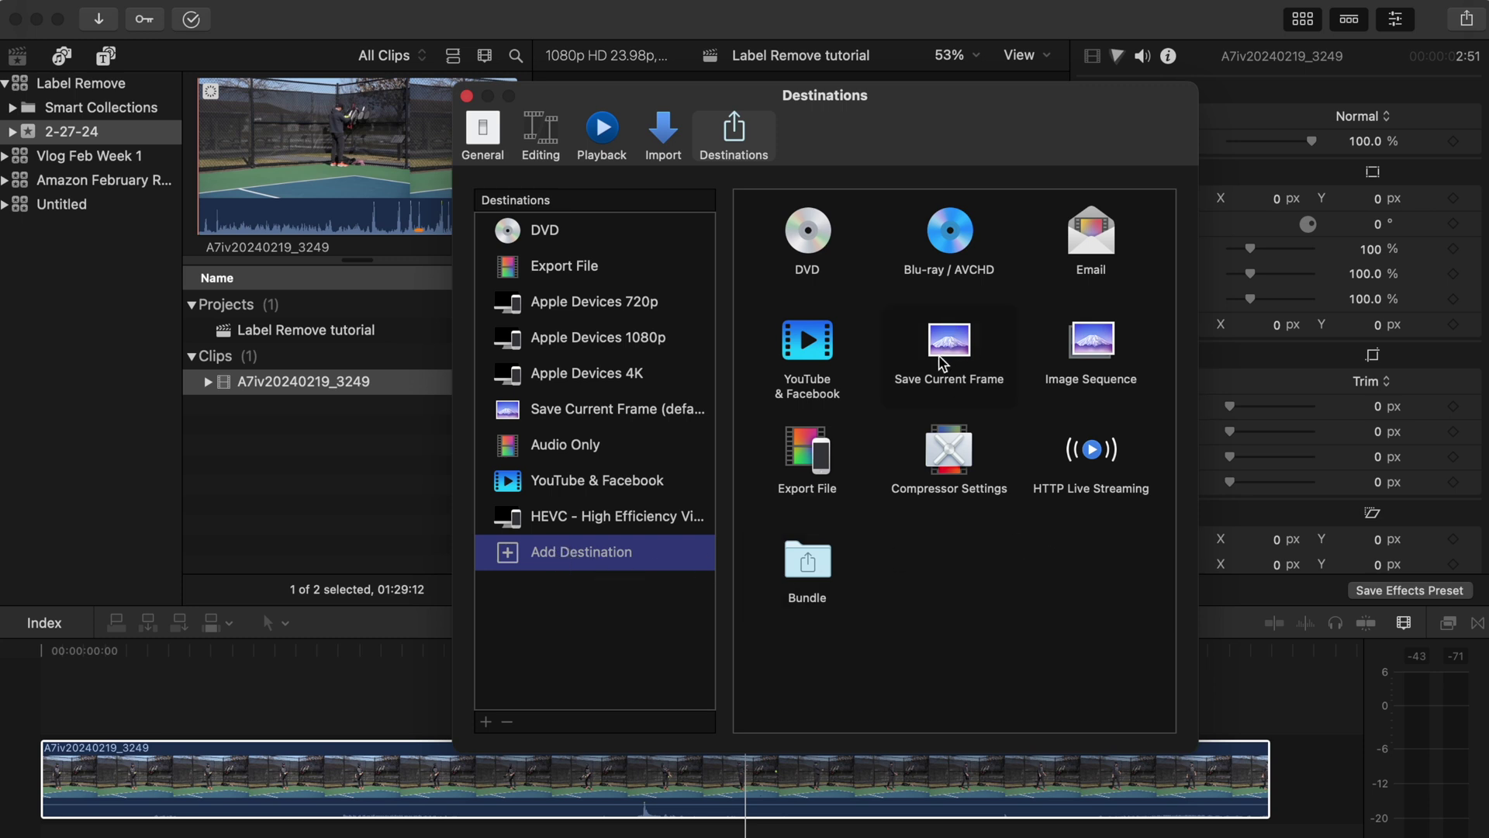
{"action": "left_click_drag", "start_coordinate": [949, 339], "coordinate": [983, 359]}
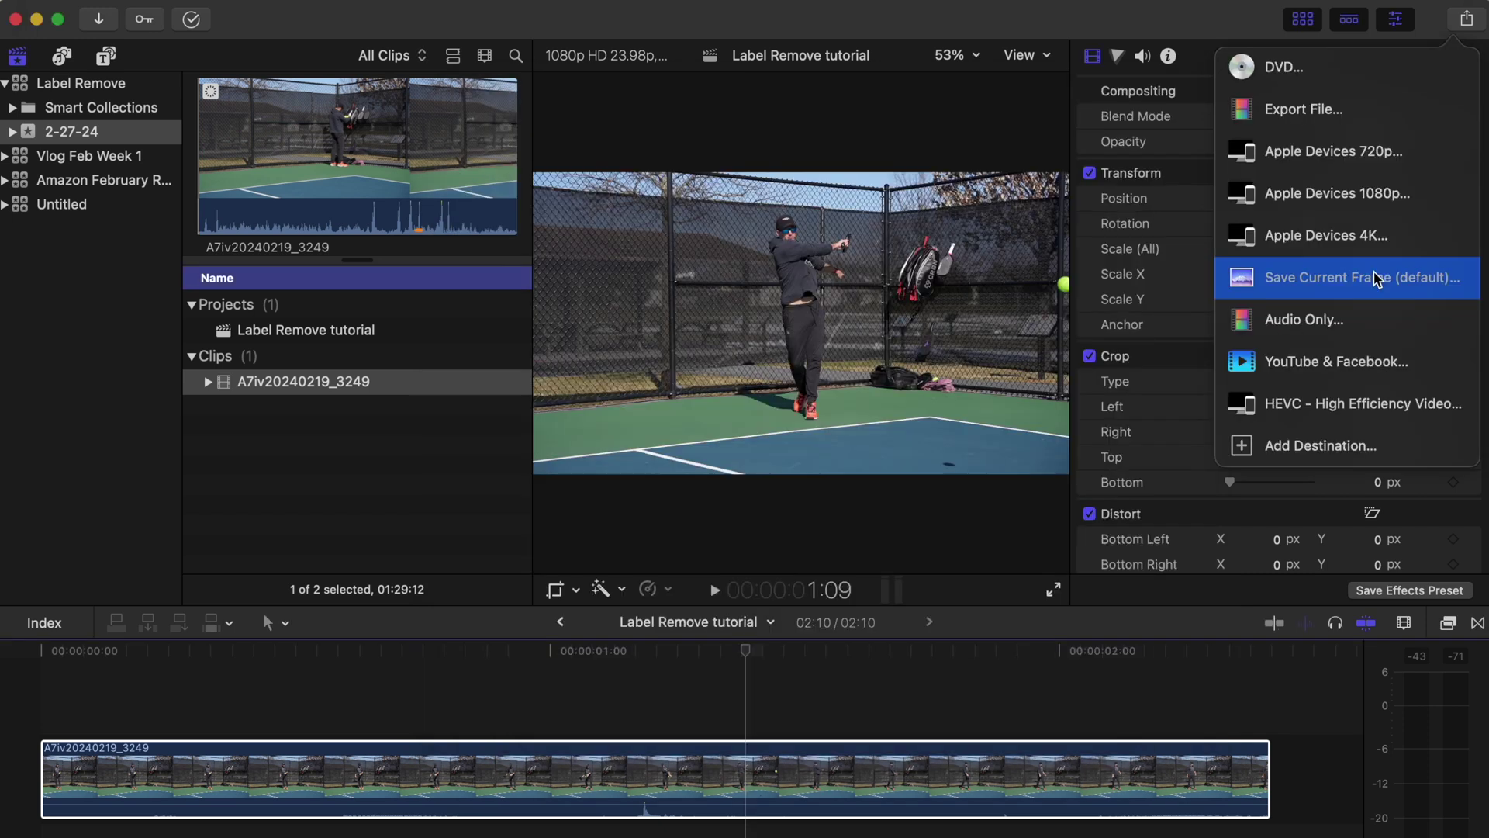
{"action": "left_click", "coordinate": [1334, 277]}
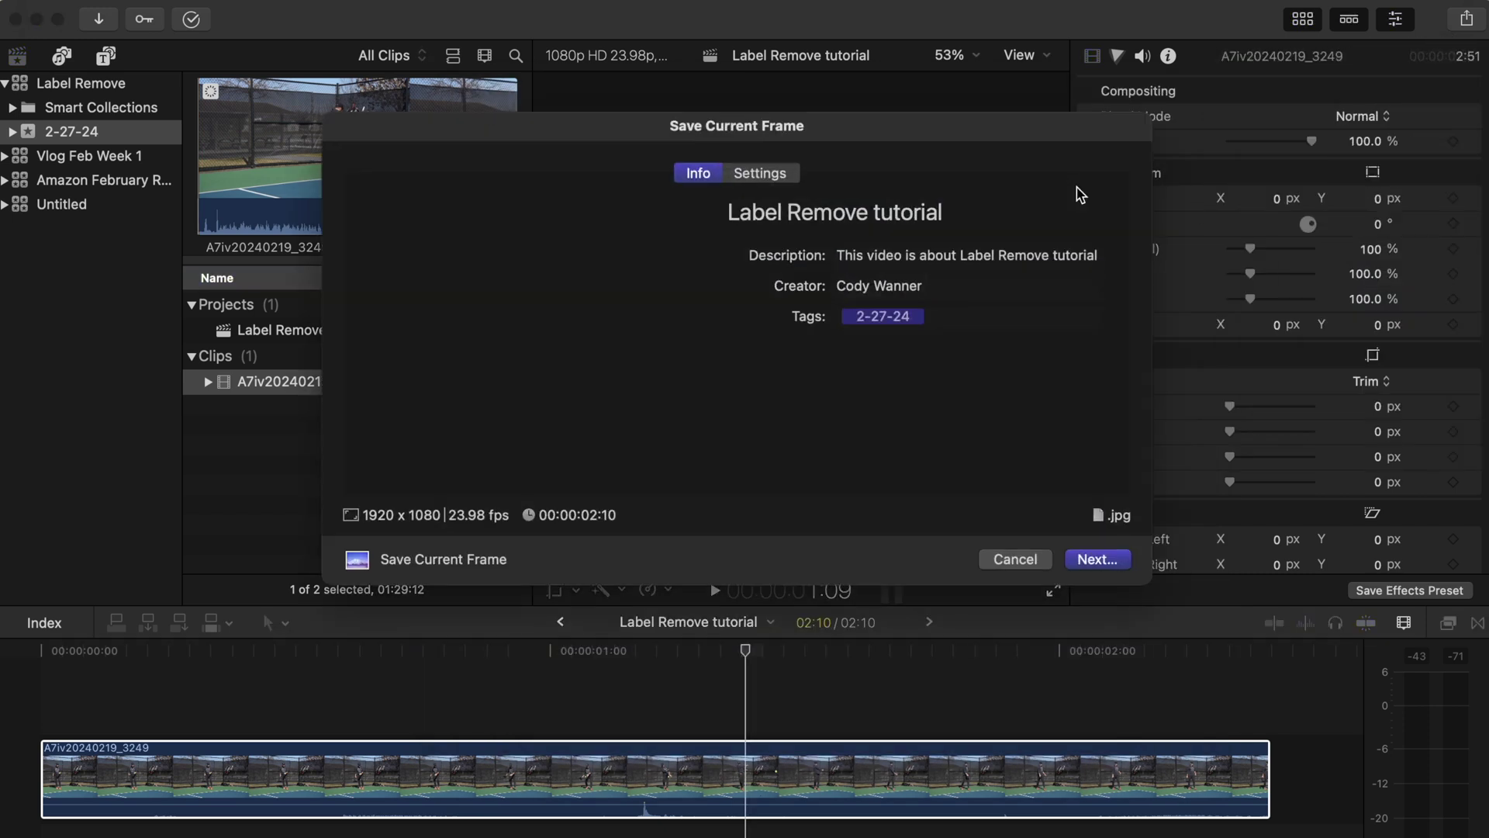
{"action": "left_click", "coordinate": [1098, 560]}
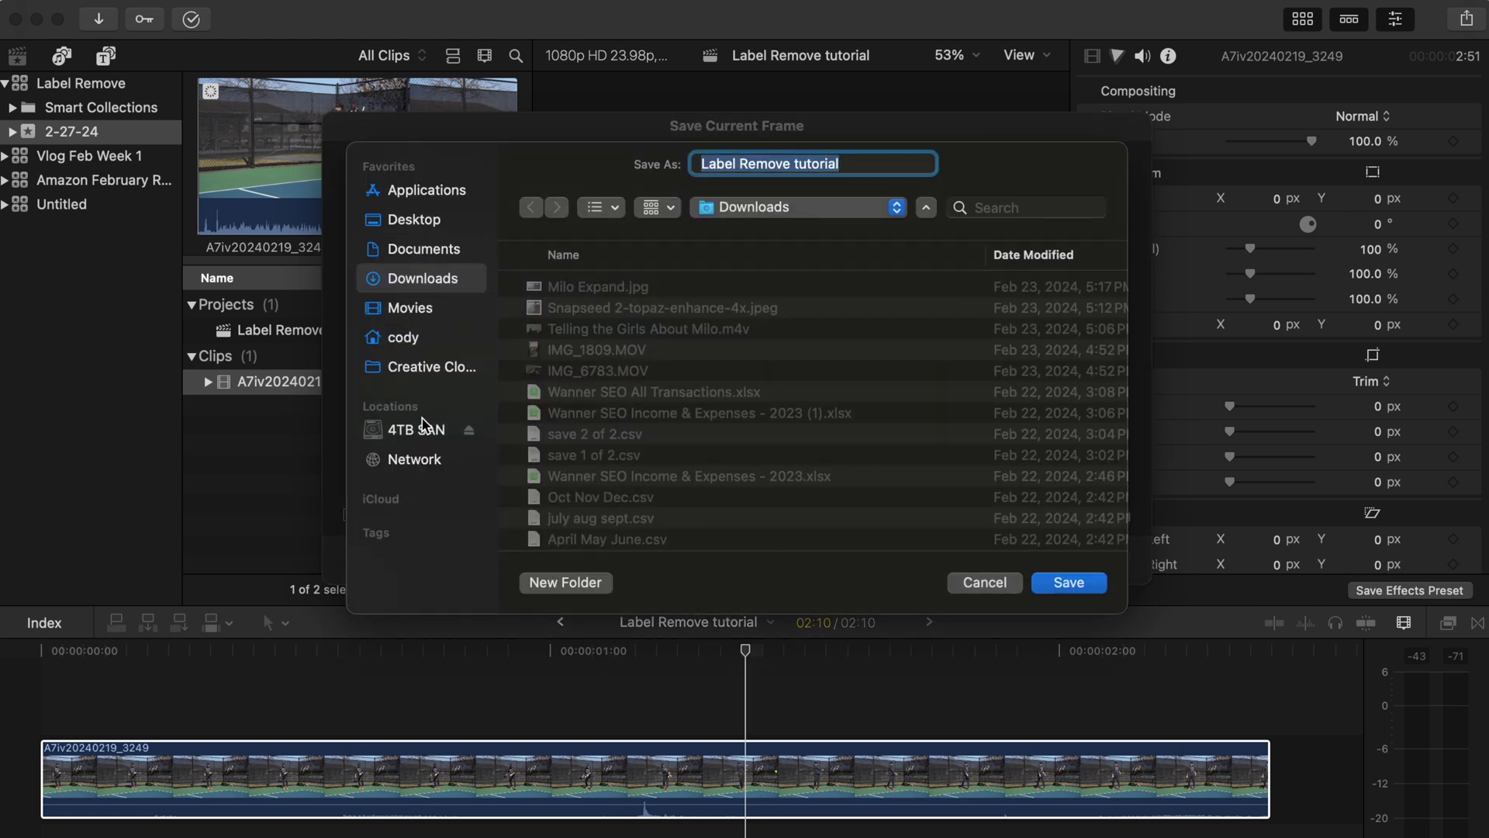
Save the frame as 'Label Remove tutorial - Pre Generative.jpg' in the KiwiLabs folder on 4TB SAN
{"action": "left_click", "coordinate": [419, 429]}
{"action": "double_click", "coordinate": [614, 288]}
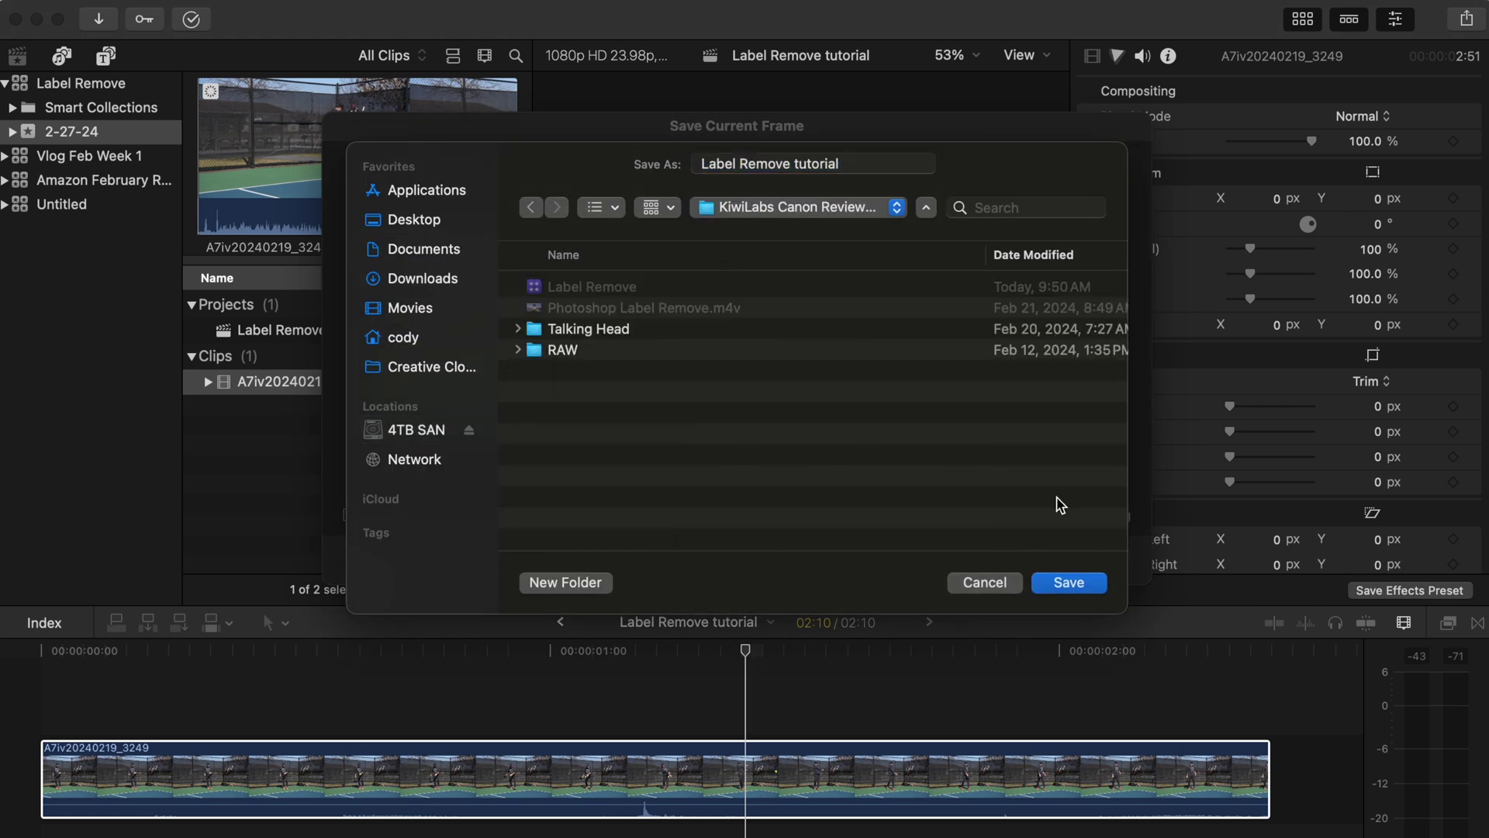
{"action": "type", "text": "- "}
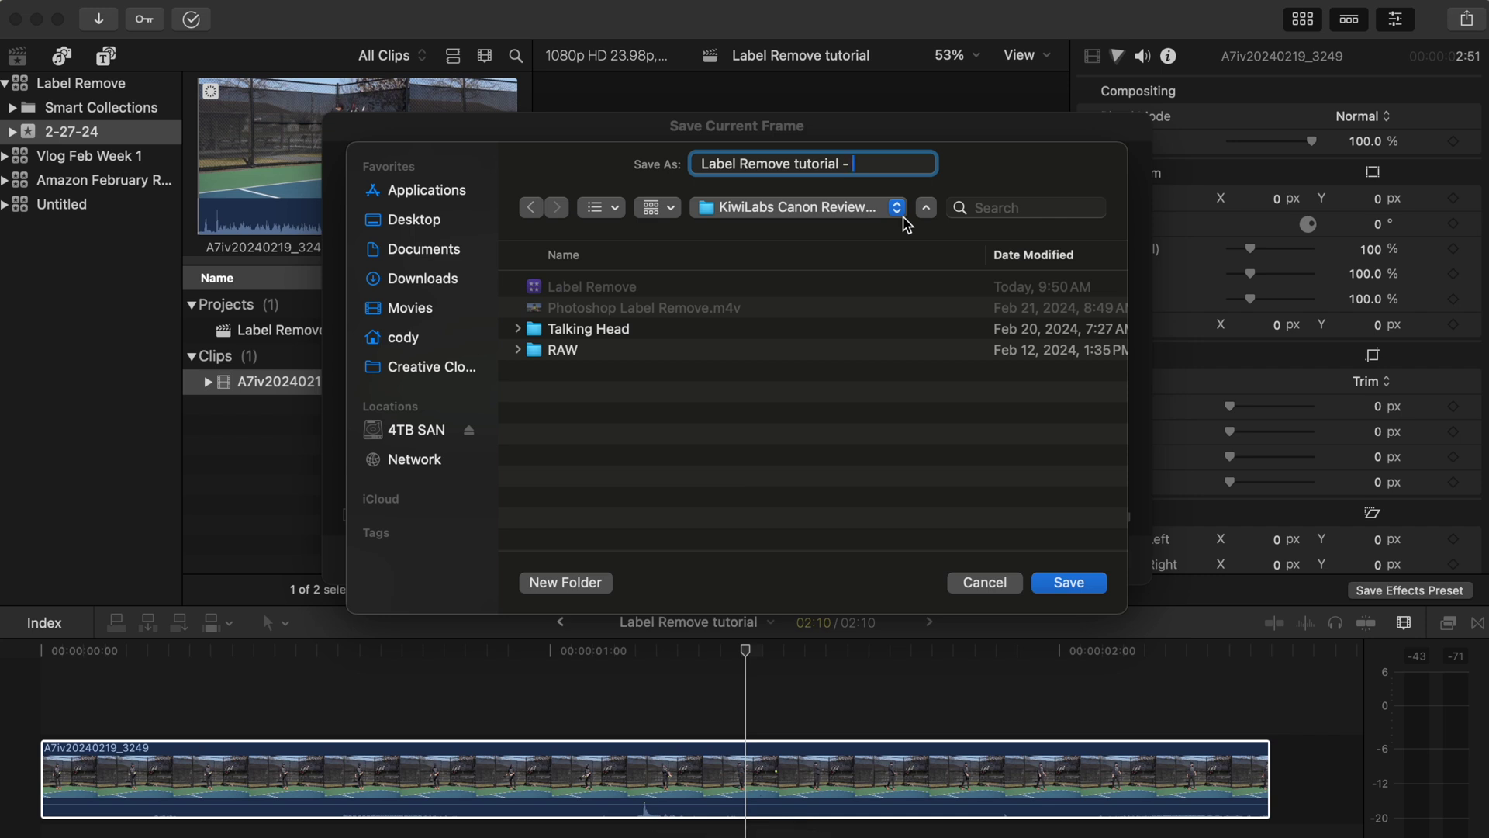
{"action": "type", "text": "Pre Generative"}
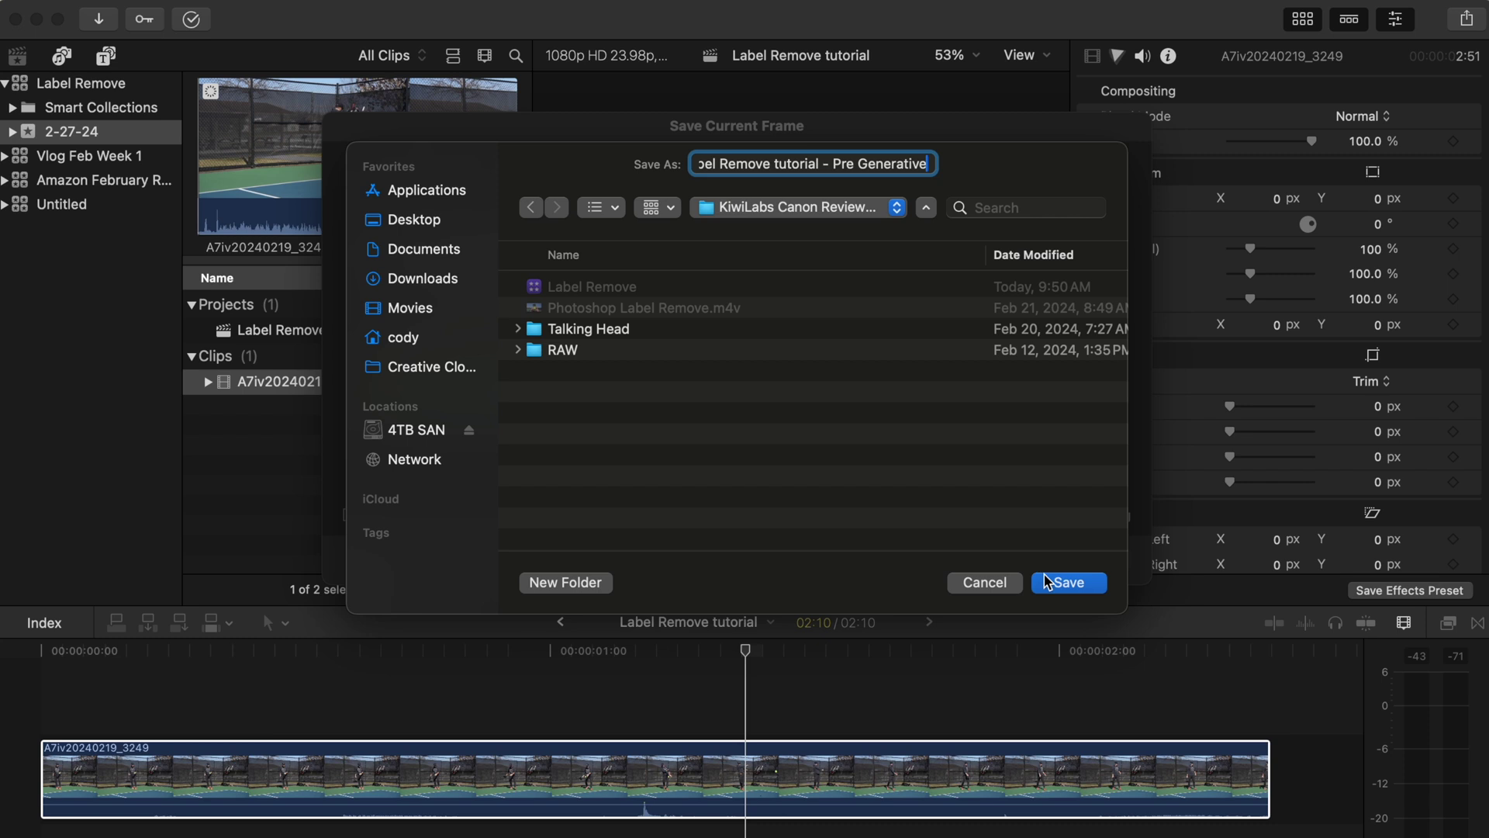
{"action": "left_click", "coordinate": [1047, 581]}
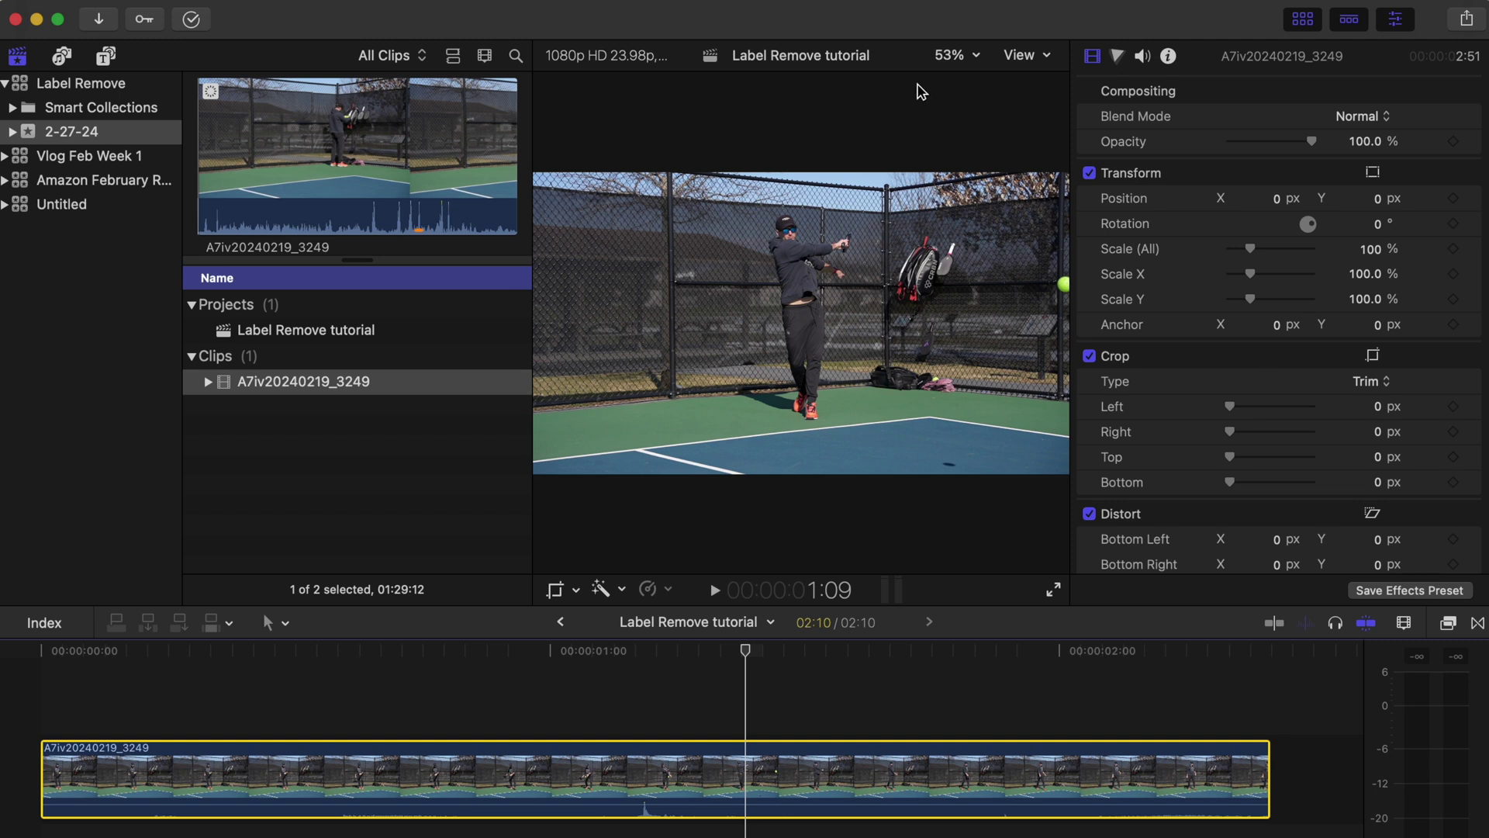
{"action": "key", "text": "ctrl+super+f"}
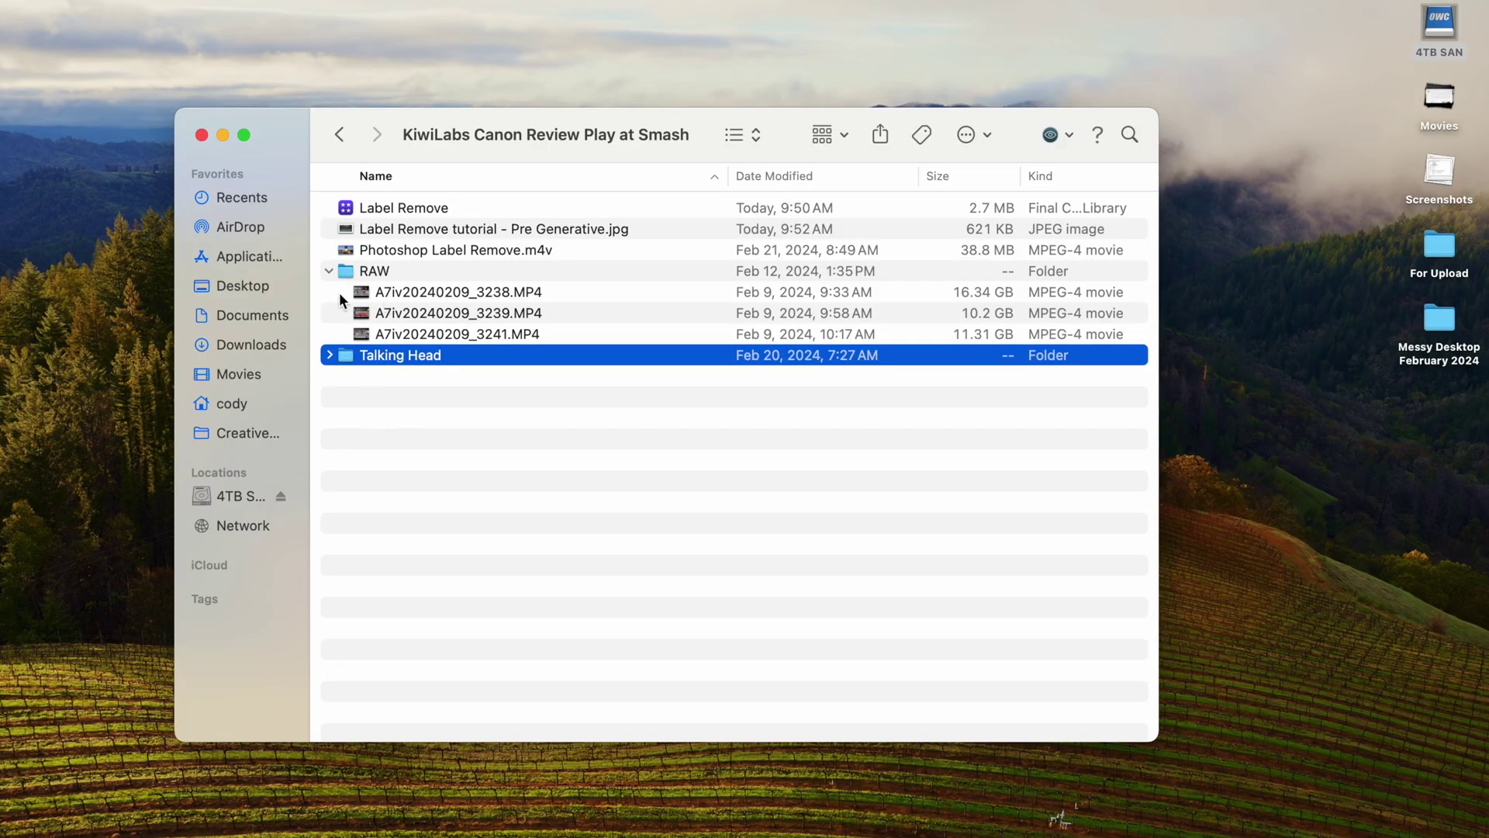
Open 'Label Remove tutorial - Pre Generative.jpg' from Finder with Adobe Photoshop 2024
{"action": "left_click", "coordinate": [329, 271]}
{"action": "left_click", "coordinate": [482, 233]}
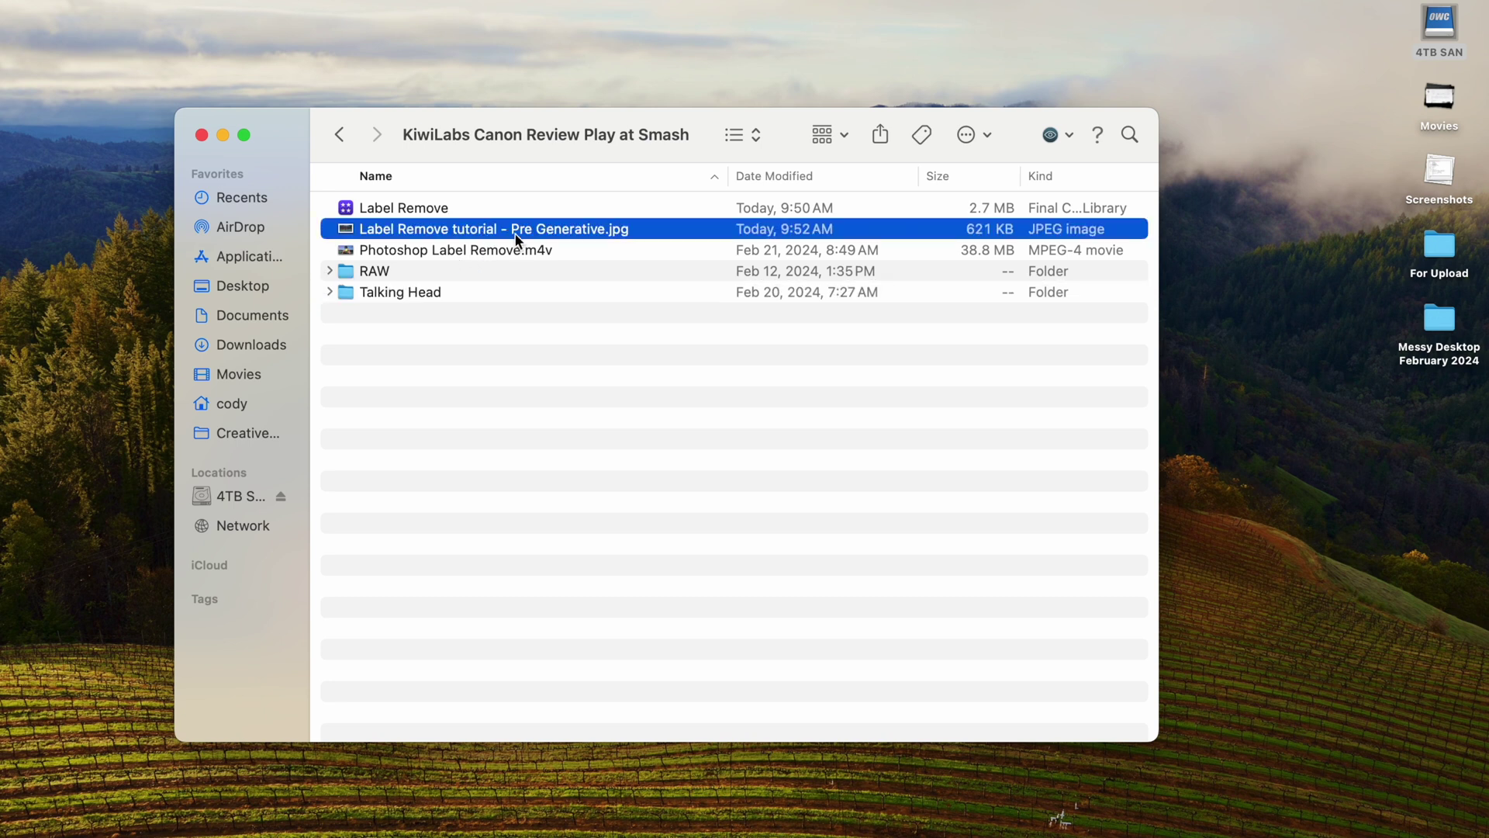
{"action": "right_click", "coordinate": [532, 242]}
{"action": "mouse_move", "coordinate": [613, 271]}
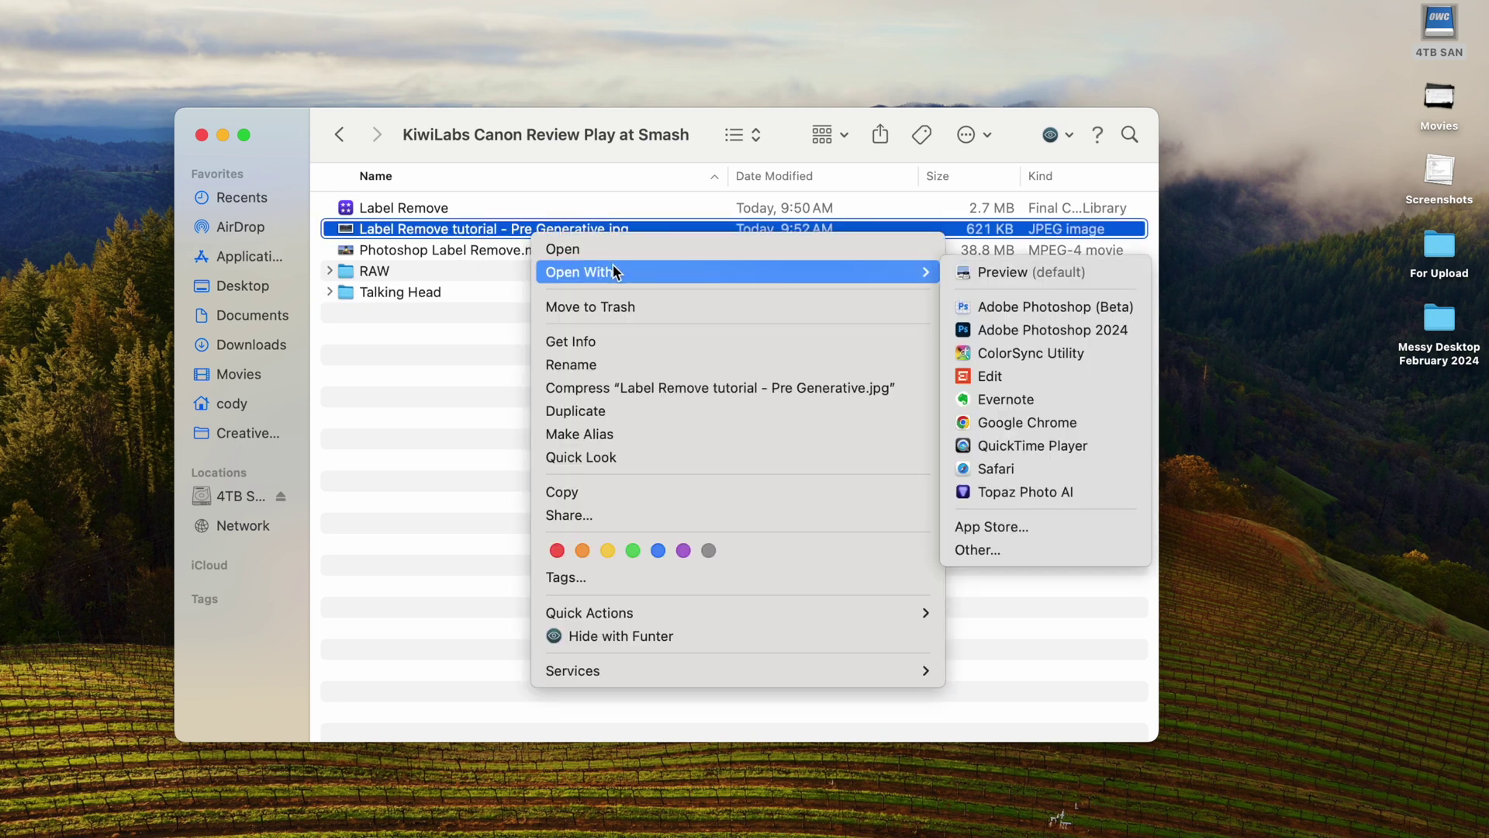
{"action": "left_click", "coordinate": [1038, 330]}
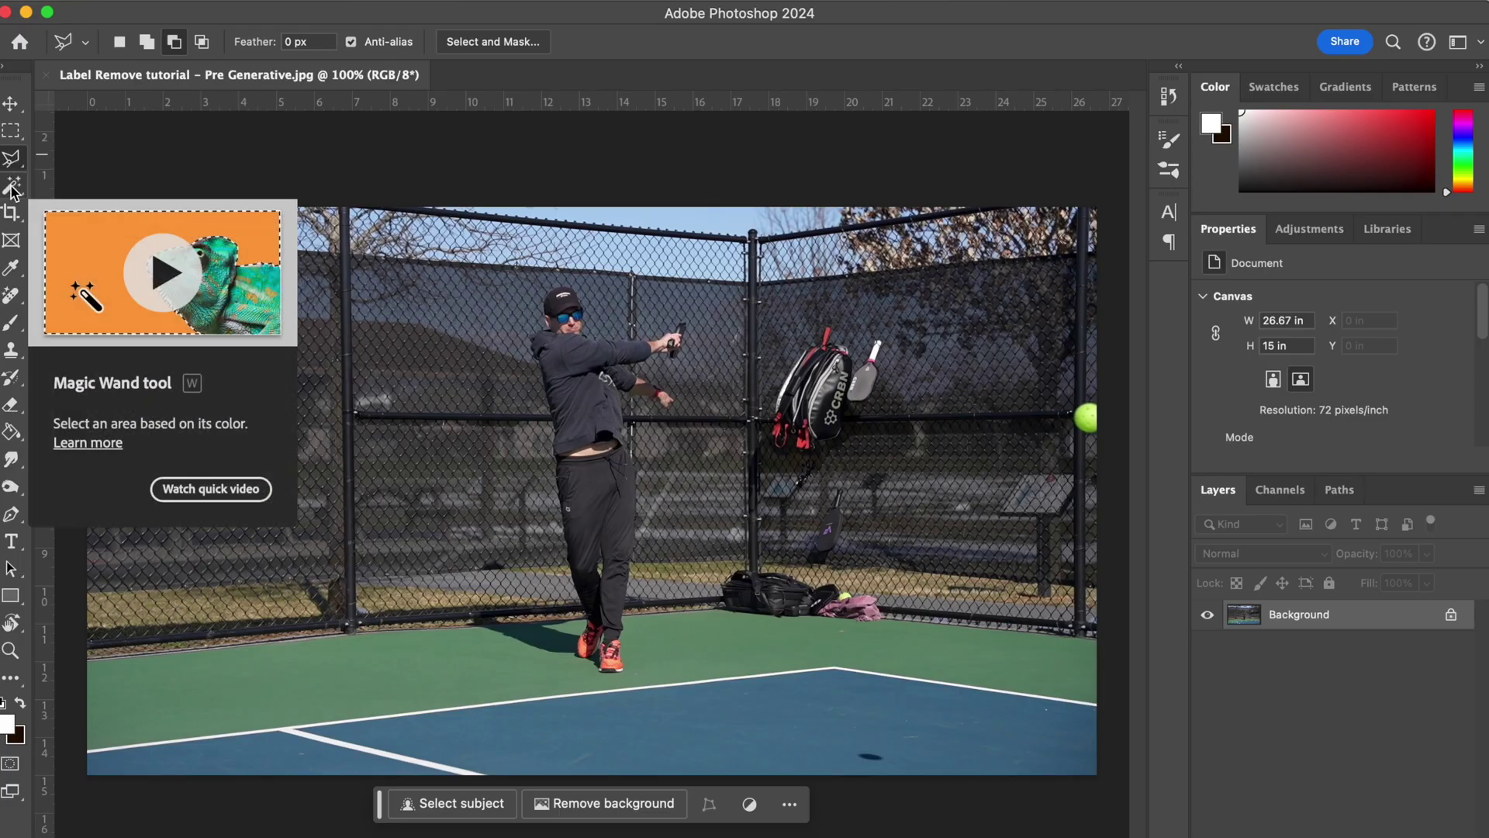
Marquee-select a rectangle around the court bags, then set the Polygonal Lasso to Add to Selection
{"action": "left_click", "coordinate": [10, 137]}
{"action": "left_click_drag", "start_coordinate": [709, 557], "coordinate": [897, 628]}
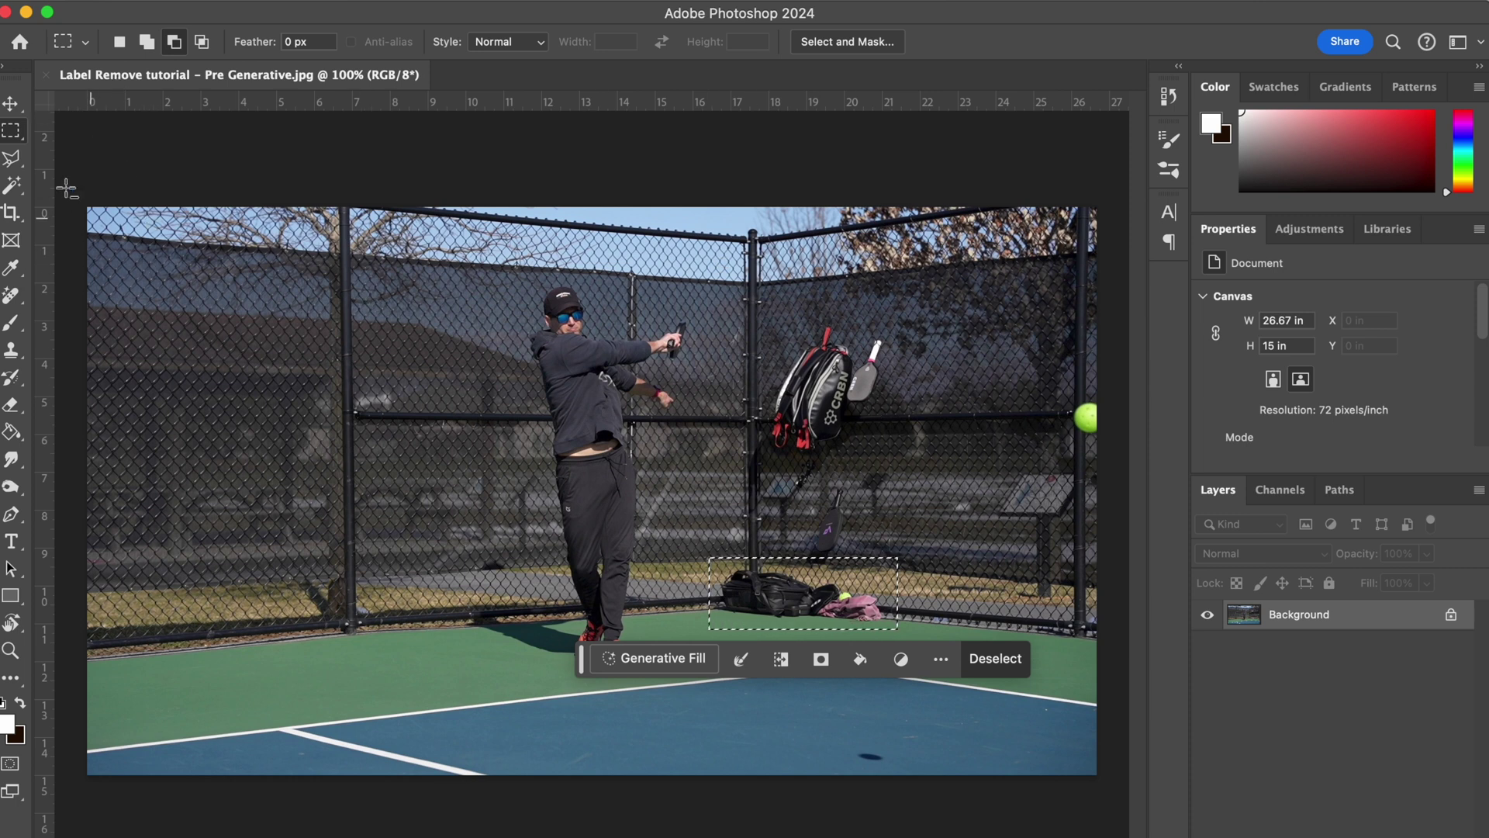
{"action": "left_click", "coordinate": [12, 158]}
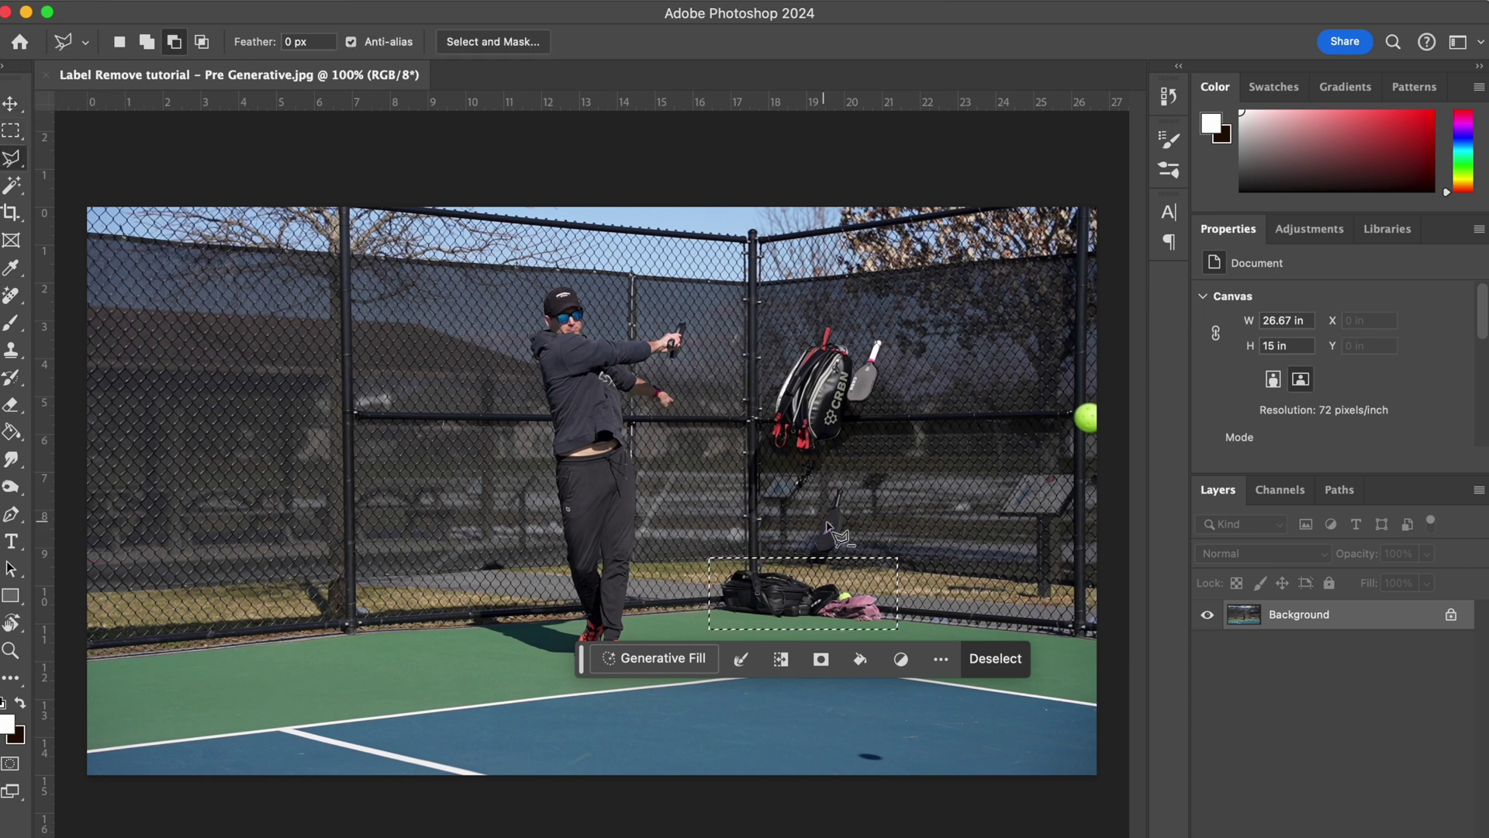
{"action": "left_click", "coordinate": [147, 44]}
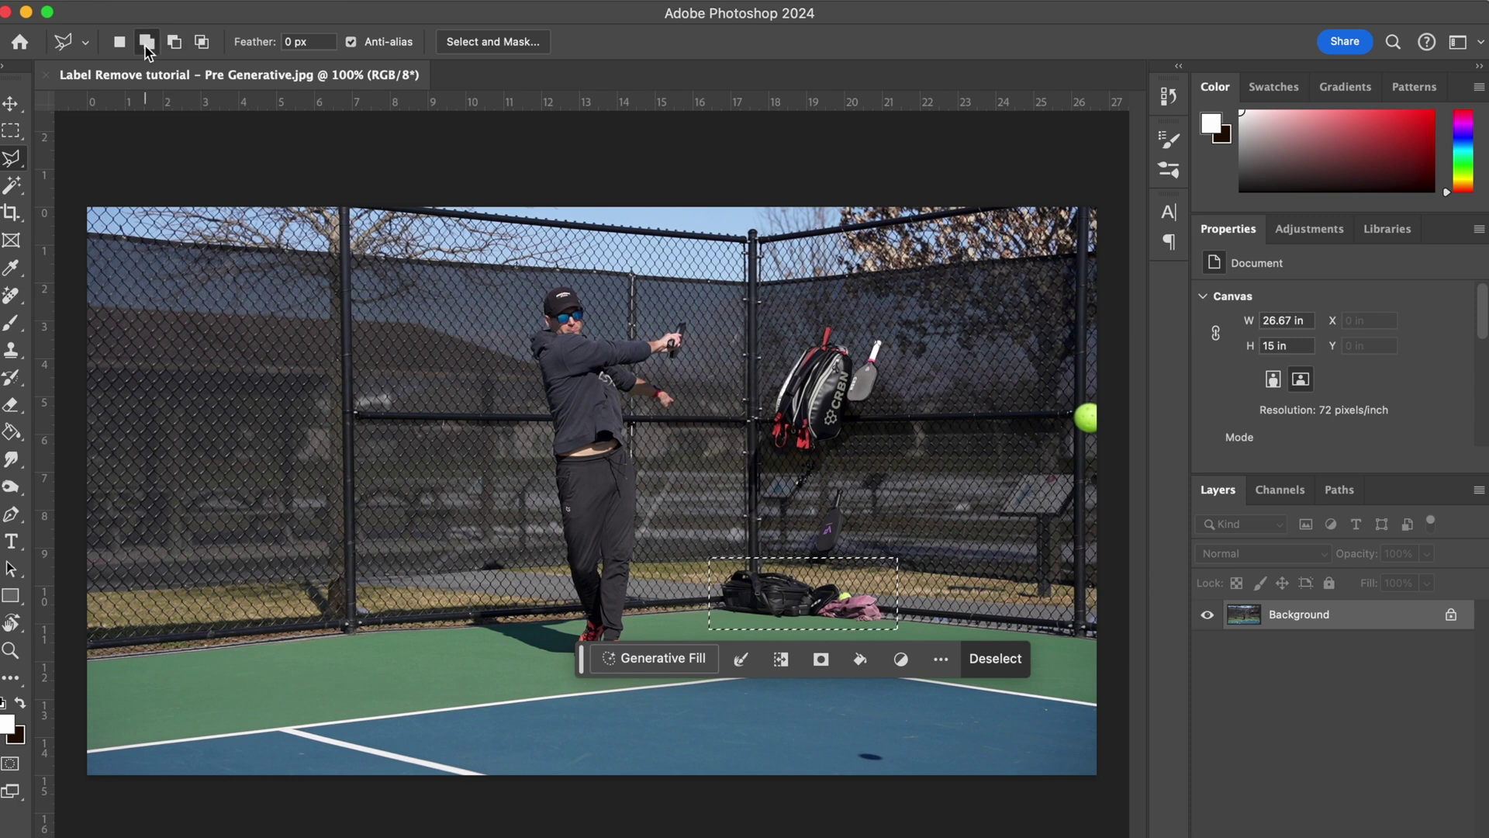
Zoom in and lasso the hanging paddle's purple logo into the selection
{"action": "scroll", "coordinate": [837, 551], "scroll_direction": "up", "scroll_amount": 2}
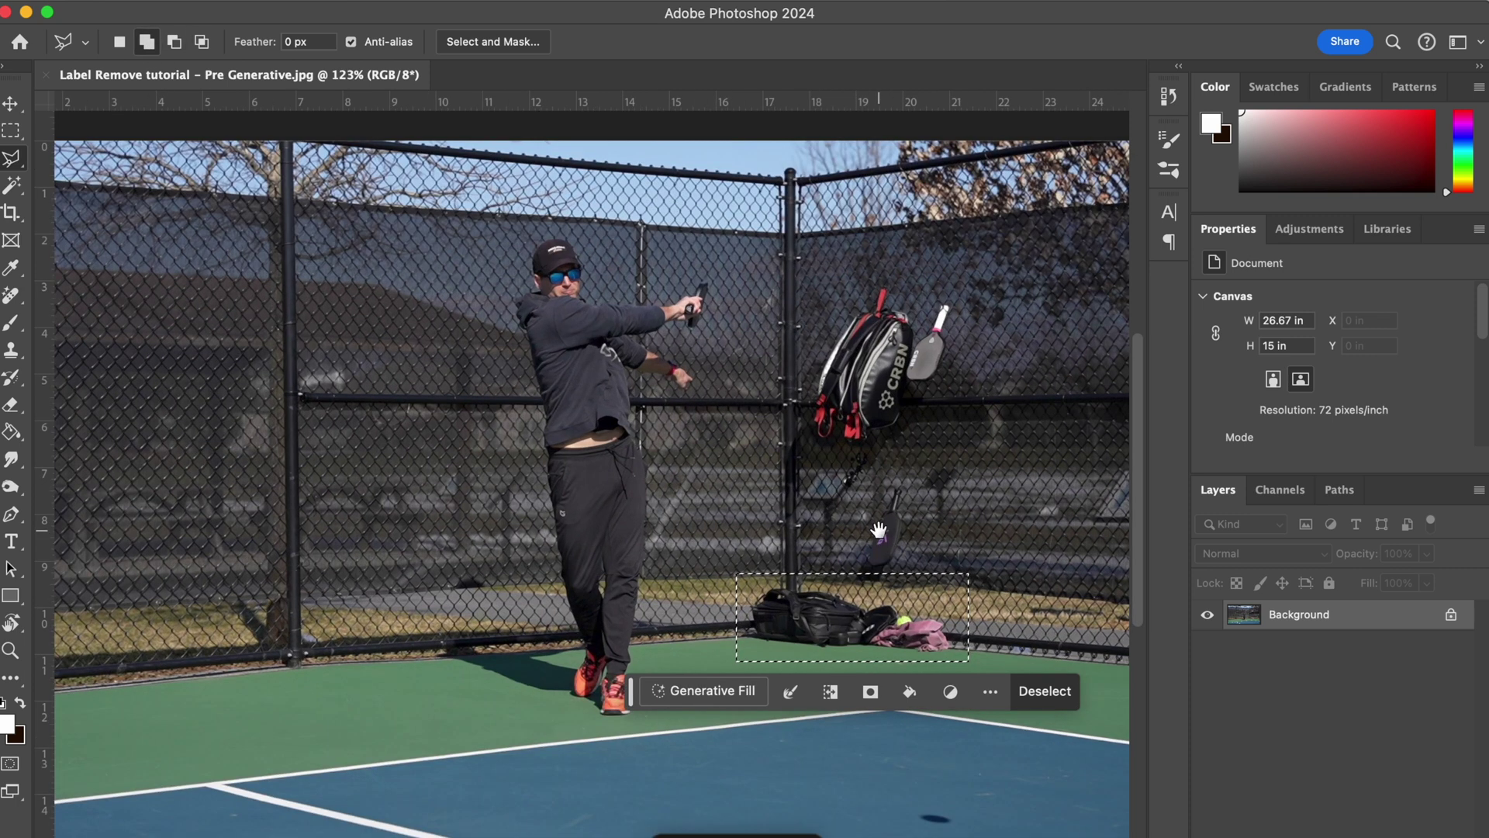
{"action": "scroll", "coordinate": [620, 387], "scroll_direction": "up", "scroll_amount": 2}
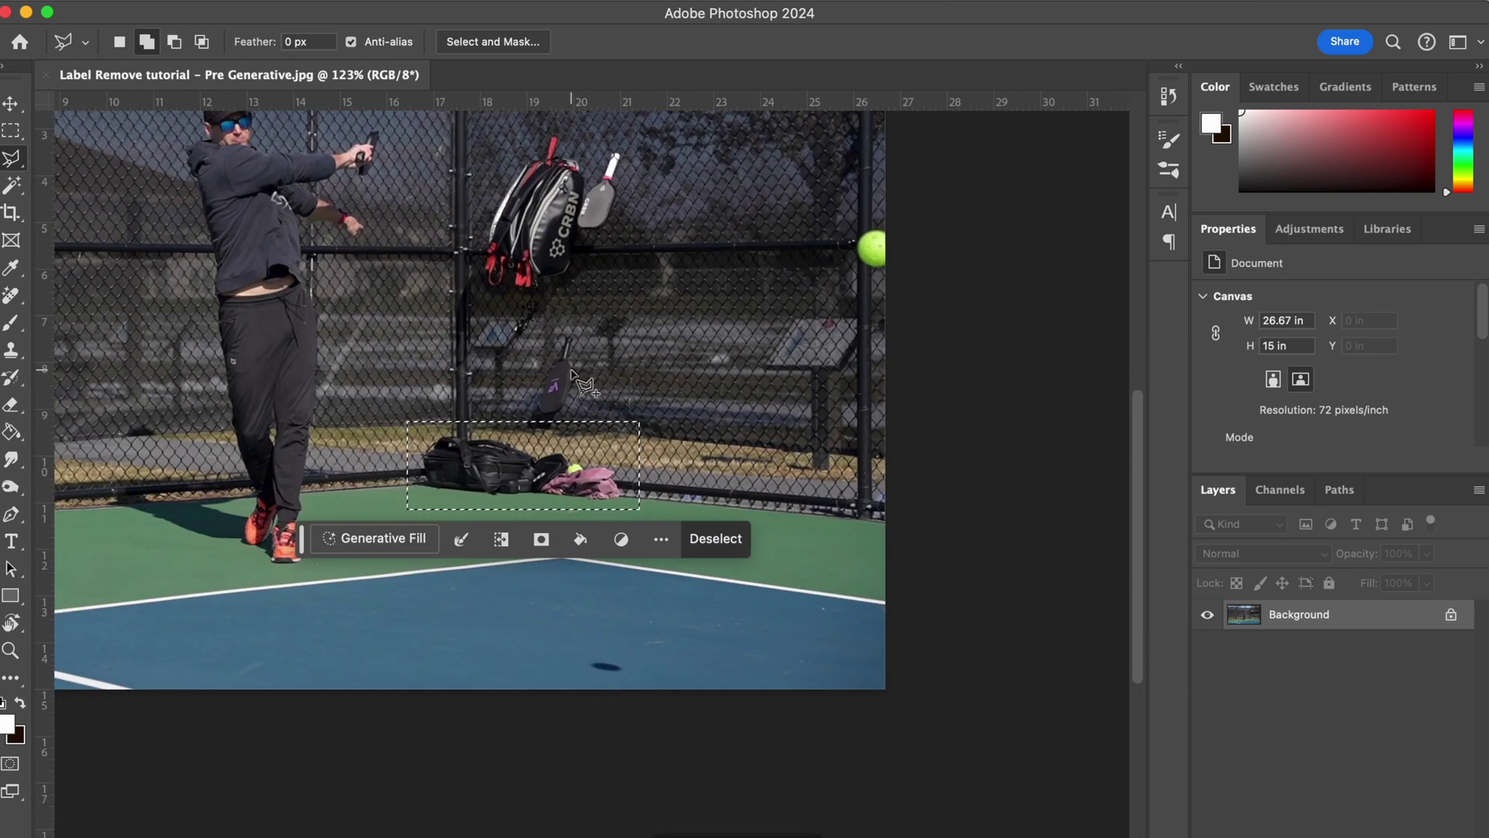
{"action": "scroll", "coordinate": [531, 302], "scroll_direction": "up", "scroll_amount": 5}
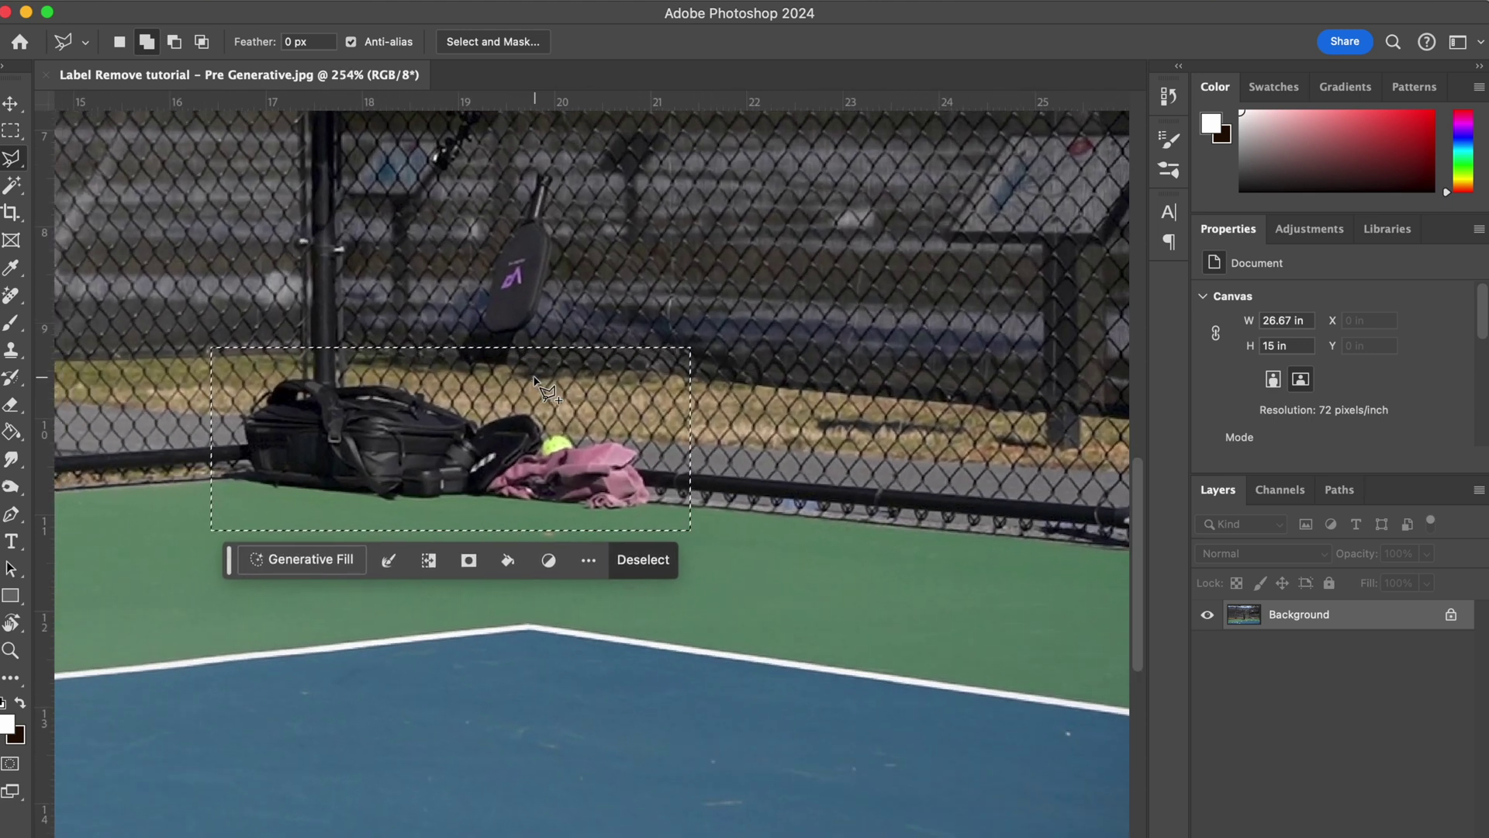
{"action": "scroll", "coordinate": [578, 365], "scroll_direction": "up", "scroll_amount": 4}
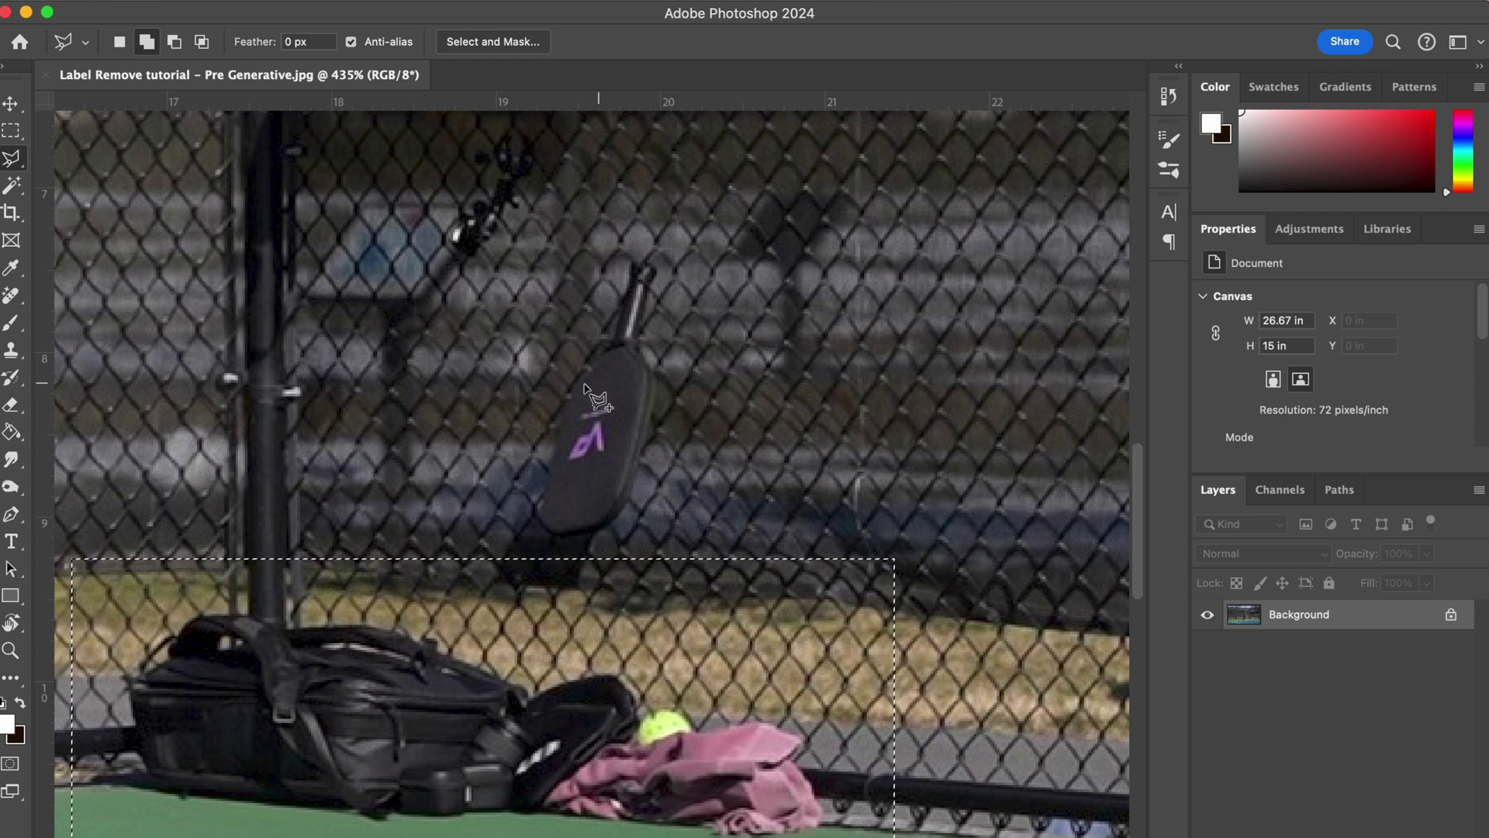
{"action": "mouse_move", "coordinate": [588, 385]}
{"action": "left_mouse_down"}
{"action": "mouse_move", "coordinate": [561, 475]}
{"action": "mouse_move", "coordinate": [596, 475]}
{"action": "mouse_move", "coordinate": [624, 432]}
{"action": "mouse_move", "coordinate": [625, 362]}
{"action": "mouse_move", "coordinate": [588, 386]}
{"action": "left_mouse_up"}
{"action": "scroll", "coordinate": [636, 411], "scroll_direction": "up", "scroll_amount": 10}
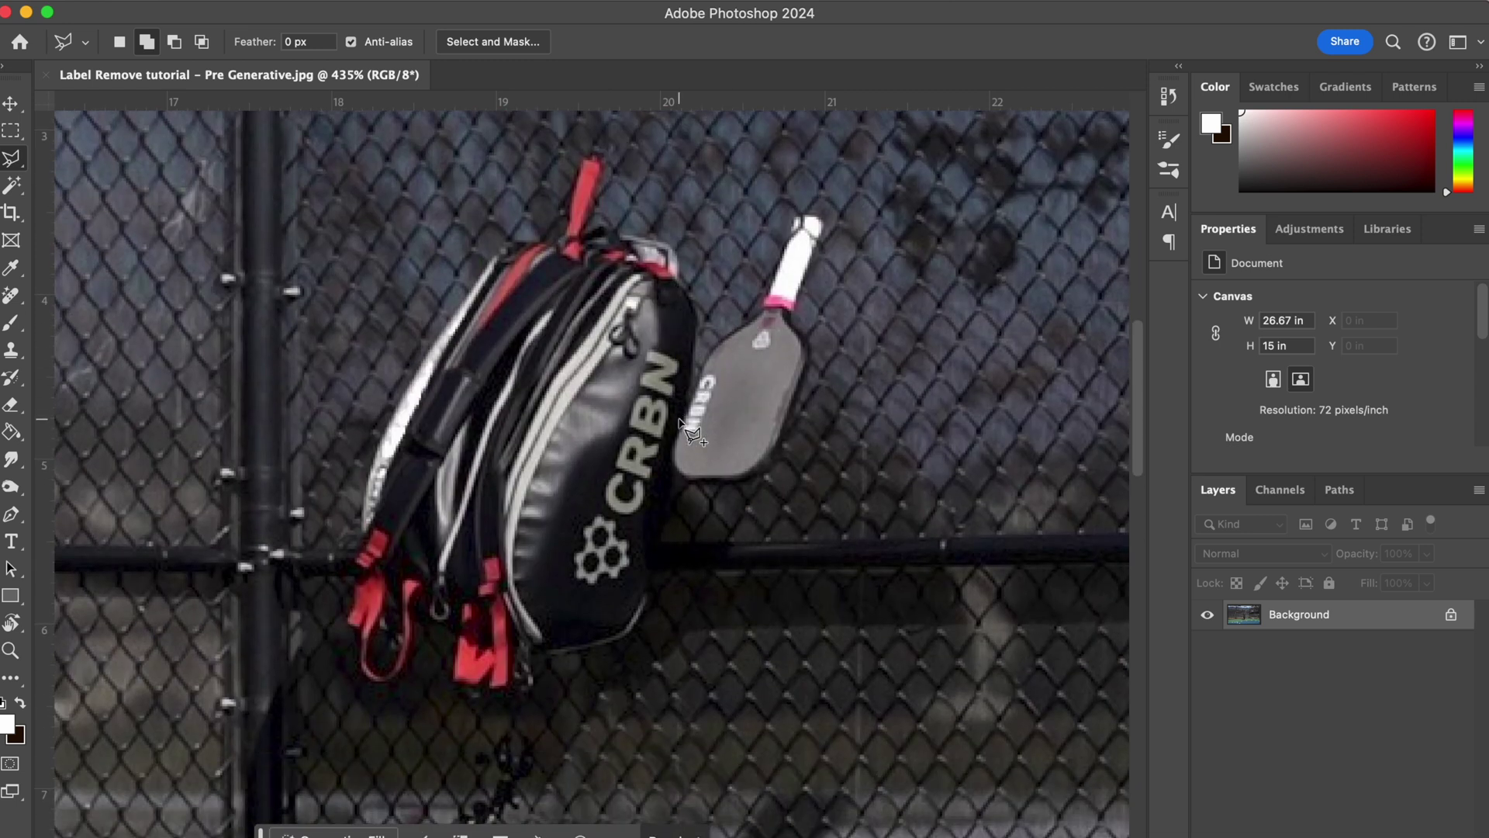
Lasso the backpack's CRBN logo, the second paddle's CRBN label, and the left, right and top red straps
{"action": "mouse_move", "coordinate": [658, 326]}
{"action": "left_mouse_down"}
{"action": "mouse_move", "coordinate": [567, 566]}
{"action": "mouse_move", "coordinate": [570, 599]}
{"action": "mouse_move", "coordinate": [620, 596]}
{"action": "mouse_move", "coordinate": [643, 556]}
{"action": "mouse_move", "coordinate": [676, 390]}
{"action": "left_mouse_up"}
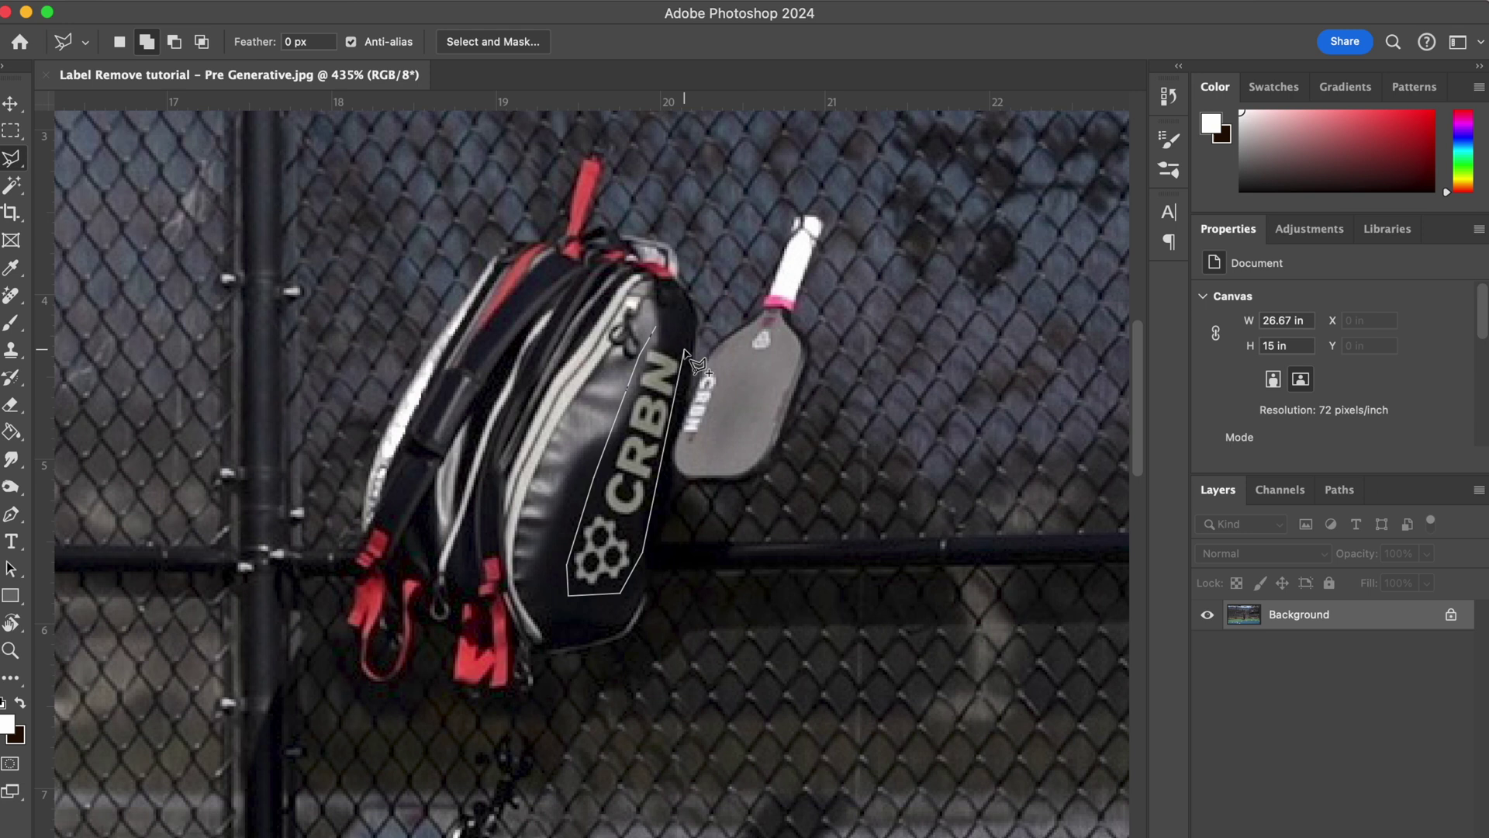
{"action": "left_click_drag", "start_coordinate": [668, 339], "coordinate": [660, 331]}
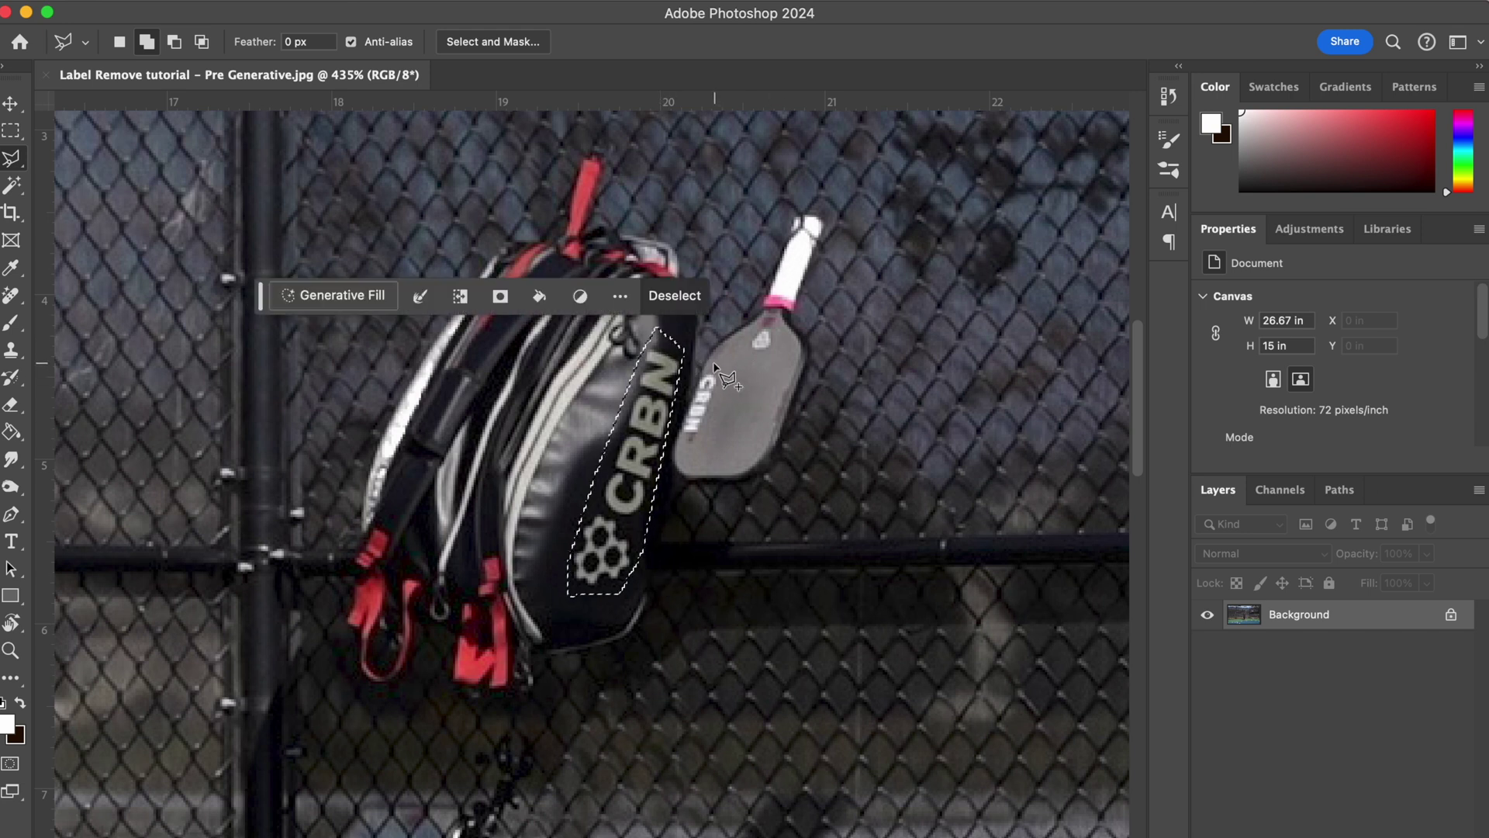
{"action": "double_click", "coordinate": [699, 442]}
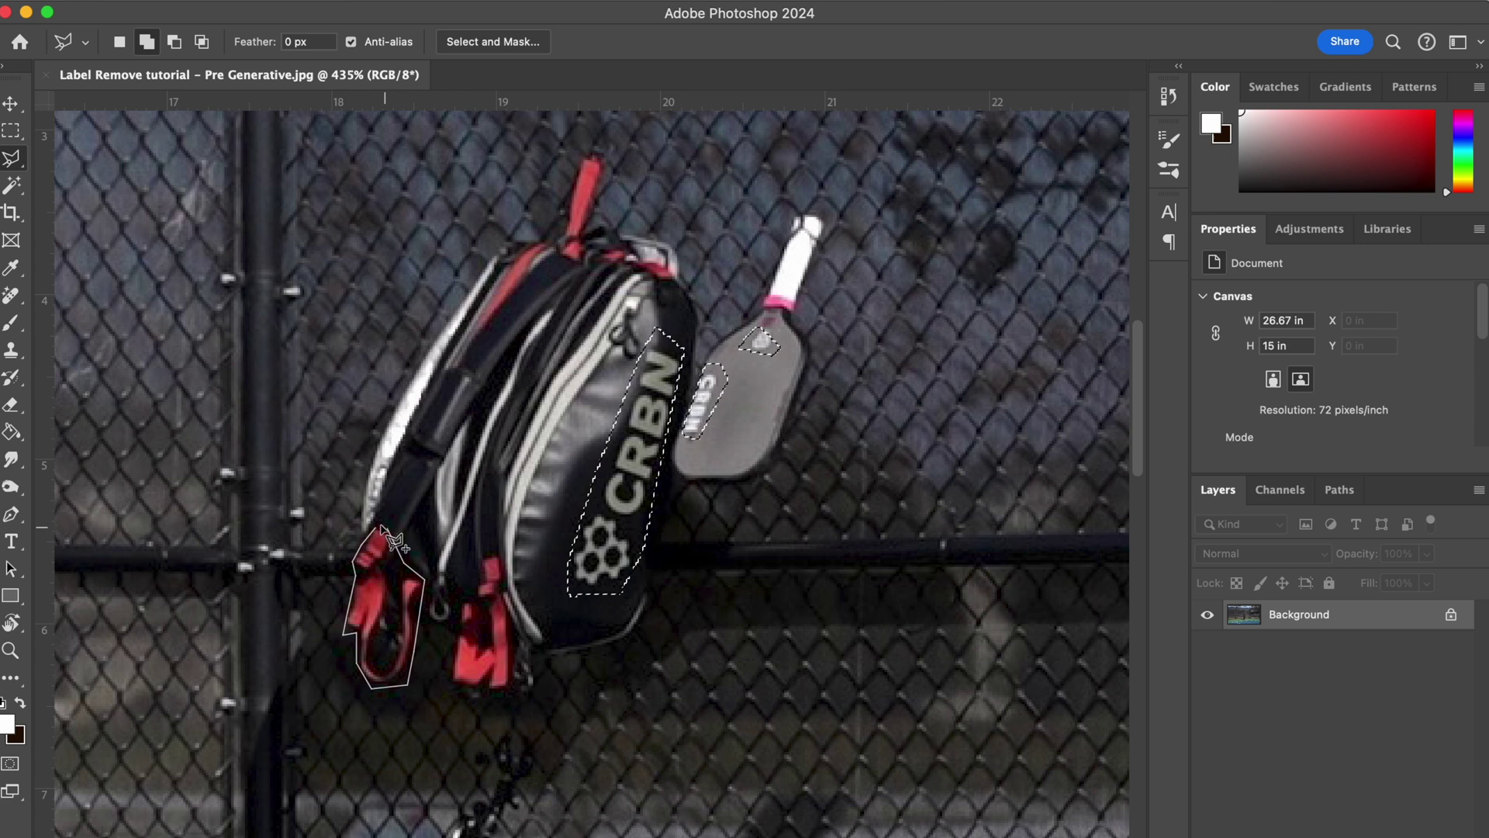
{"action": "left_click", "coordinate": [384, 530]}
{"action": "left_click", "coordinate": [456, 591]}
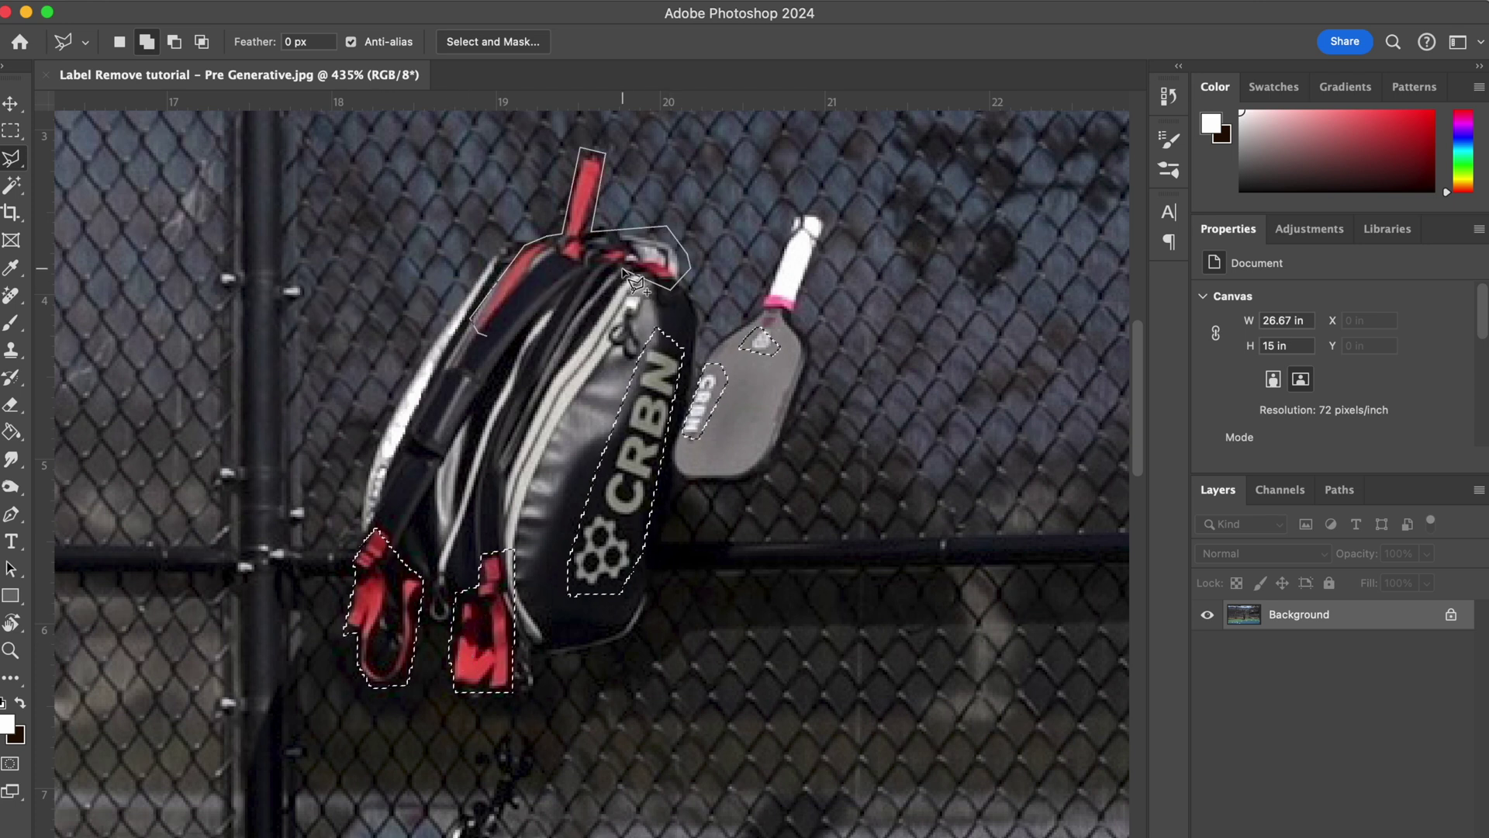
{"action": "left_click", "coordinate": [556, 265]}
{"action": "left_click", "coordinate": [484, 334]}
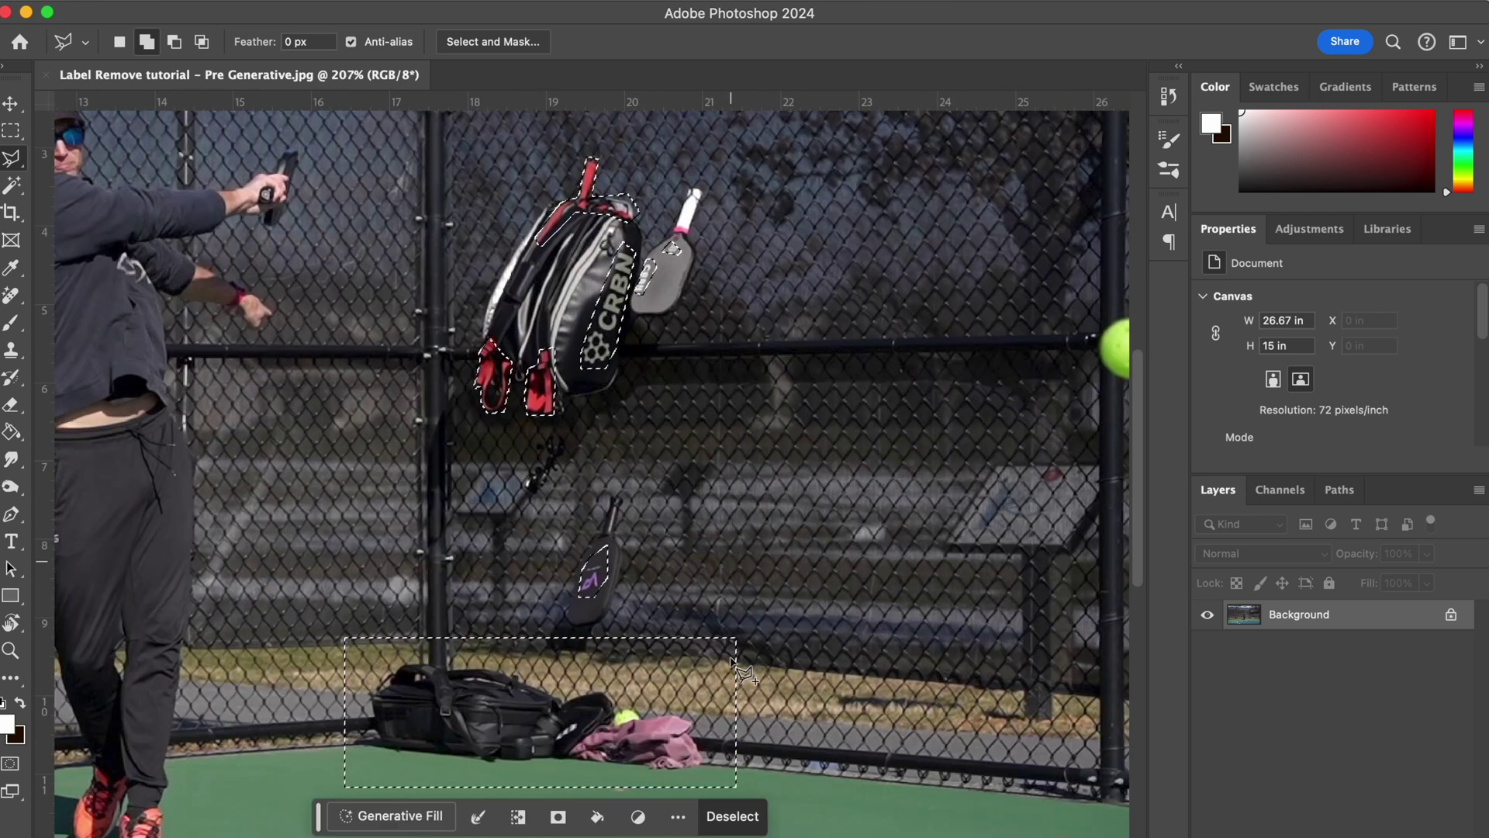
Run Generative Fill with an empty prompt and step through to the third variation
{"action": "left_click", "coordinate": [392, 816]}
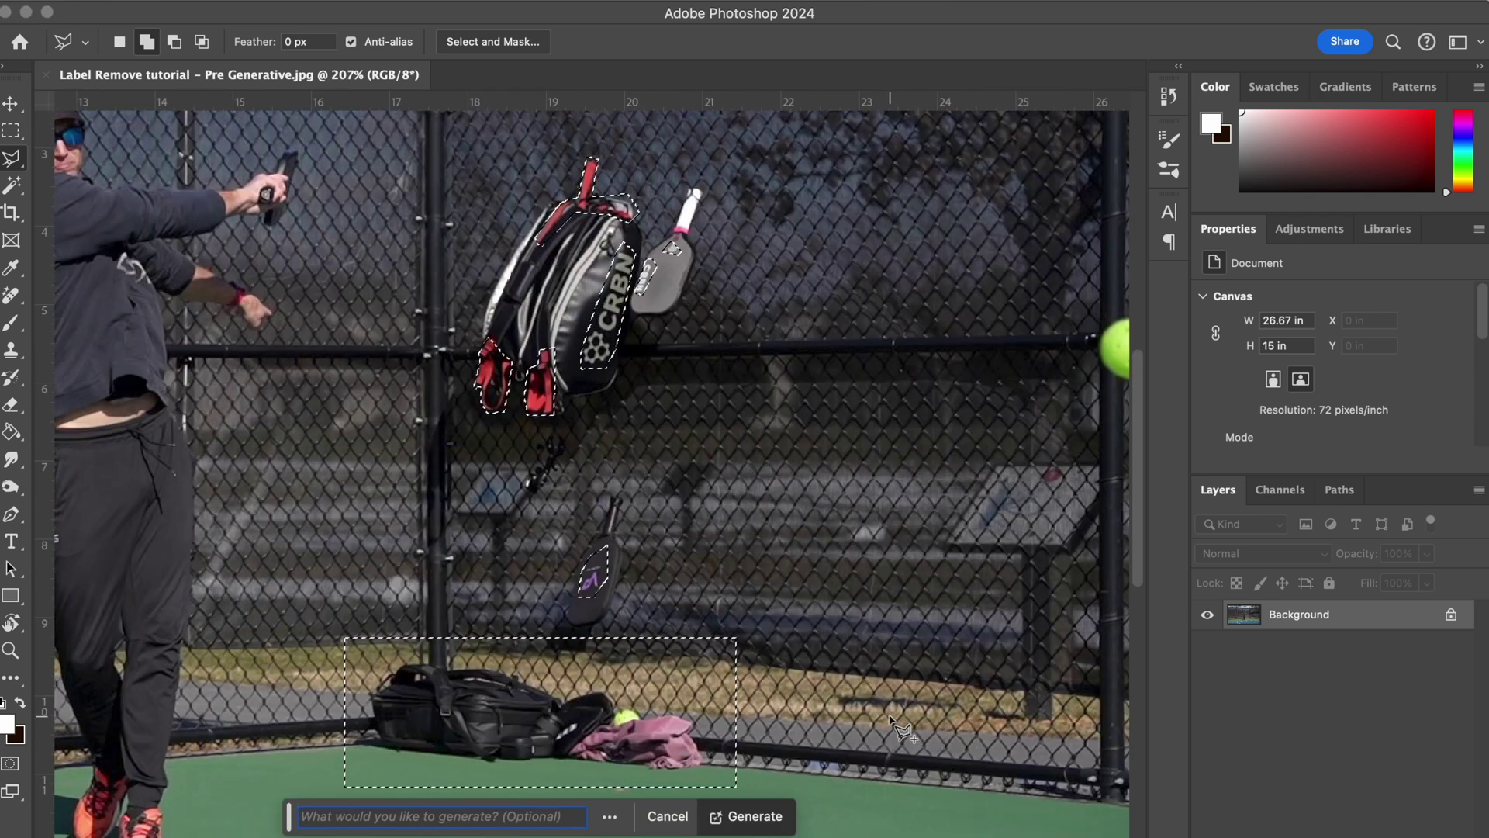
{"action": "left_click", "coordinate": [754, 816]}
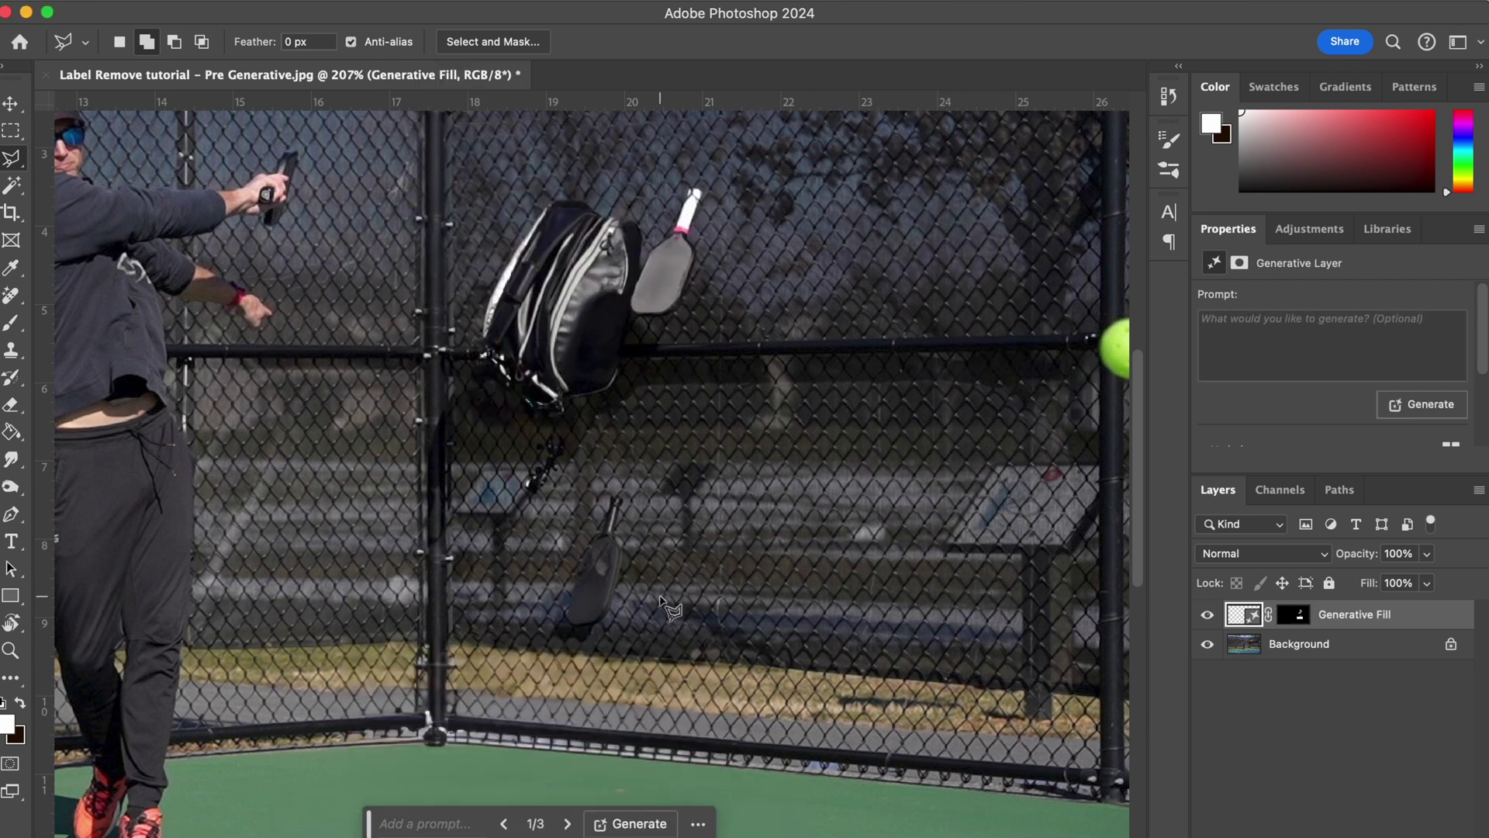
{"action": "left_click", "coordinate": [567, 823]}
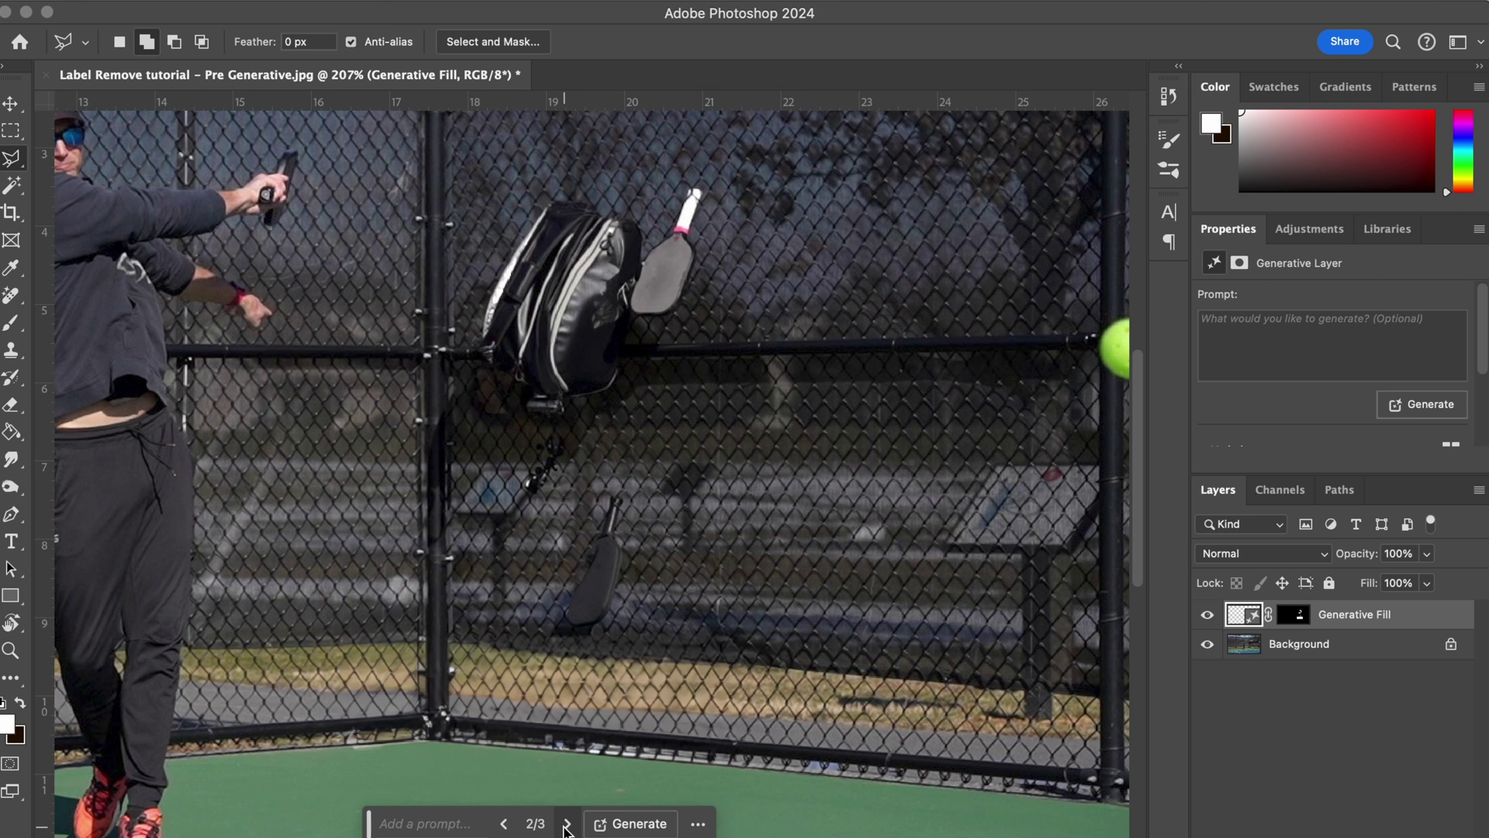
{"action": "left_click", "coordinate": [567, 824]}
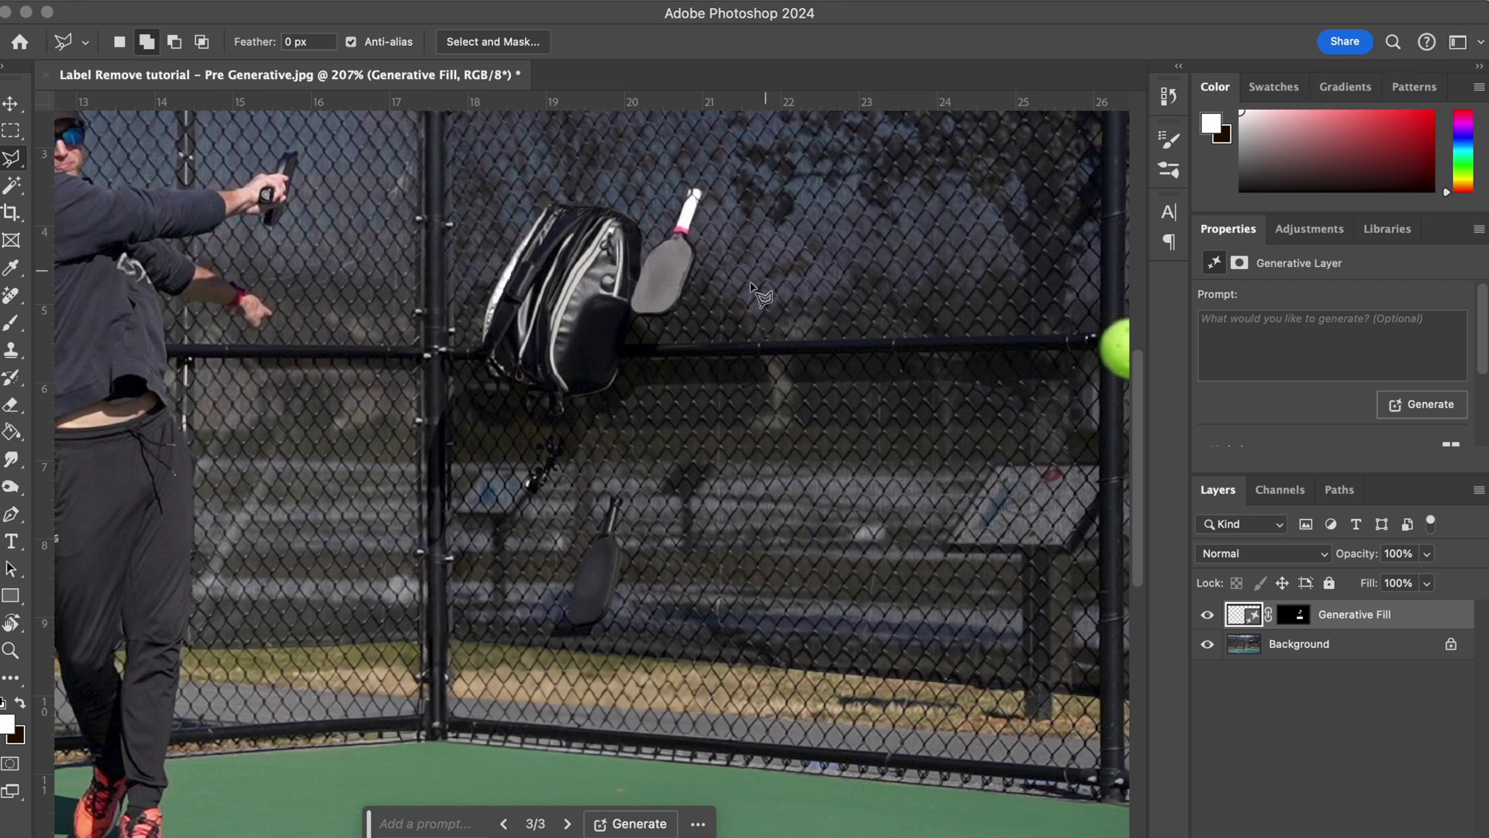
Hide the Background layer and Quick Export the generated patches as a PNG
{"action": "left_click", "coordinate": [1213, 651]}
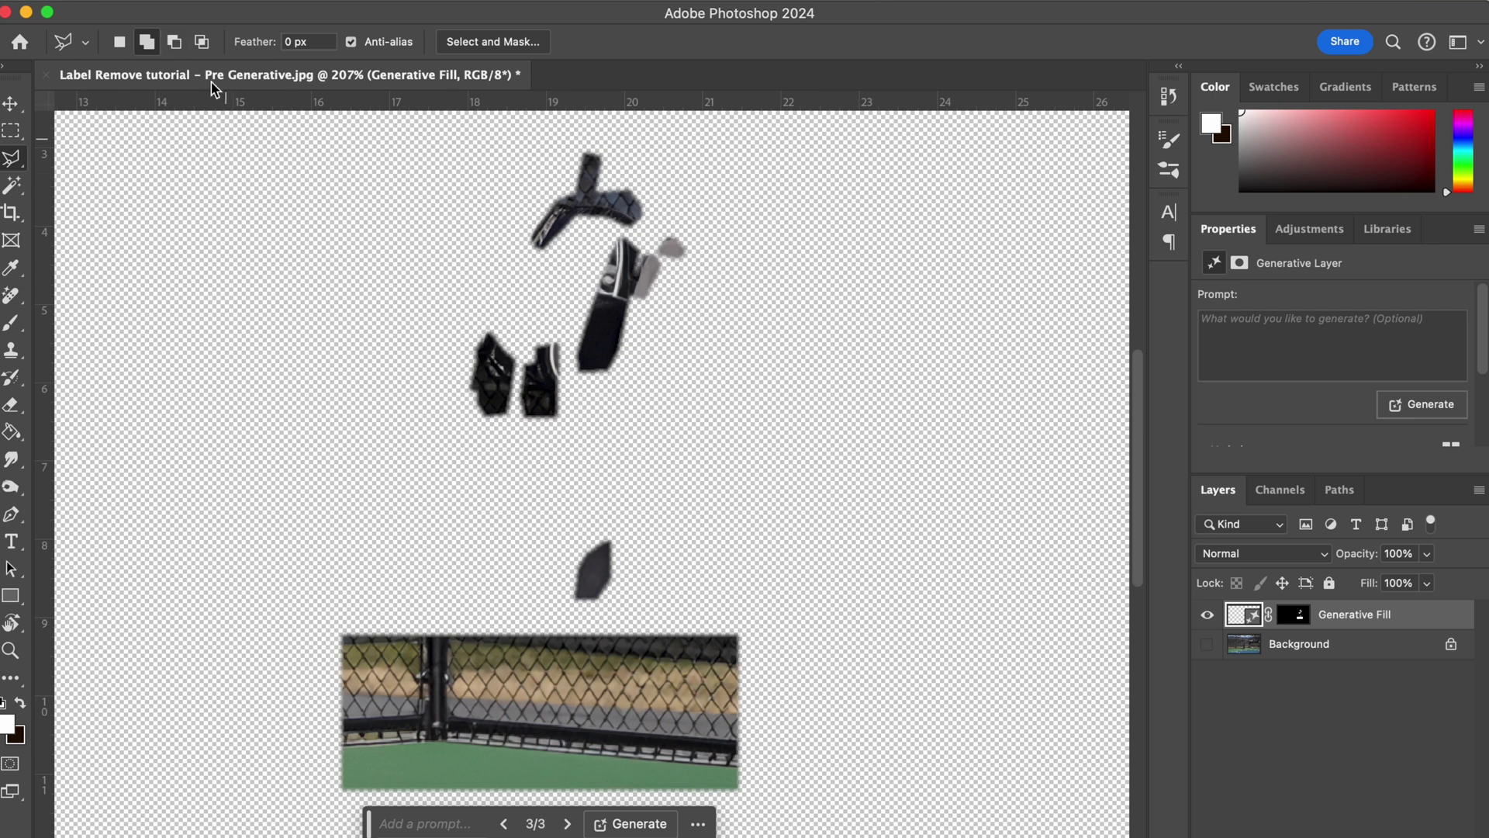
{"action": "left_click", "coordinate": [182, 0]}
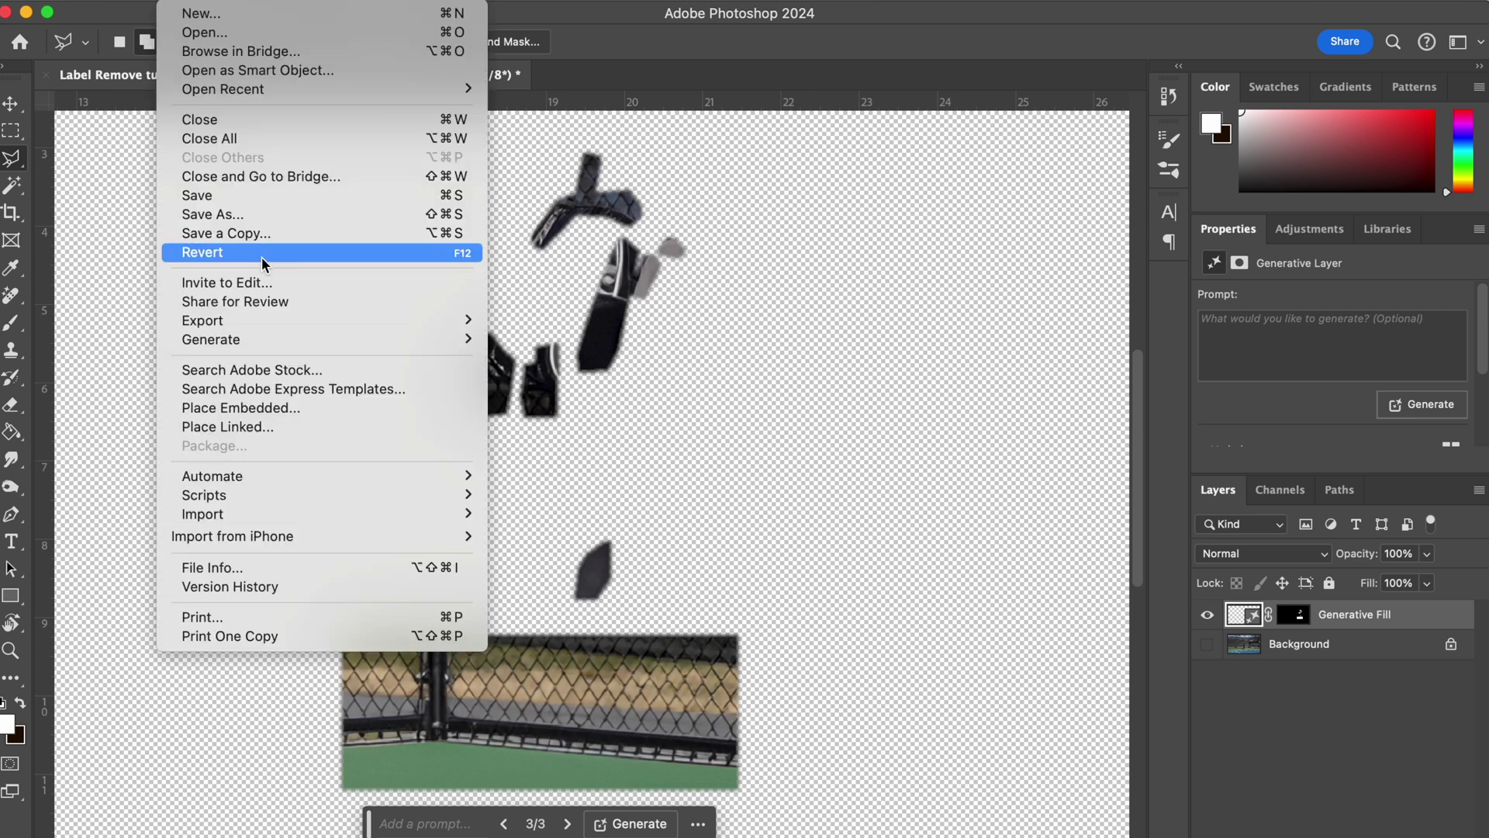
{"action": "mouse_move", "coordinate": [434, 321]}
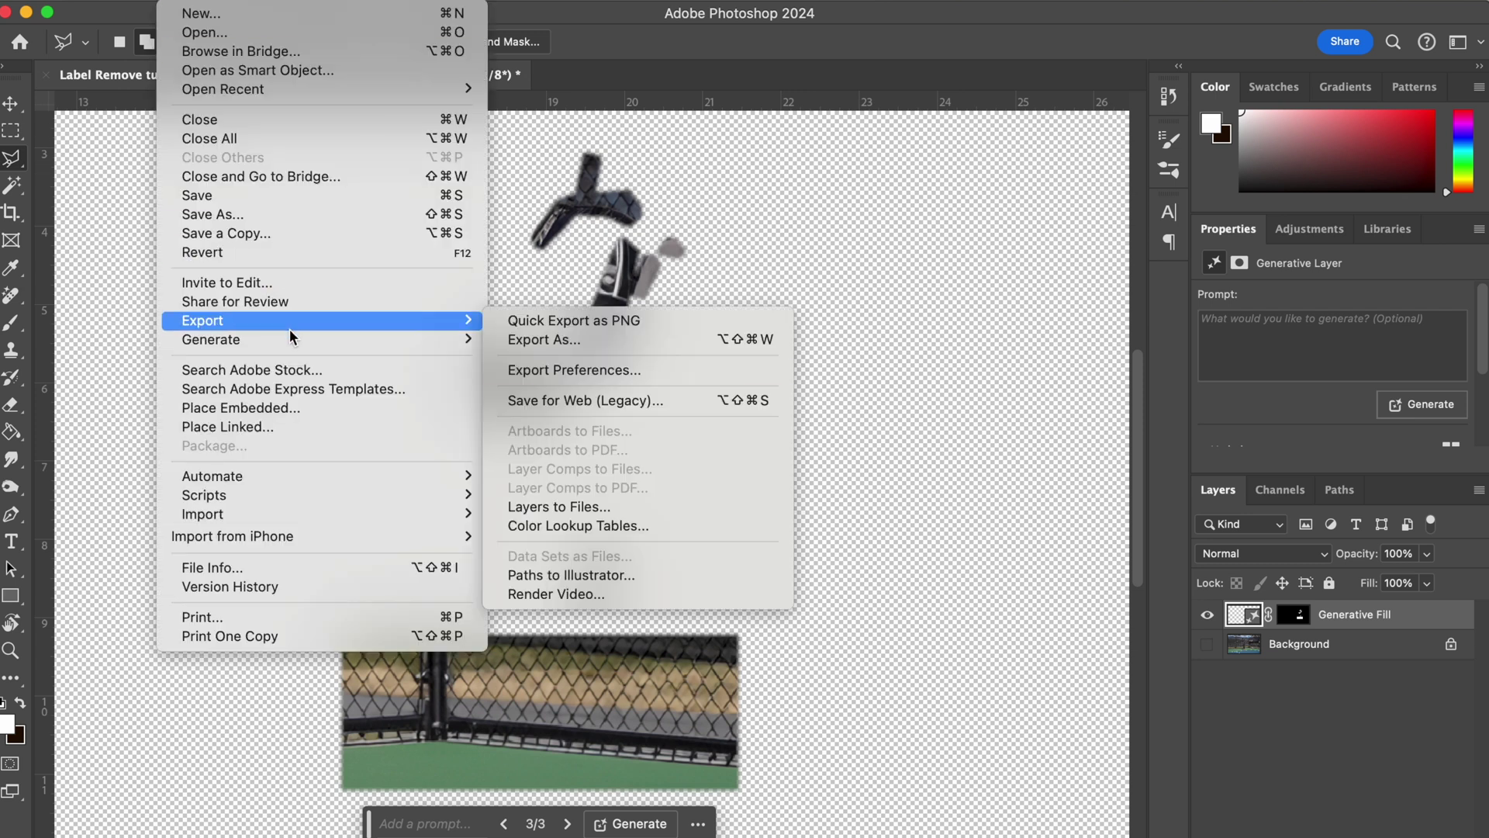
{"action": "left_click", "coordinate": [629, 321]}
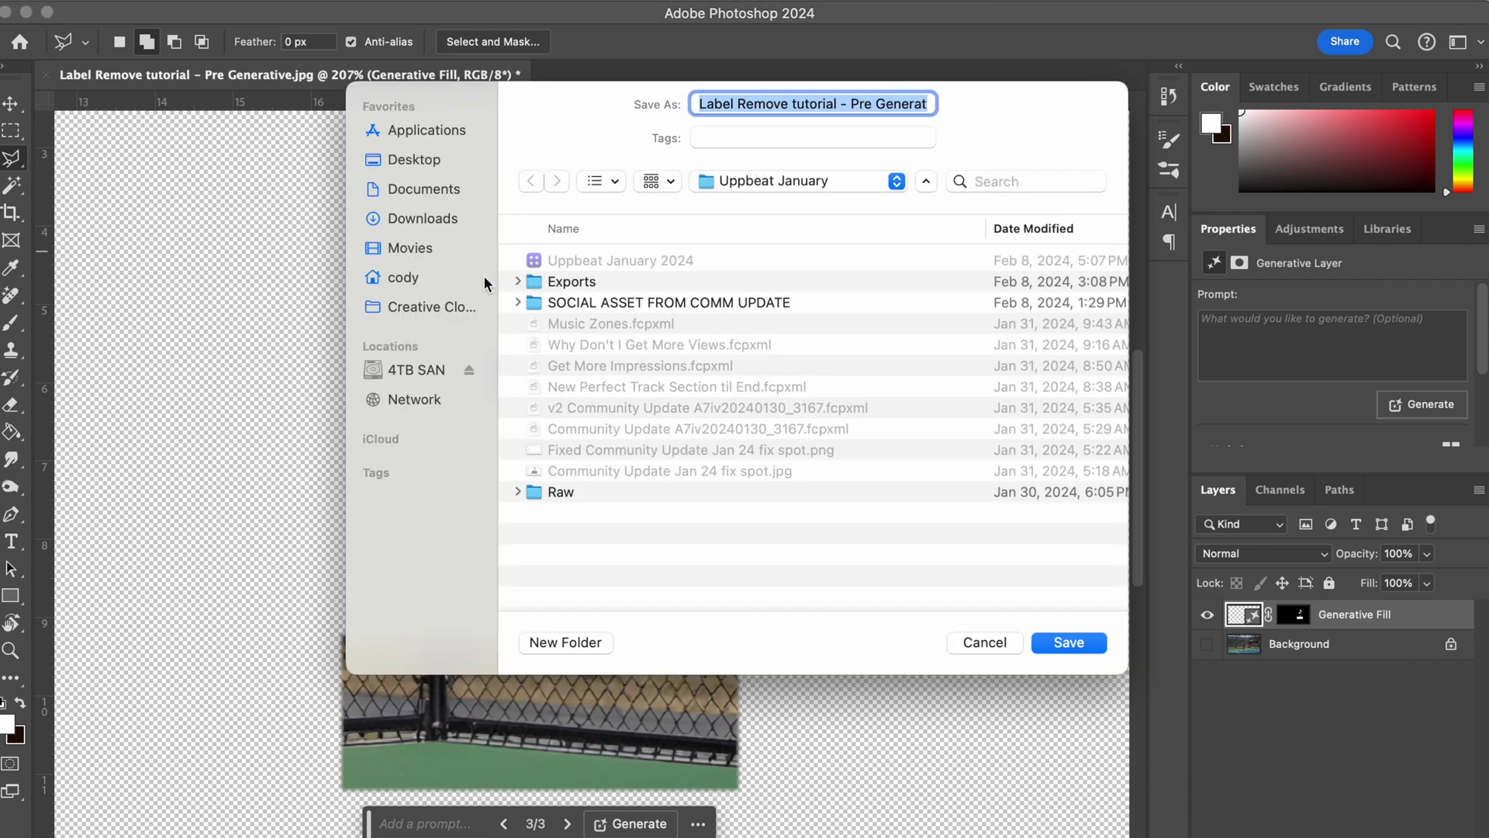
{"action": "key", "text": "Return"}
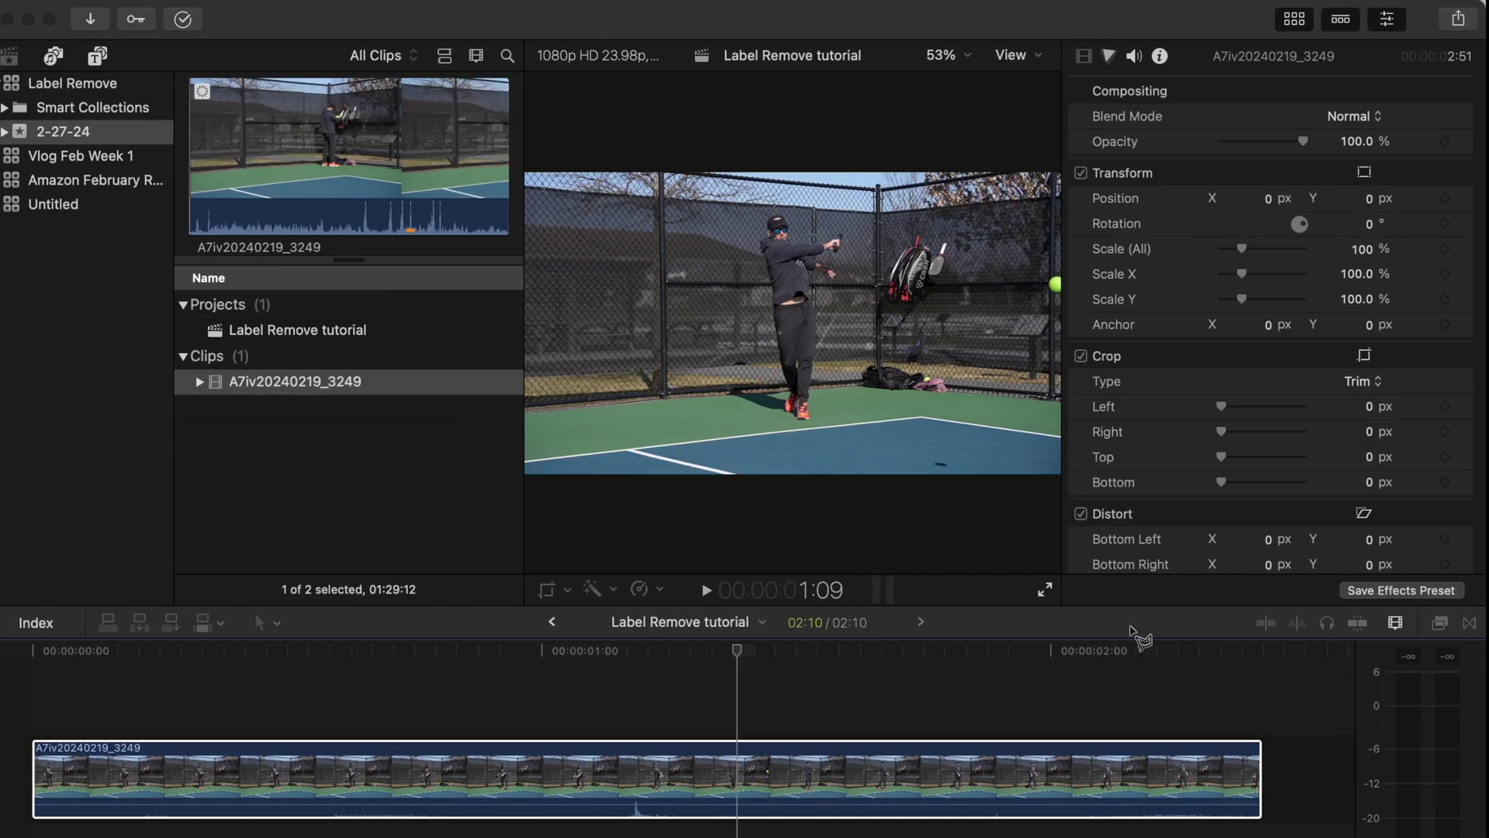
Import the 'DONE - Label Remove tutorial - Generative' PNG into the 2-27-24 event and stack it above the tennis clip
{"action": "right_click", "coordinate": [115, 134]}
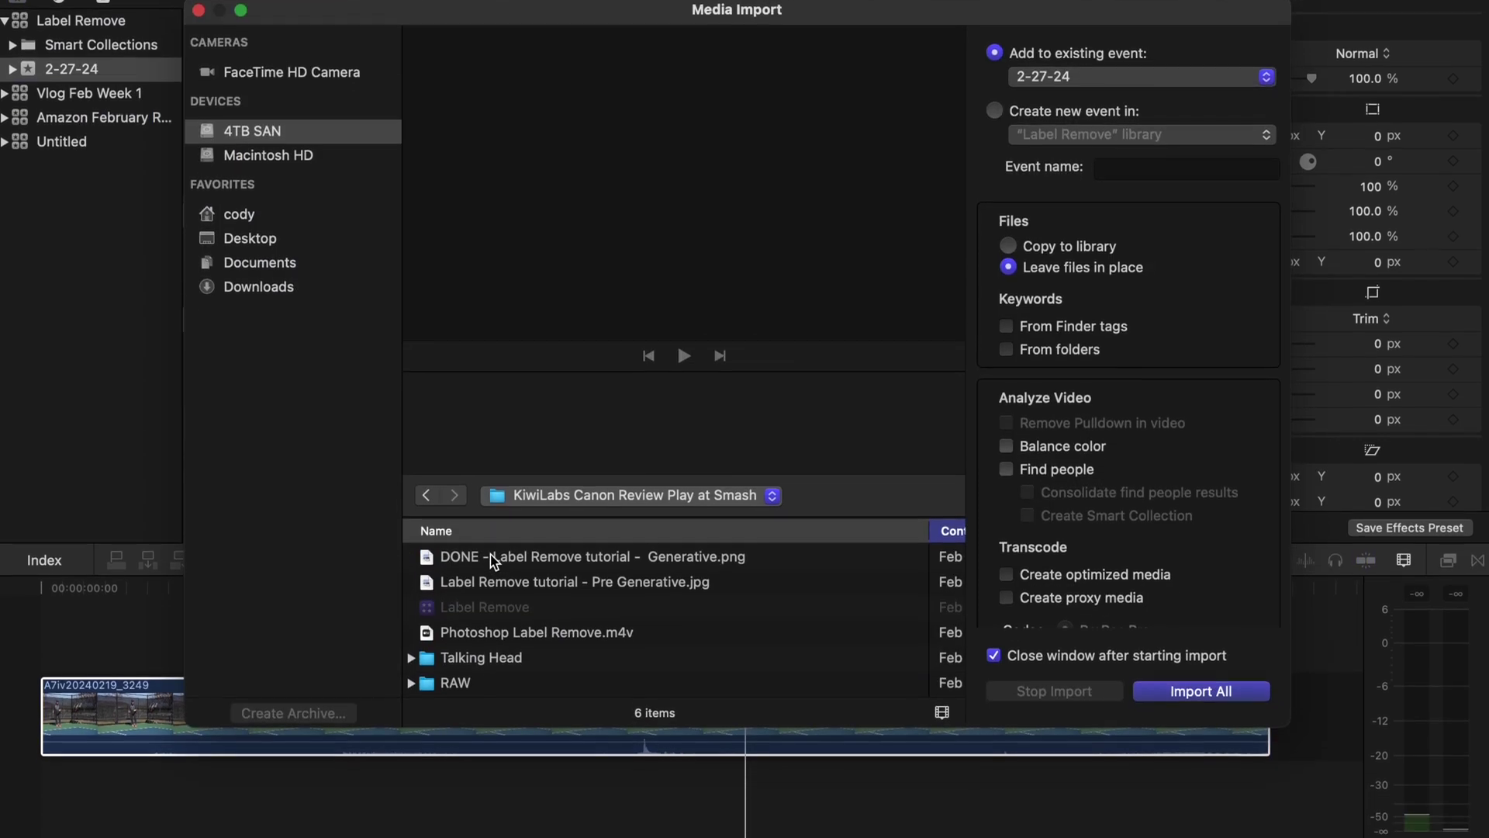
{"action": "left_click", "coordinate": [497, 602]}
{"action": "key", "text": "Return"}
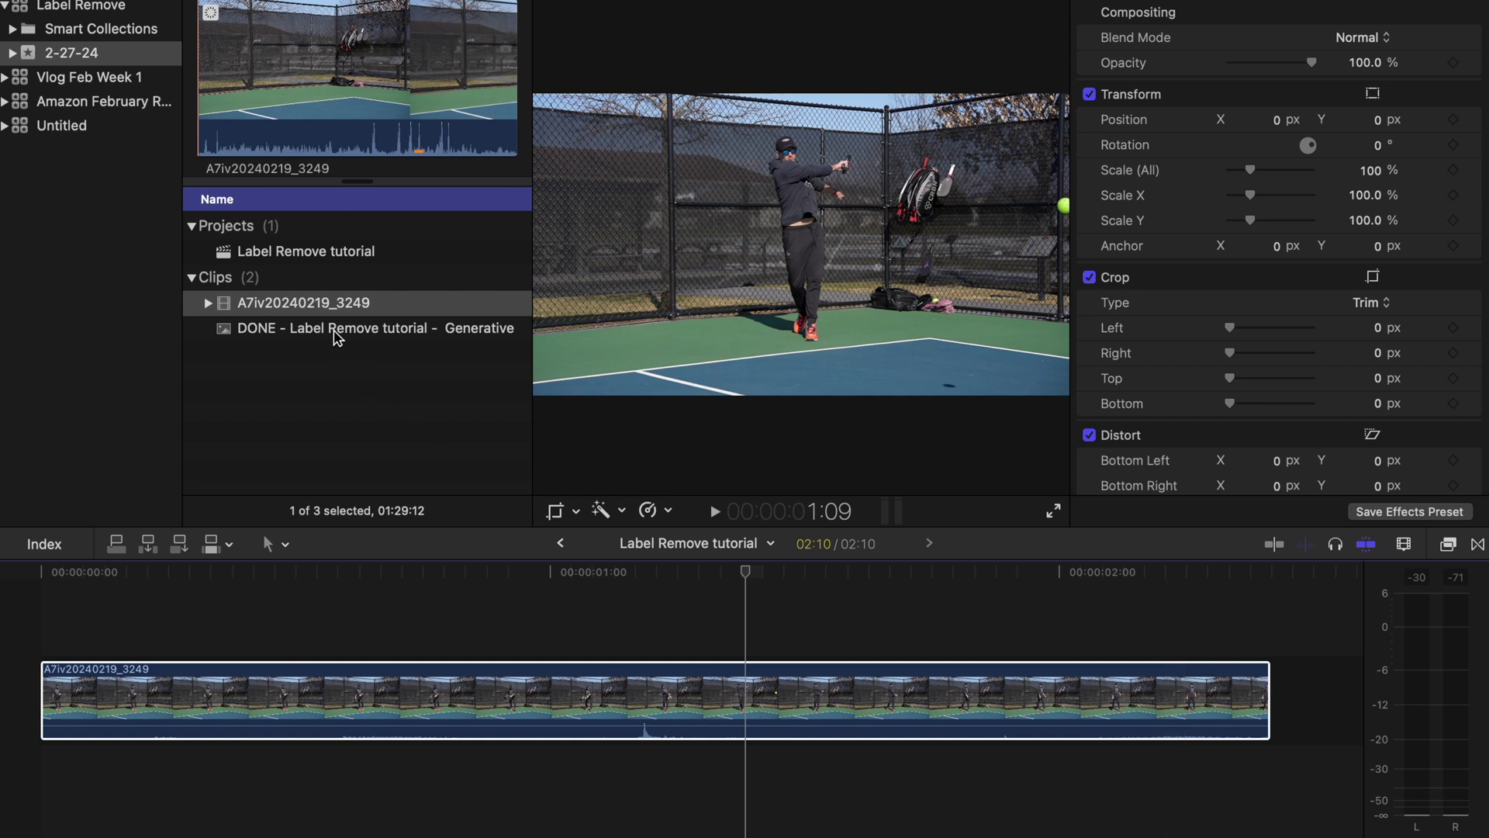
{"action": "left_click_drag", "start_coordinate": [324, 328], "coordinate": [68, 604]}
{"action": "scroll", "coordinate": [1303, 655], "scroll_direction": "up", "scroll_amount": 2}
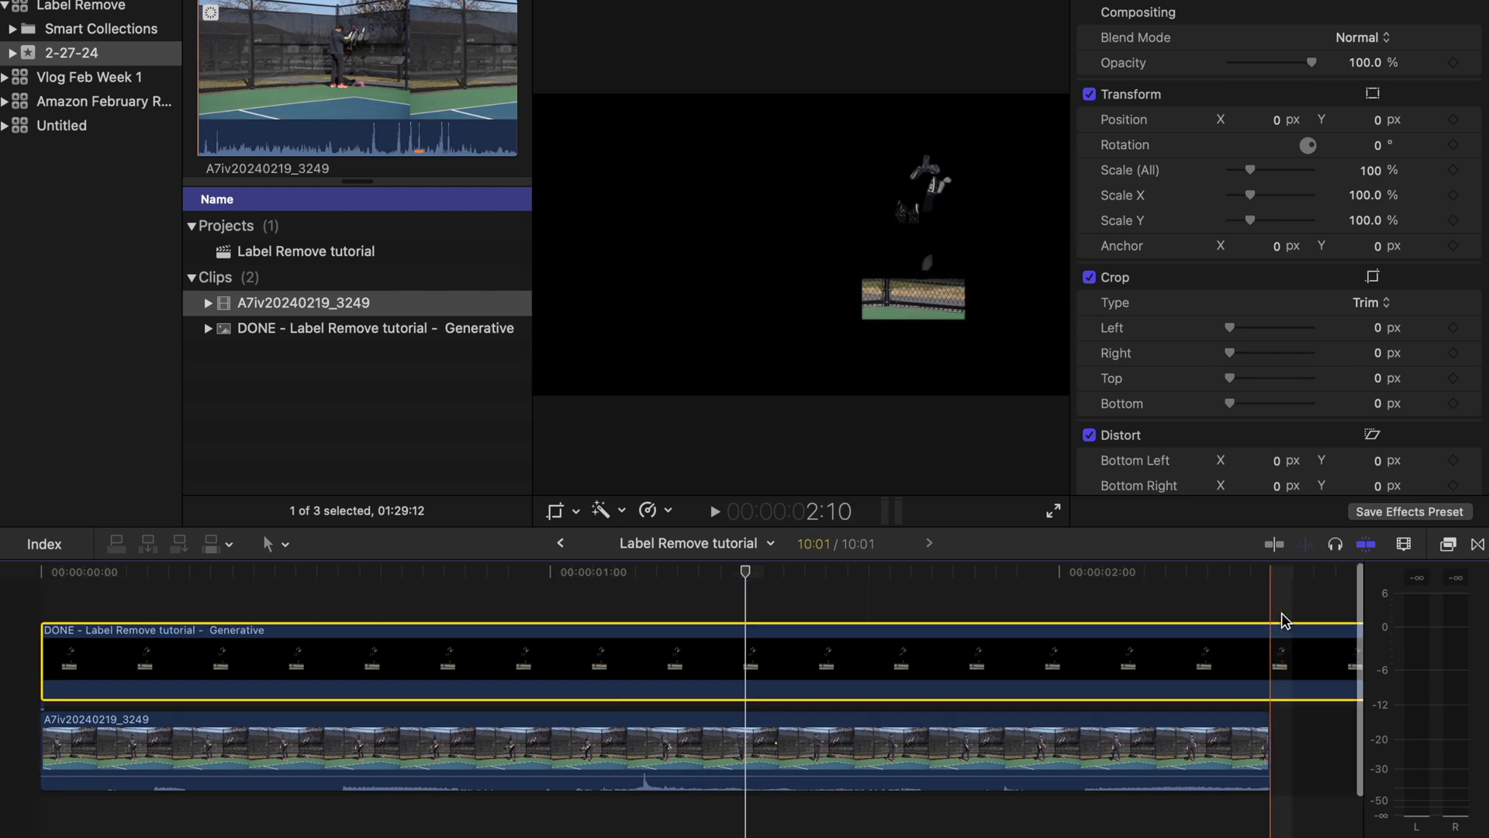
Trim the patch clip to end with the tennis clip, then toggle it to compare against the original
{"action": "key", "text": "alt+bracketright"}
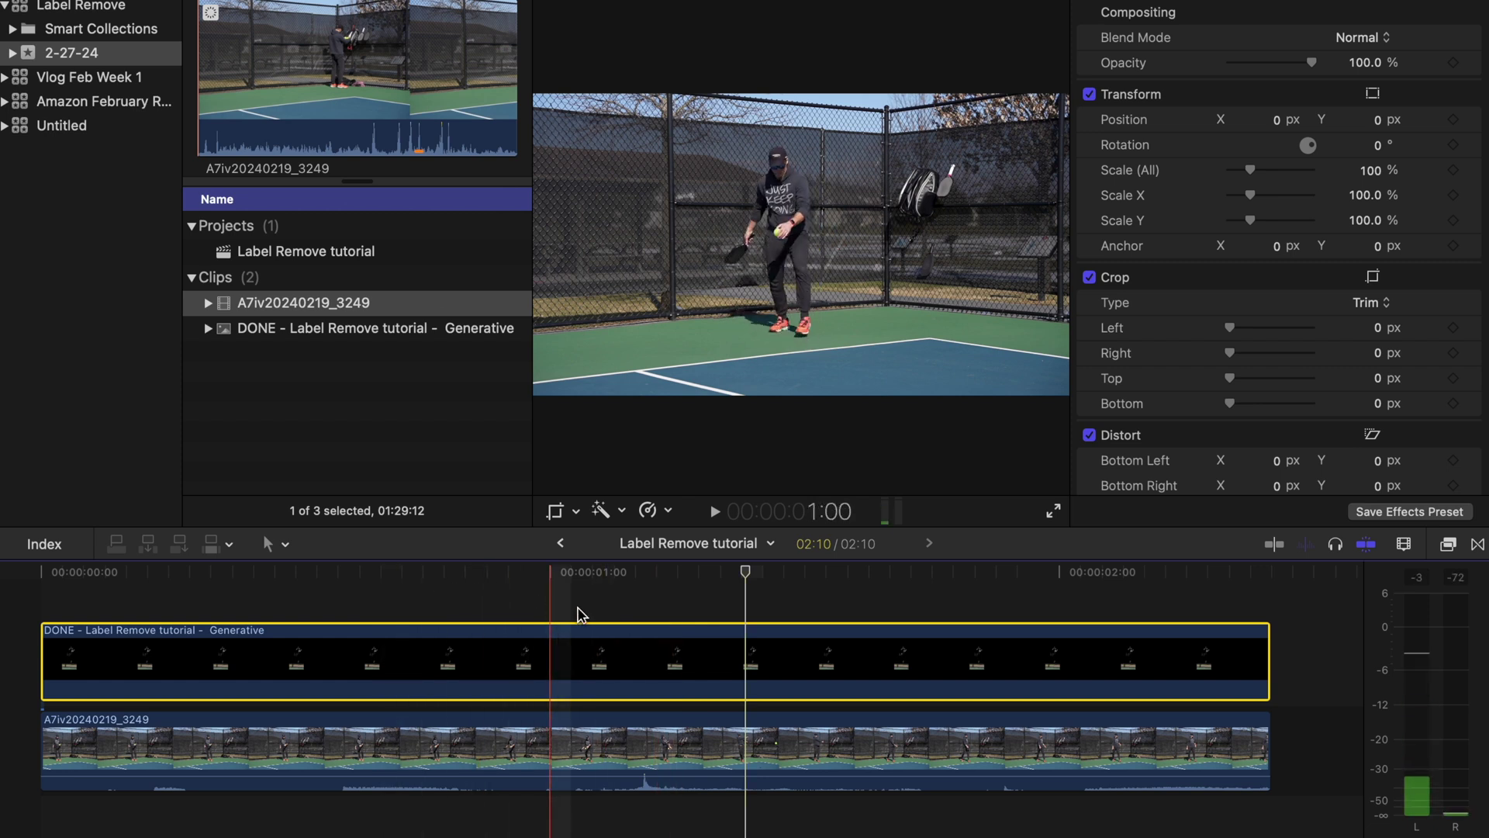
{"action": "key", "text": "5"}
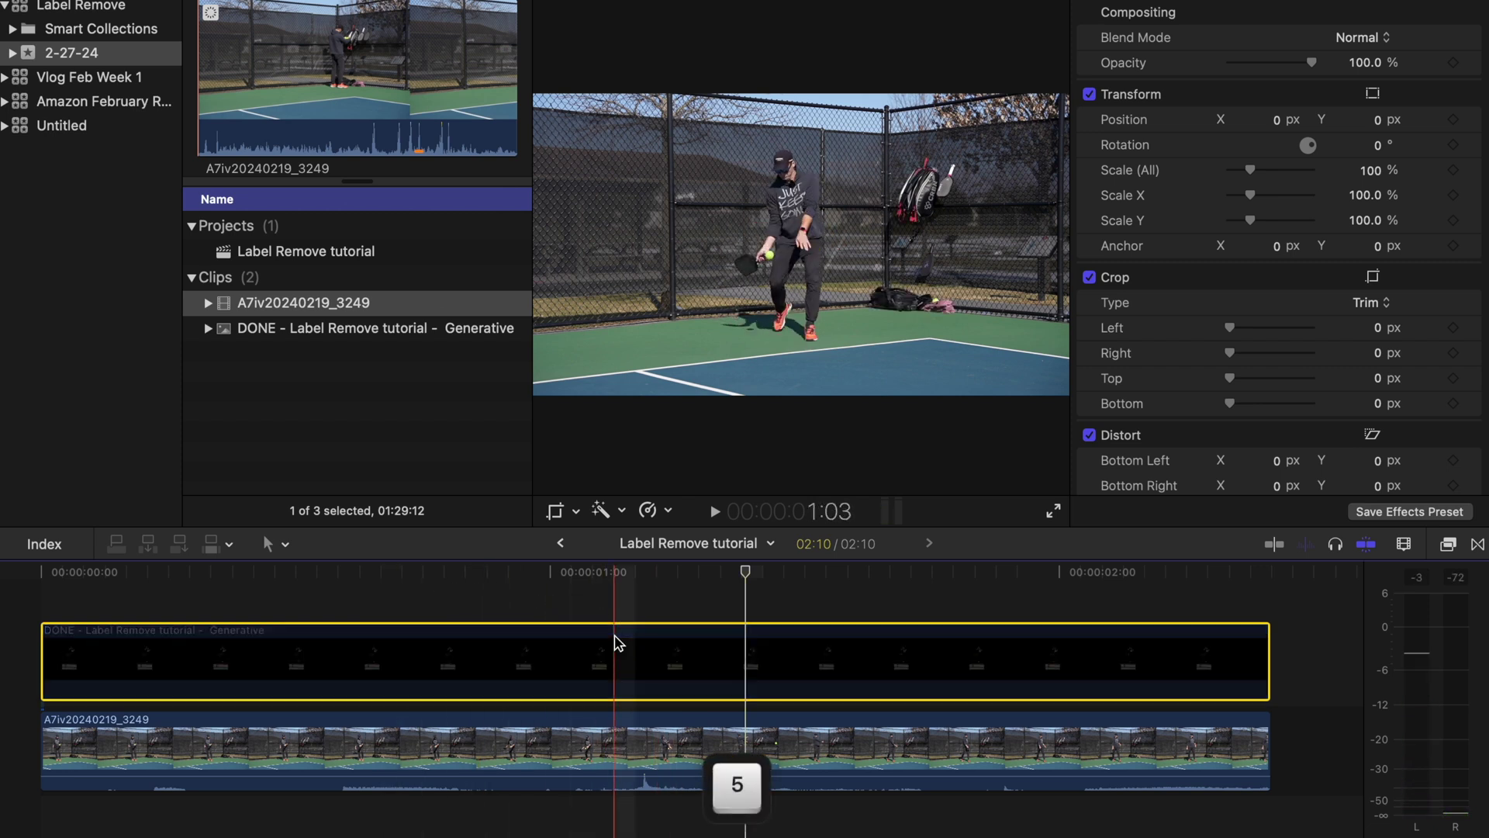
{"action": "key", "text": "5"}
{"action": "key", "text": "5"}
{"action": "key", "text": "5"}
{"action": "key", "text": "5"}
{"action": "key", "text": "5"}
{"action": "key", "text": "5"}
{"action": "key", "text": "5"}
{"action": "key", "text": "5"}
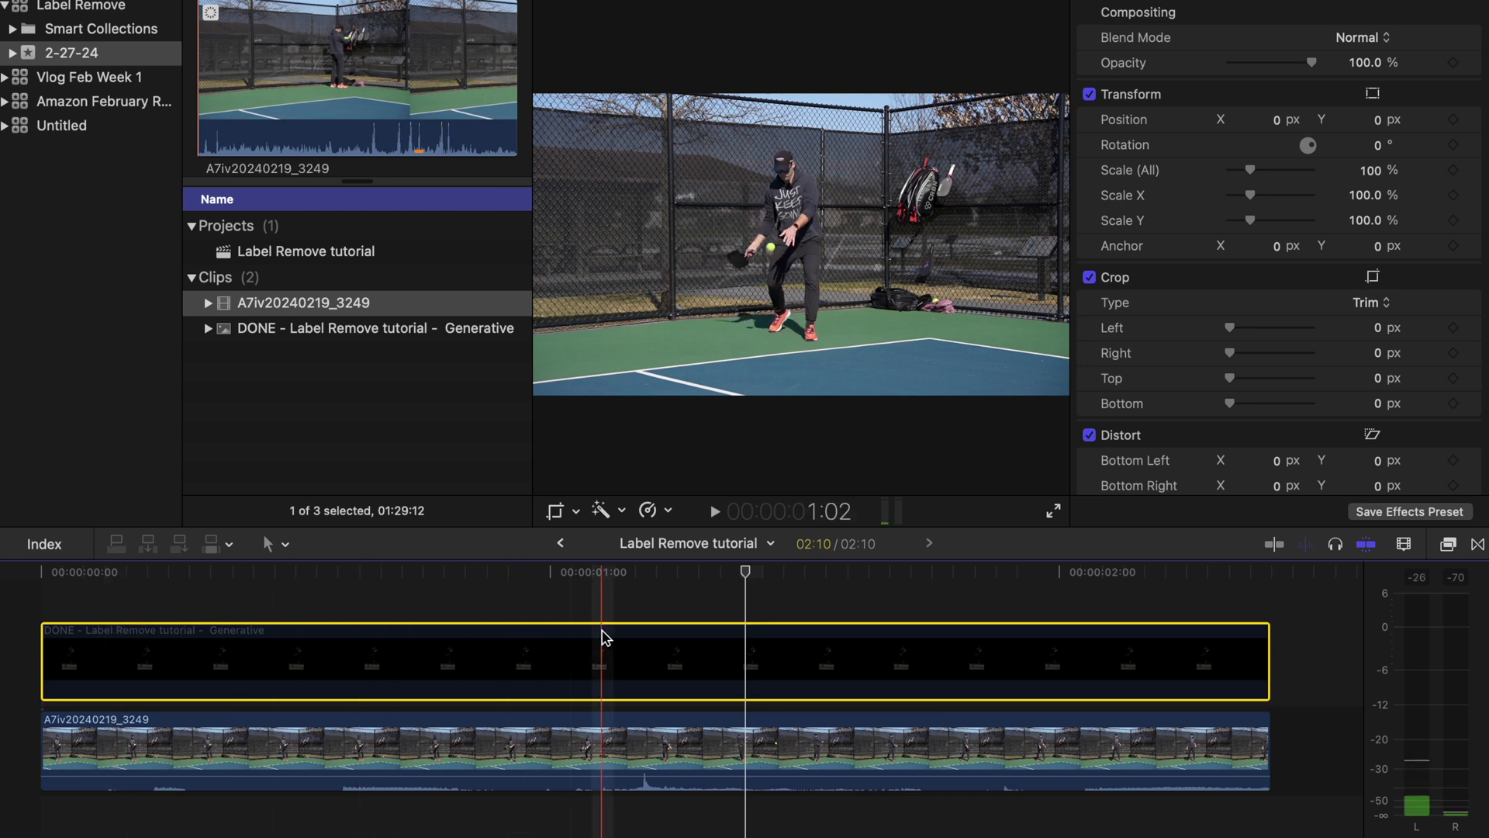
{"action": "key", "text": "5"}
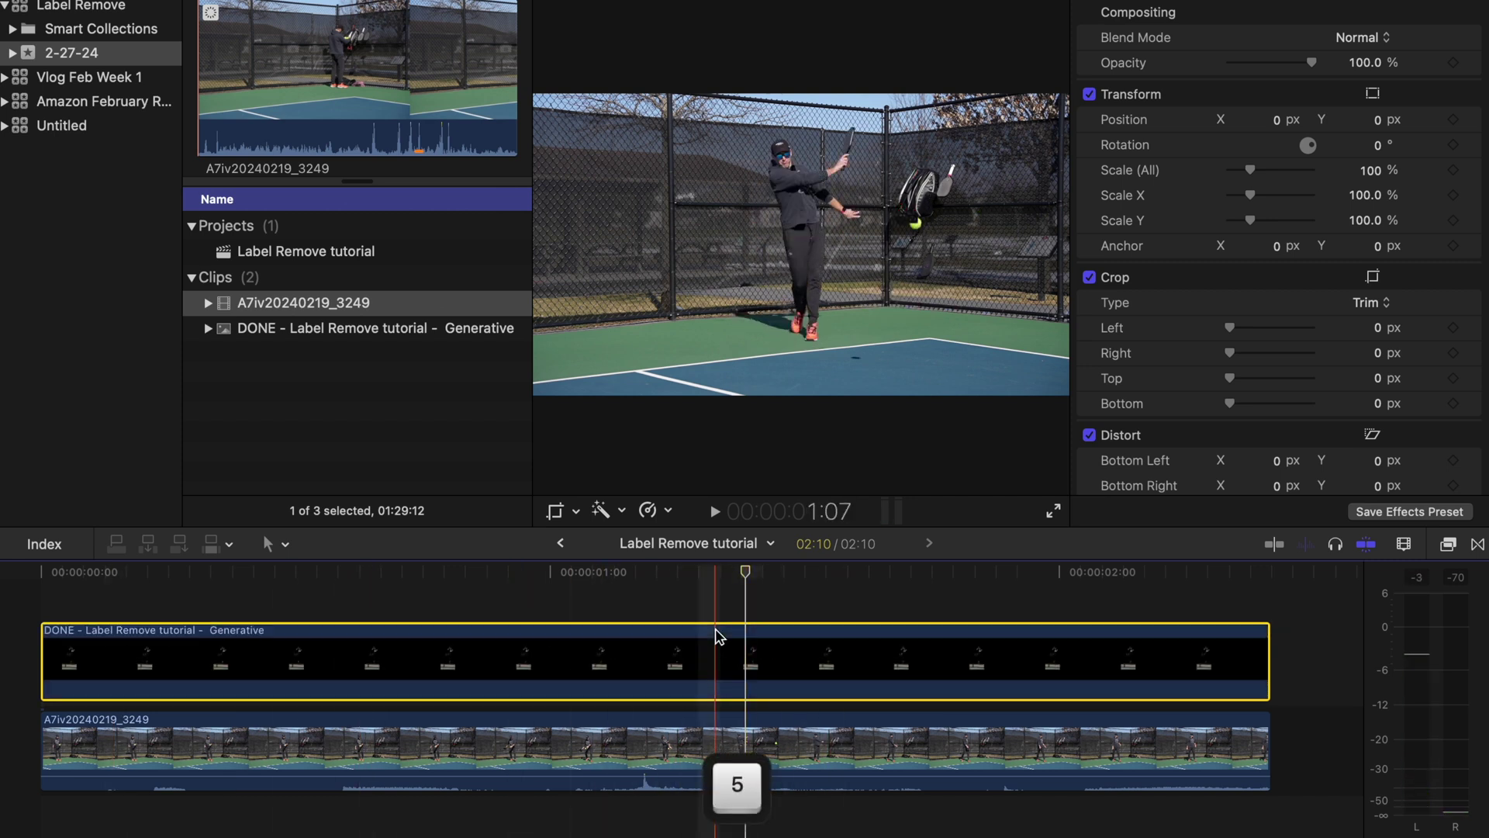
{"action": "key", "text": "Left"}
{"action": "key", "text": "Right"}
{"action": "key", "text": "Left"}
{"action": "key", "text": "Right"}
{"action": "key", "text": "Left"}
{"action": "key", "text": "Right"}
{"action": "key", "text": "Left"}
{"action": "key", "text": "Right"}
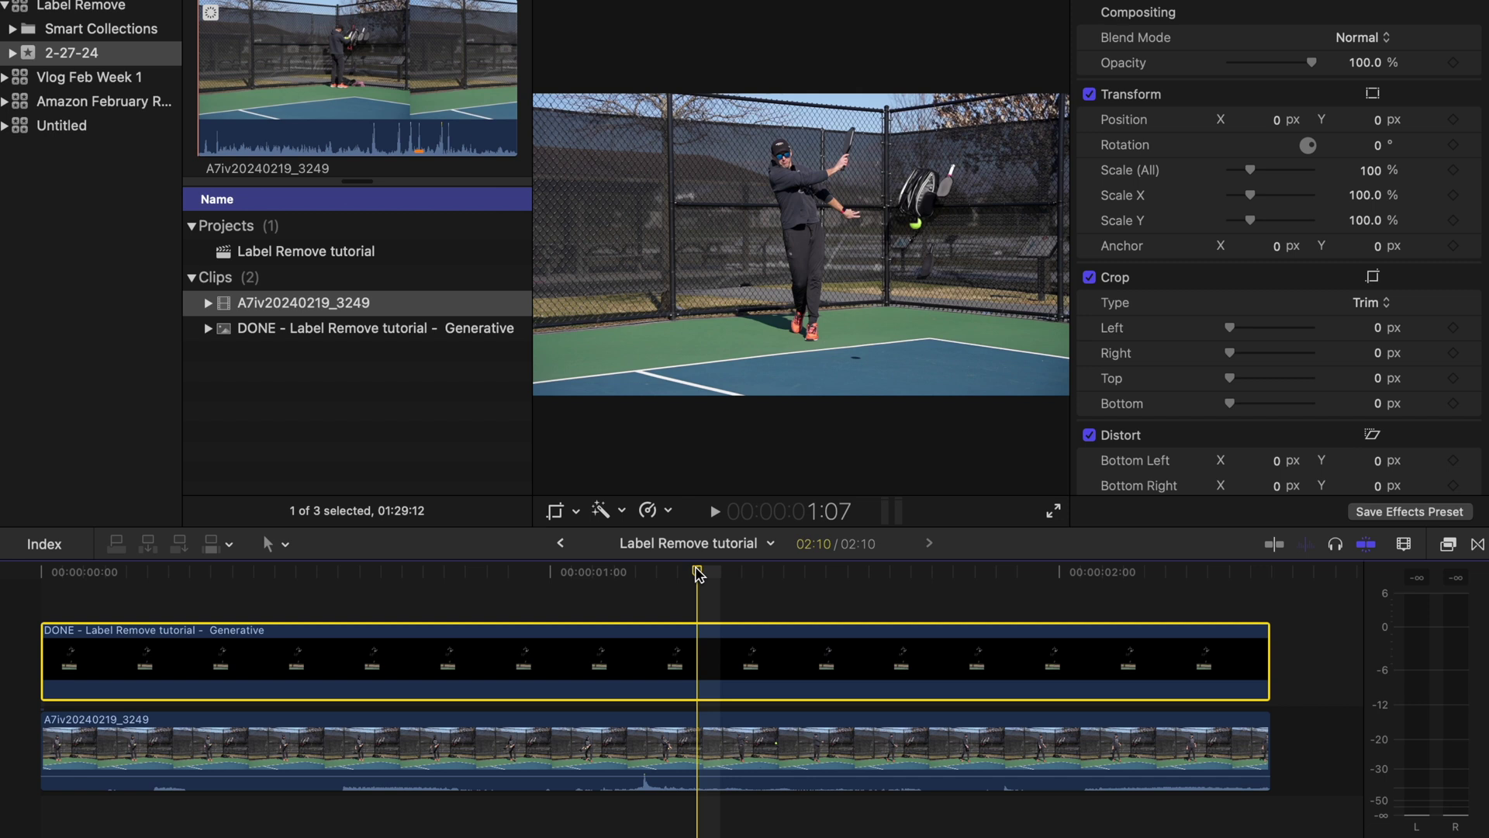
Blade the patch clip at 1:07 and 1:08 to isolate a one-frame piece
{"action": "key", "text": "super+equal"}
{"action": "key", "text": "super+equal"}
{"action": "key", "text": "super+equal"}
{"action": "key", "text": "super+equal"}
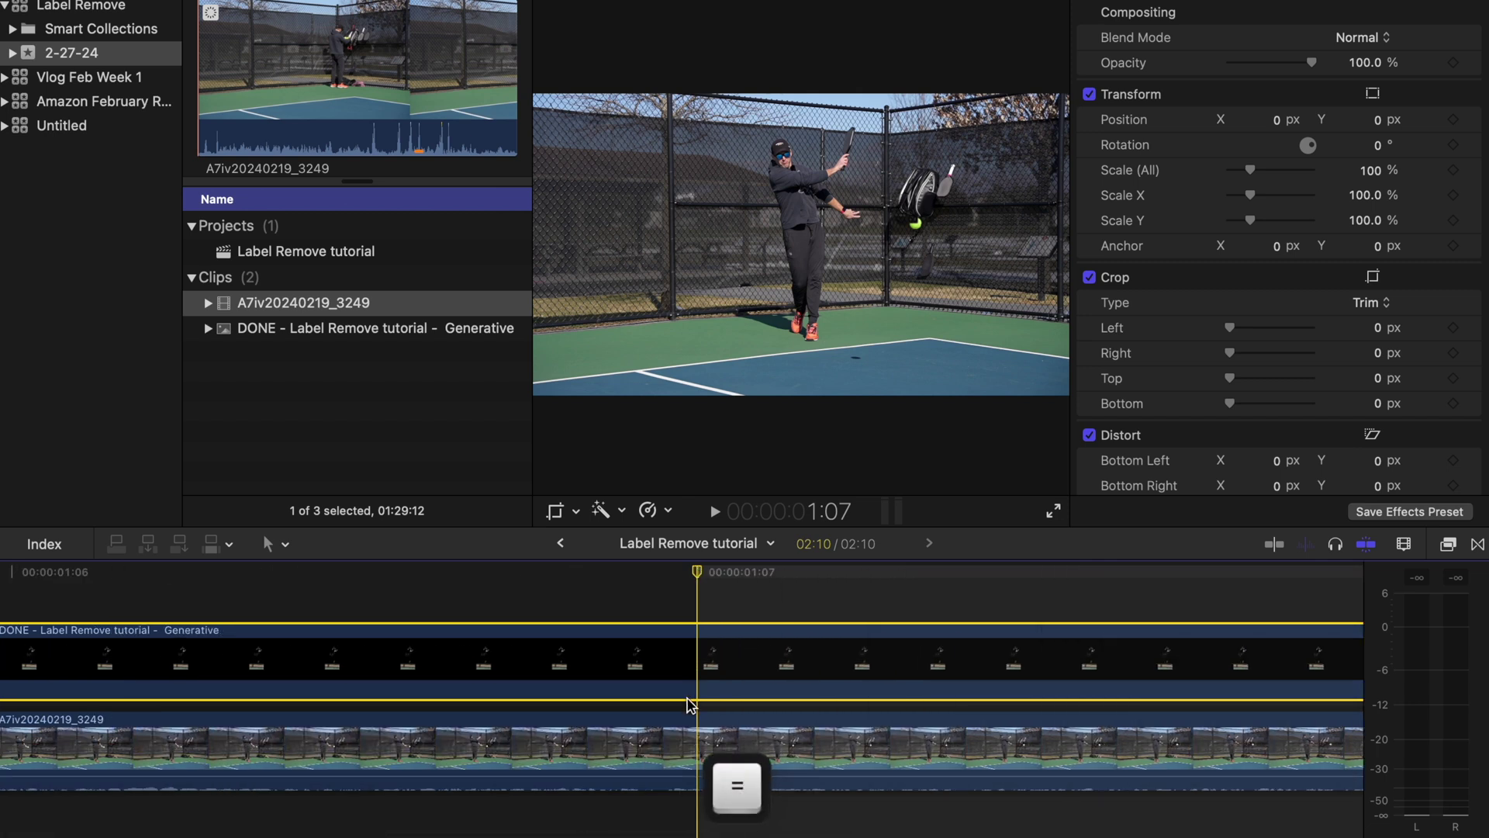
{"action": "key", "text": "b"}
{"action": "left_click", "coordinate": [696, 663]}
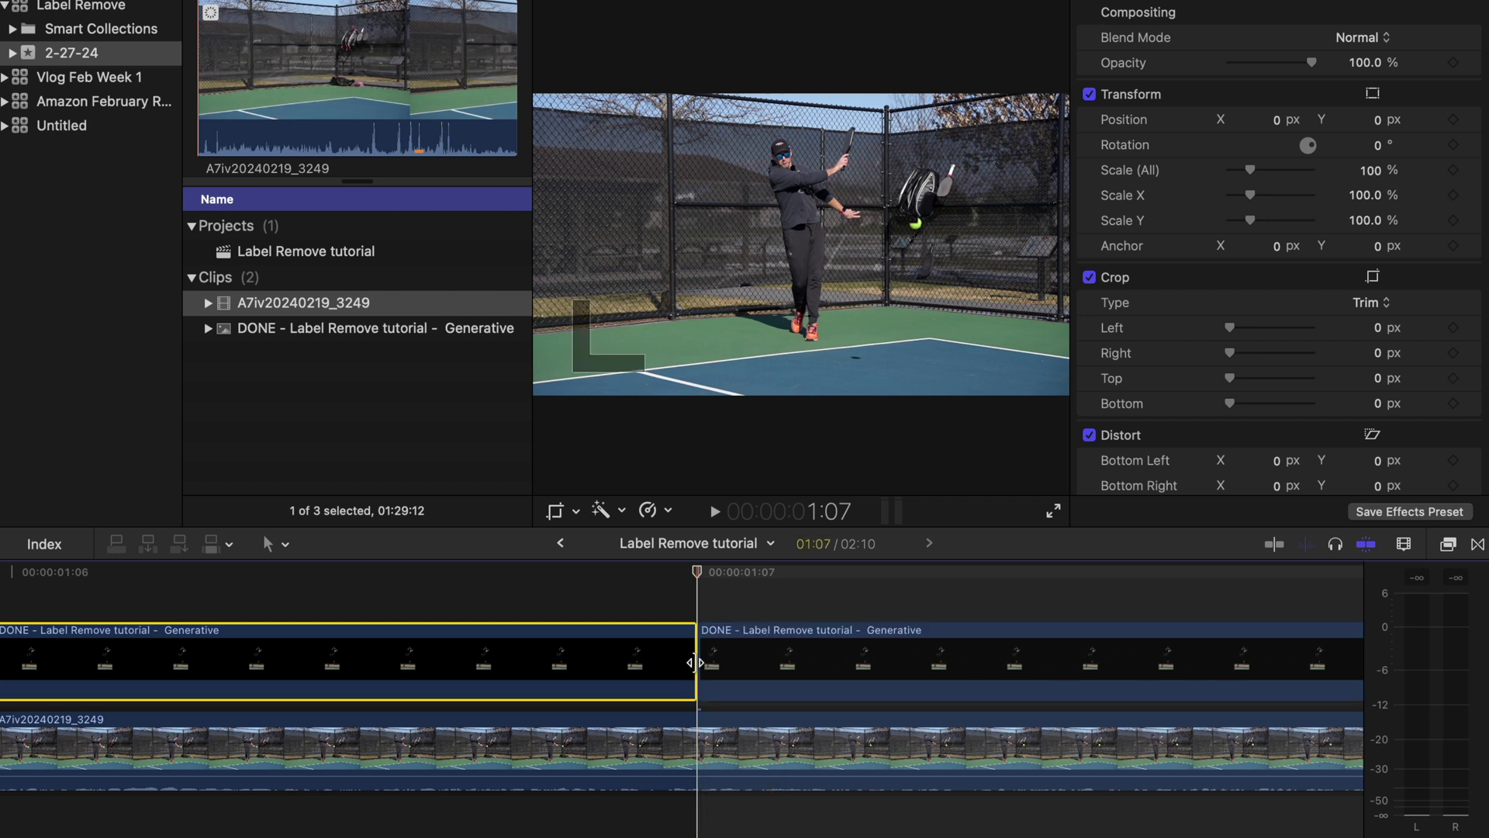
{"action": "key", "text": "Right"}
{"action": "key", "text": "b"}
{"action": "left_click", "coordinate": [683, 665]}
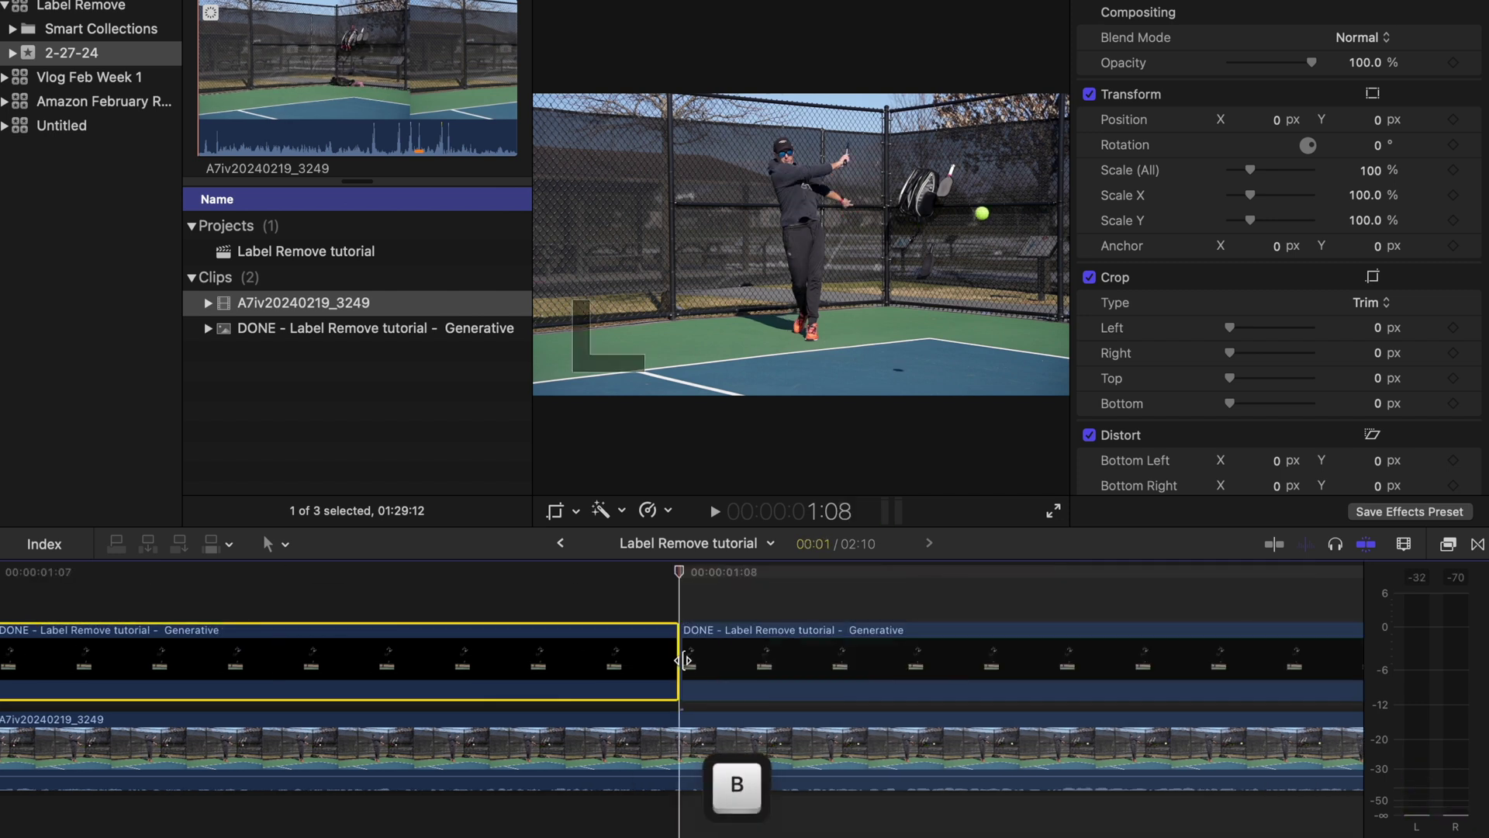
{"action": "key", "text": "super+minus"}
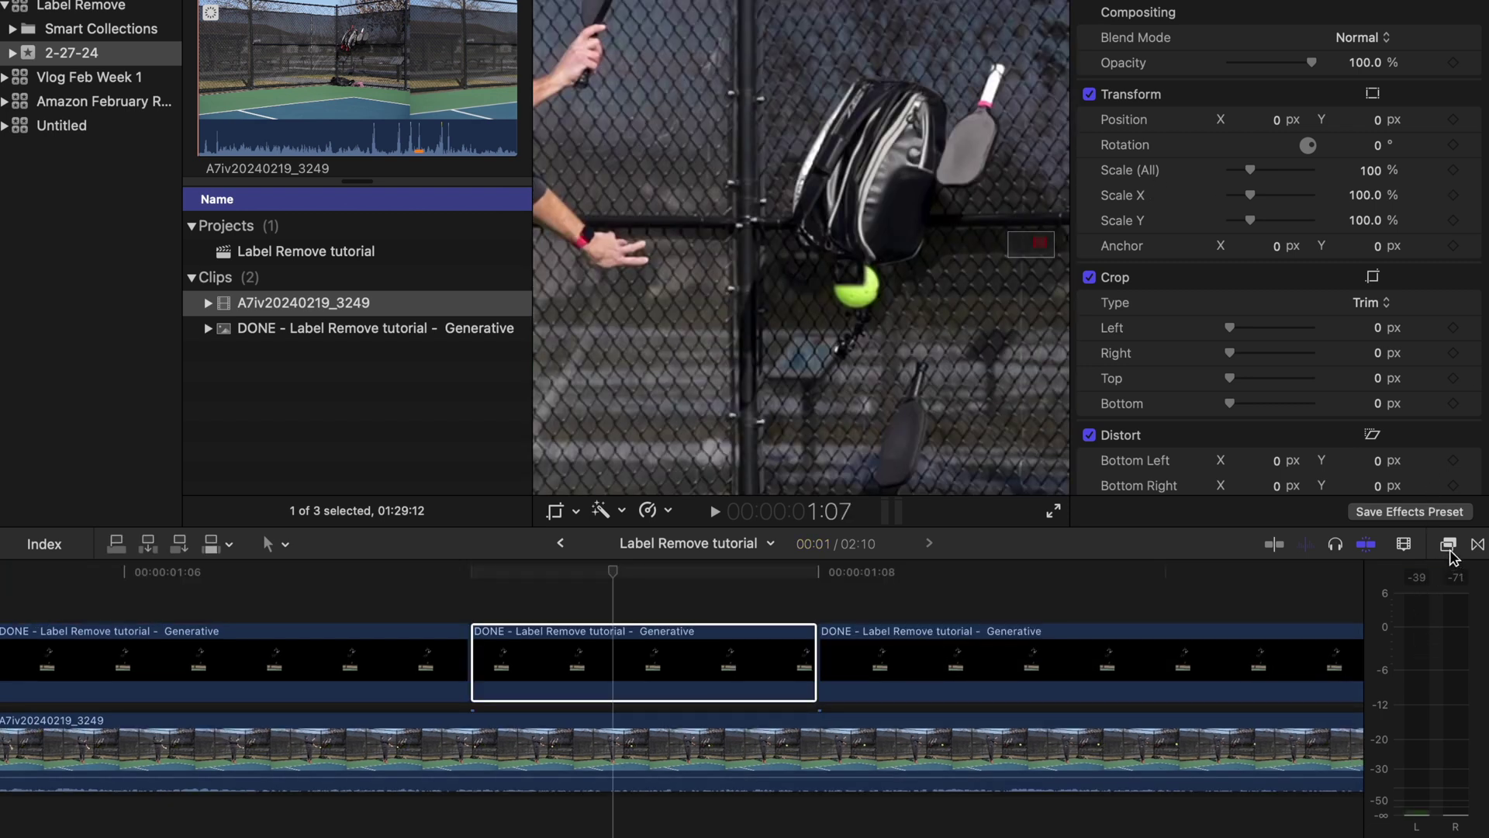
Search effects for 'shape' and drop Shape Mask onto the middle Generative piece
{"action": "left_click", "coordinate": [1449, 545]}
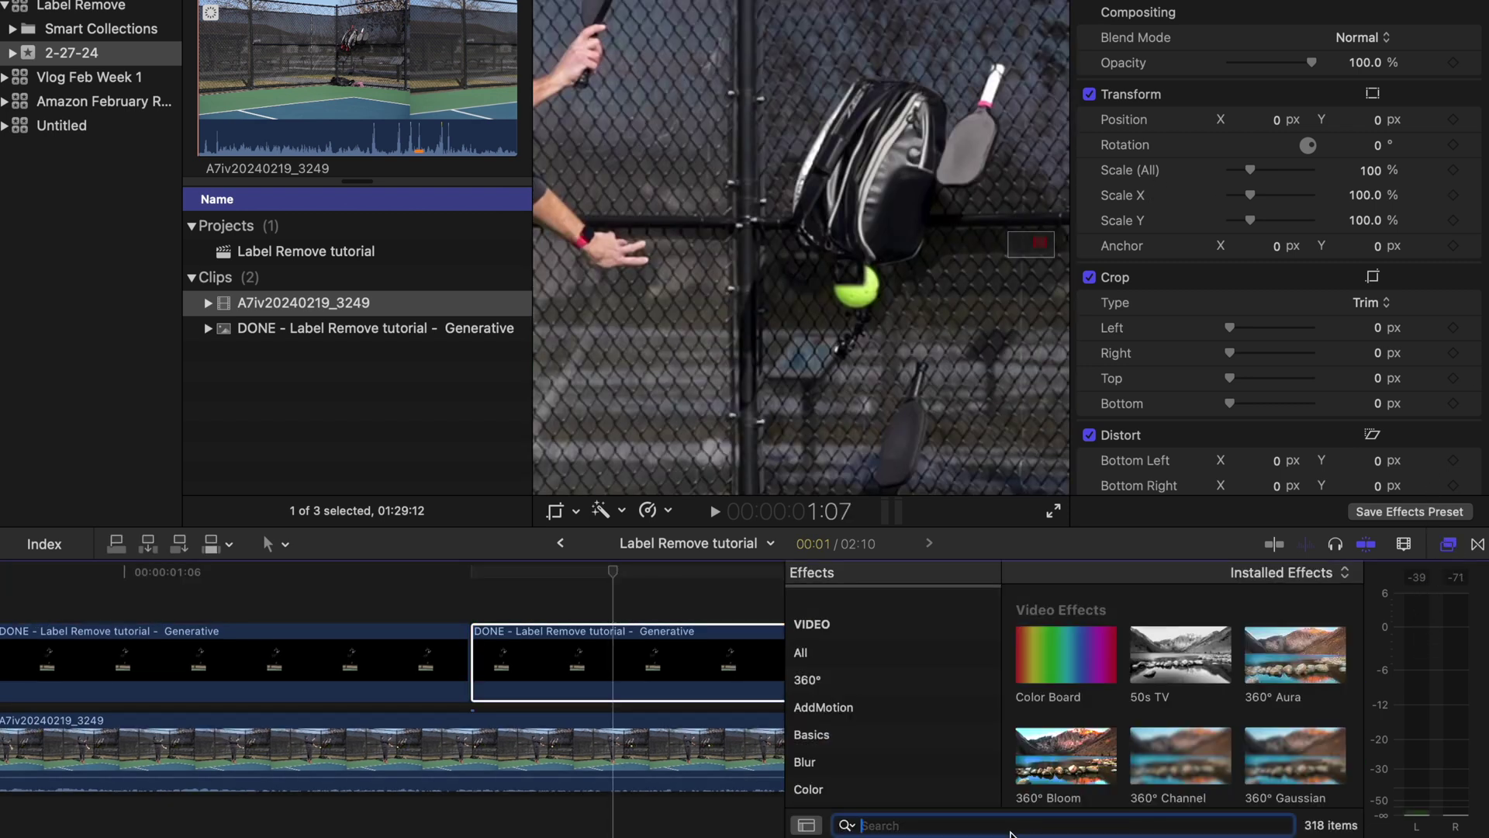
{"action": "type", "text": "shape"}
{"action": "left_click_drag", "start_coordinate": [1066, 631], "coordinate": [636, 659]}
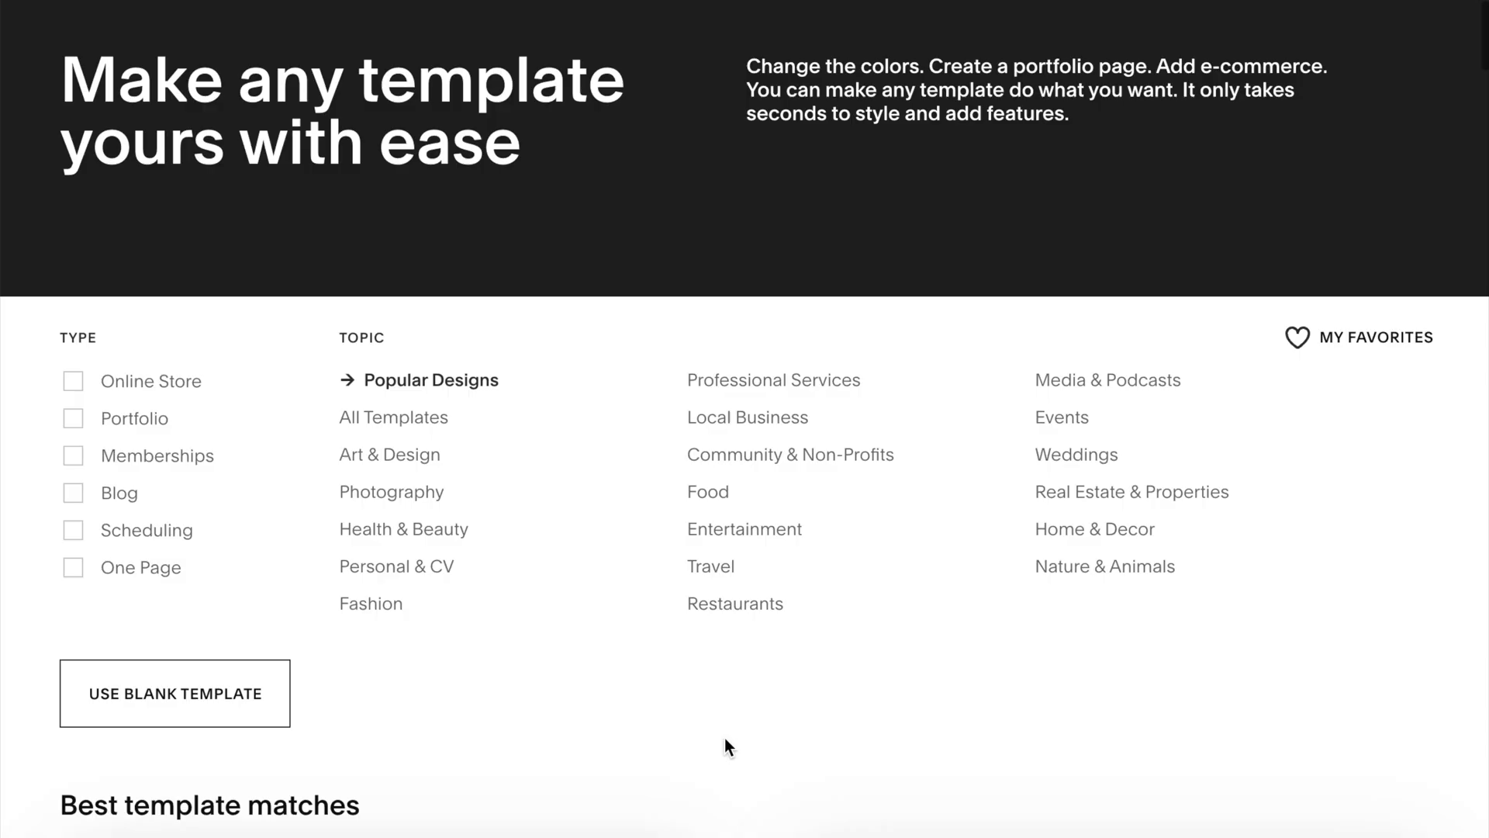
{"action": "scroll", "coordinate": [724, 738], "scroll_direction": "down", "scroll_amount": 5}
{"action": "scroll", "coordinate": [724, 737], "scroll_direction": "down", "scroll_amount": 10}
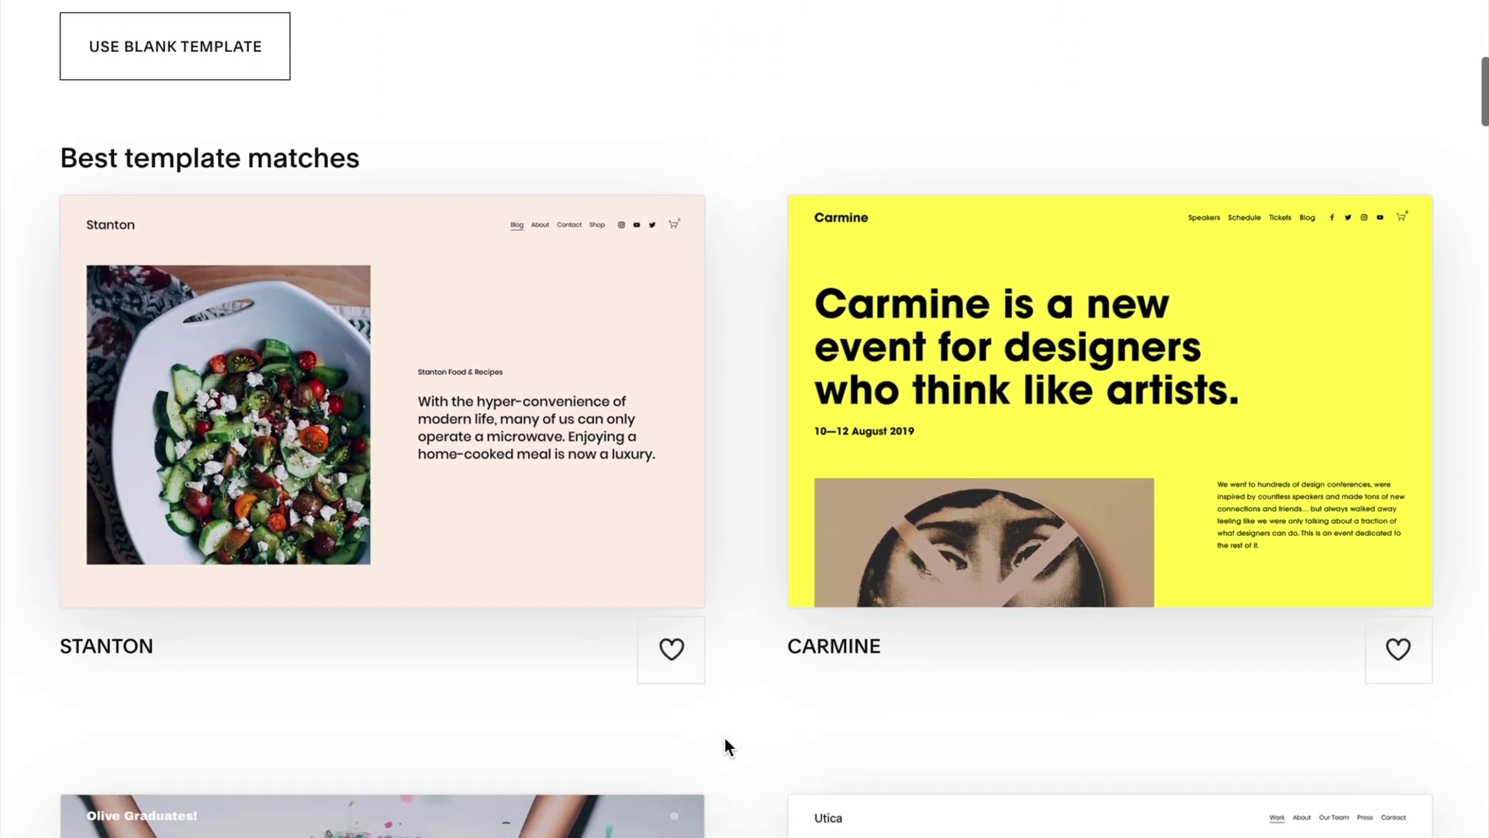
{"action": "scroll", "coordinate": [724, 746], "scroll_direction": "down", "scroll_amount": 2}
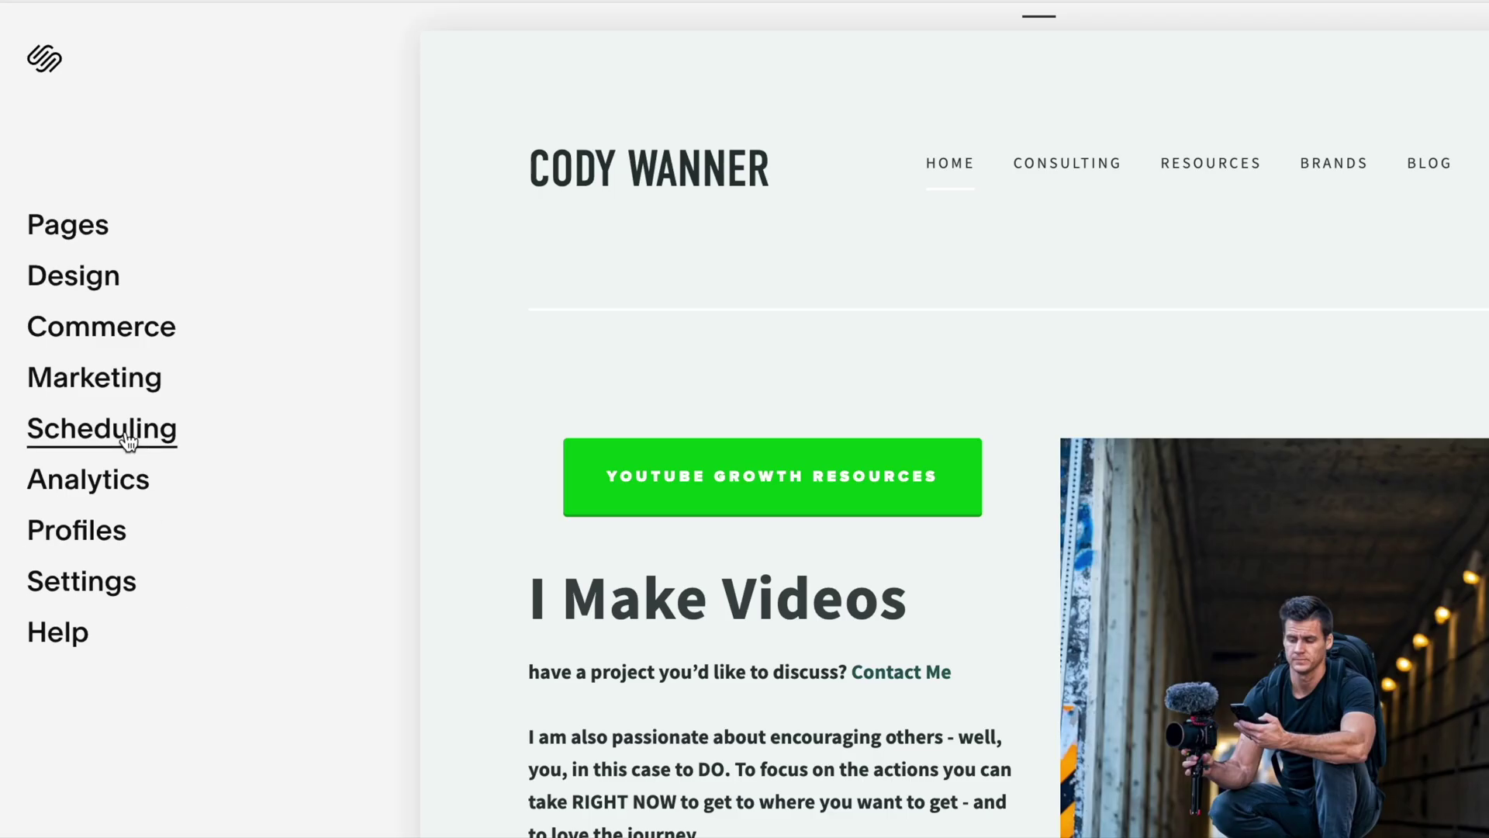
{"action": "left_click", "coordinate": [129, 440]}
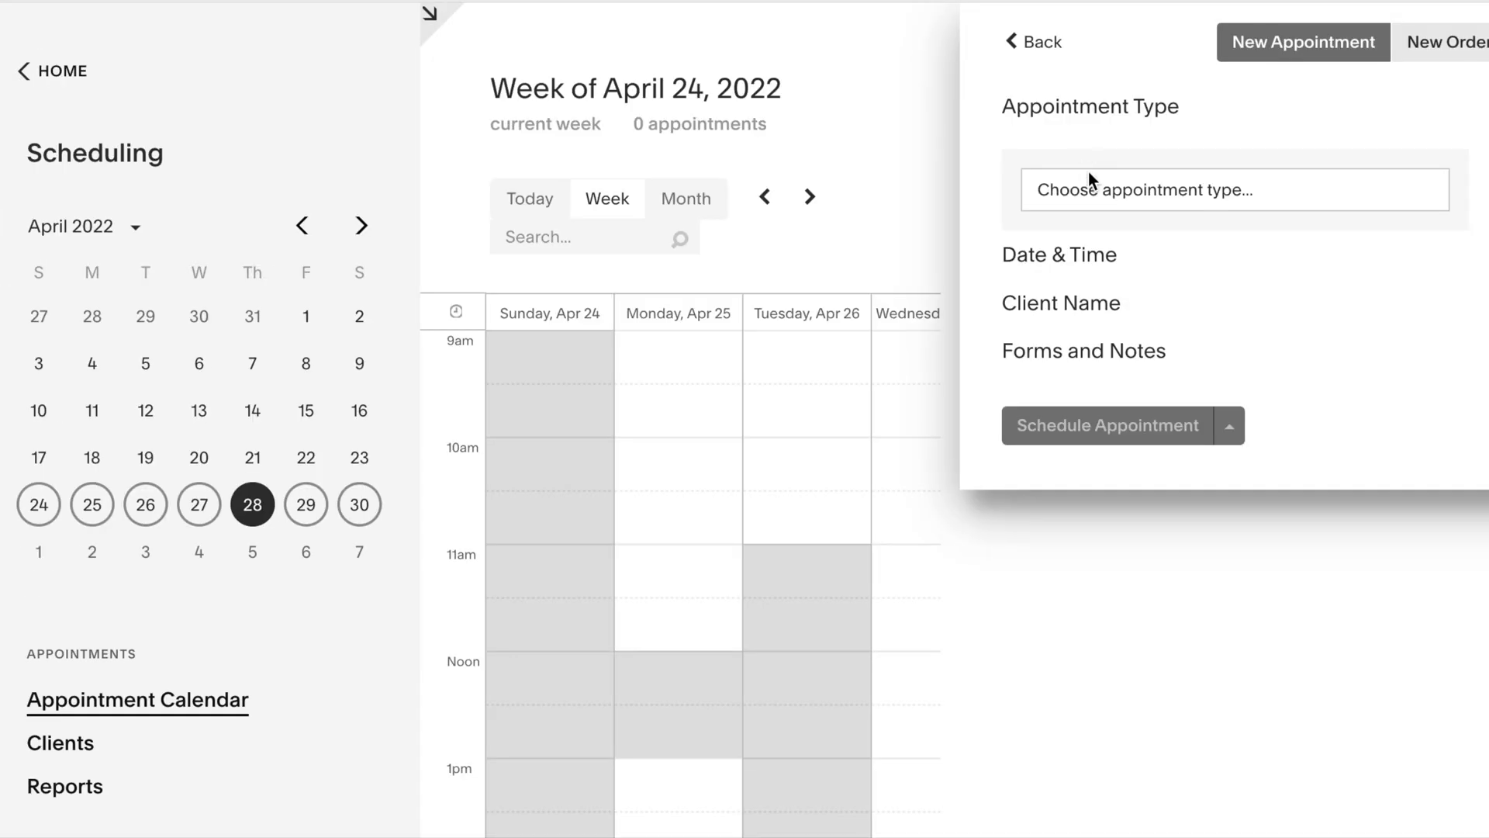
{"action": "left_click", "coordinate": [1097, 182]}
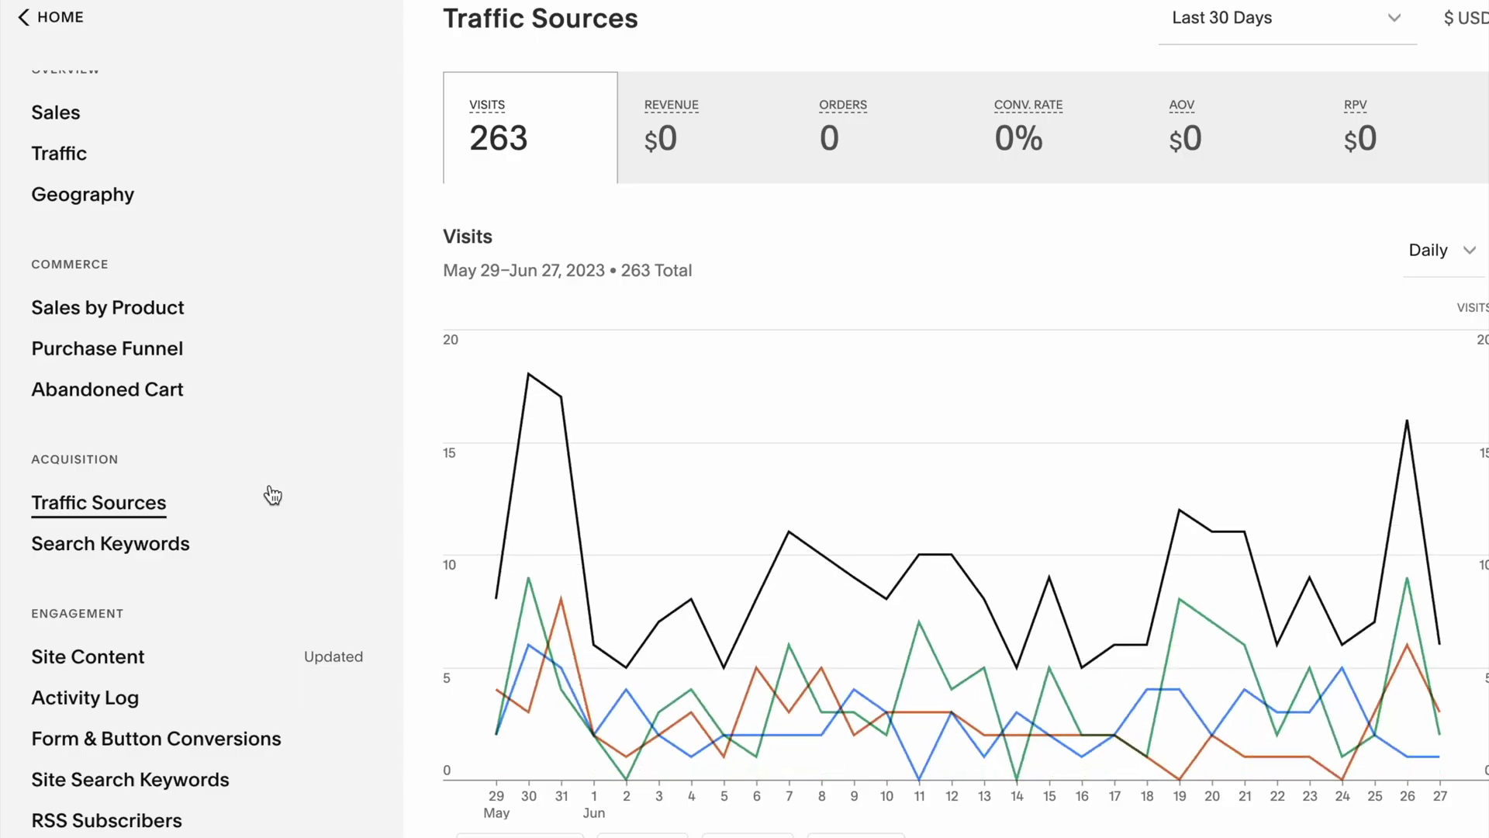
{"action": "scroll", "coordinate": [781, 535], "scroll_direction": "down", "scroll_amount": 1}
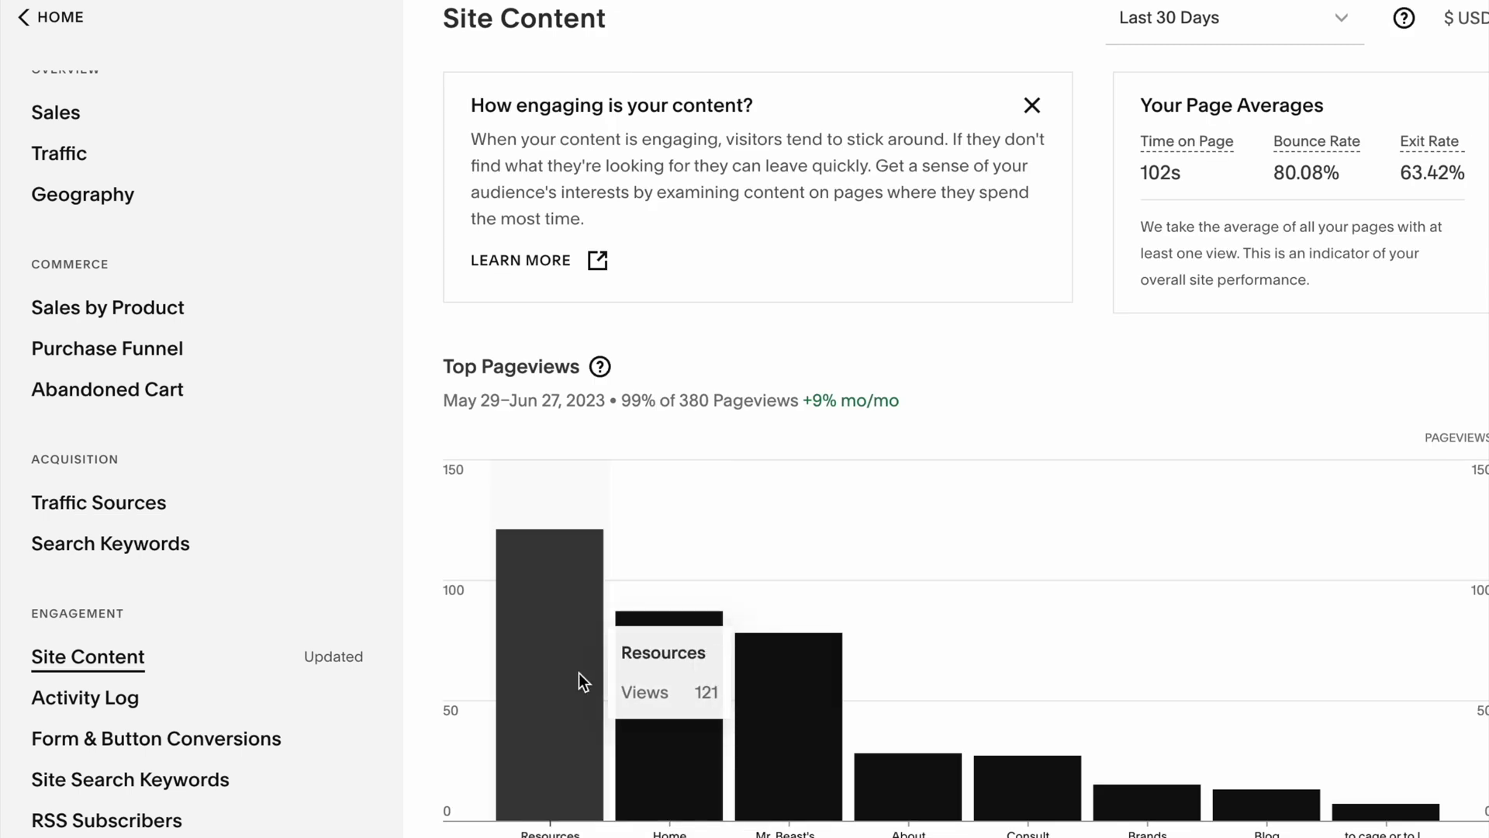
{"action": "scroll", "coordinate": [582, 677], "scroll_direction": "down", "scroll_amount": 3}
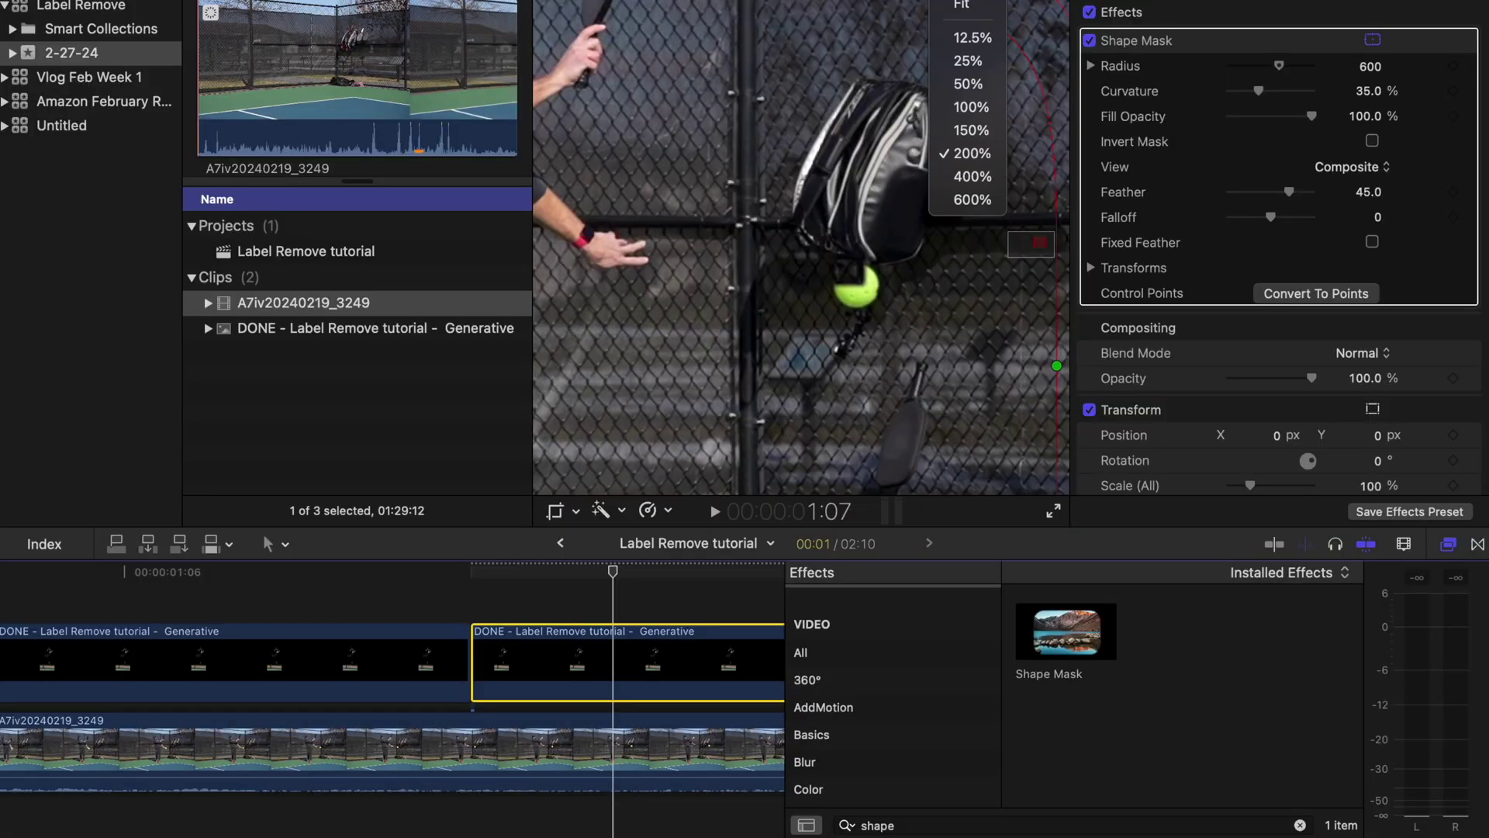
Zoom the viewer to 200% and pan toward the tennis ball
{"action": "left_click", "coordinate": [965, 6]}
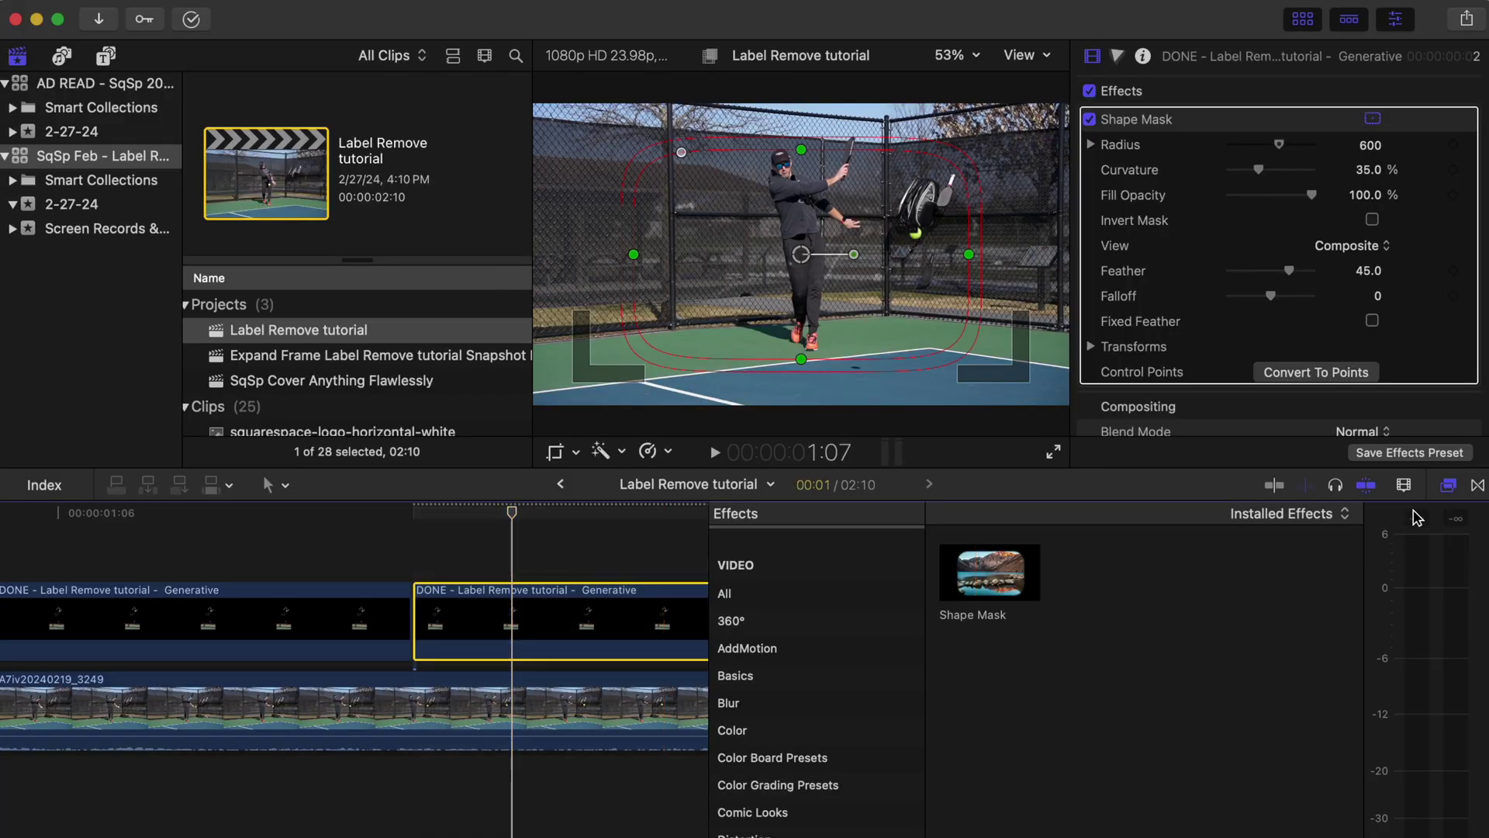
{"action": "left_click", "coordinate": [1450, 487]}
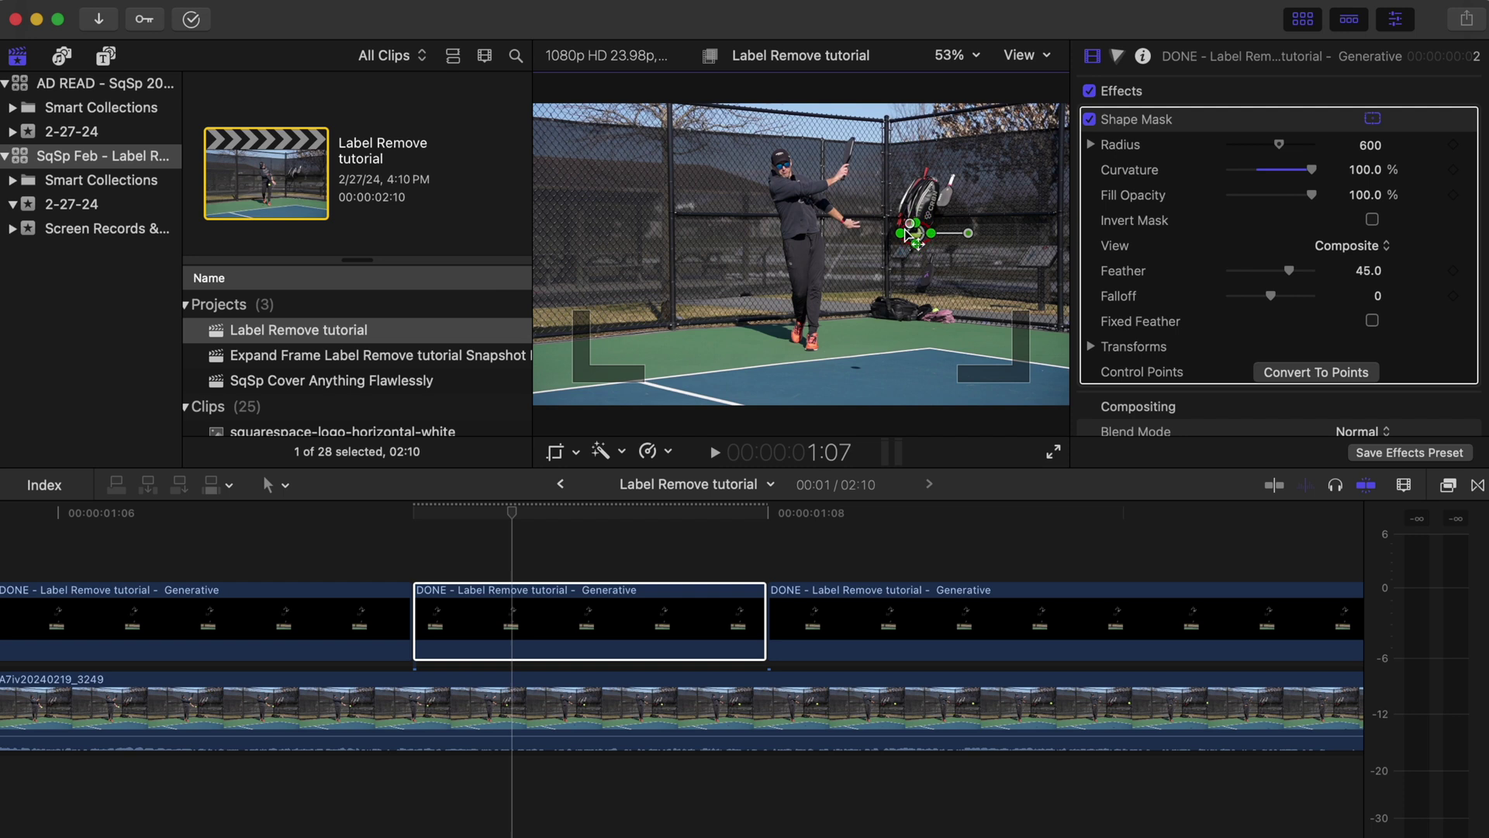
{"action": "left_click", "coordinate": [952, 62]}
{"action": "left_click", "coordinate": [979, 187]}
{"action": "left_click", "coordinate": [952, 55]}
{"action": "left_click", "coordinate": [981, 232]}
{"action": "left_click_drag", "start_coordinate": [1037, 258], "coordinate": [1045, 255]}
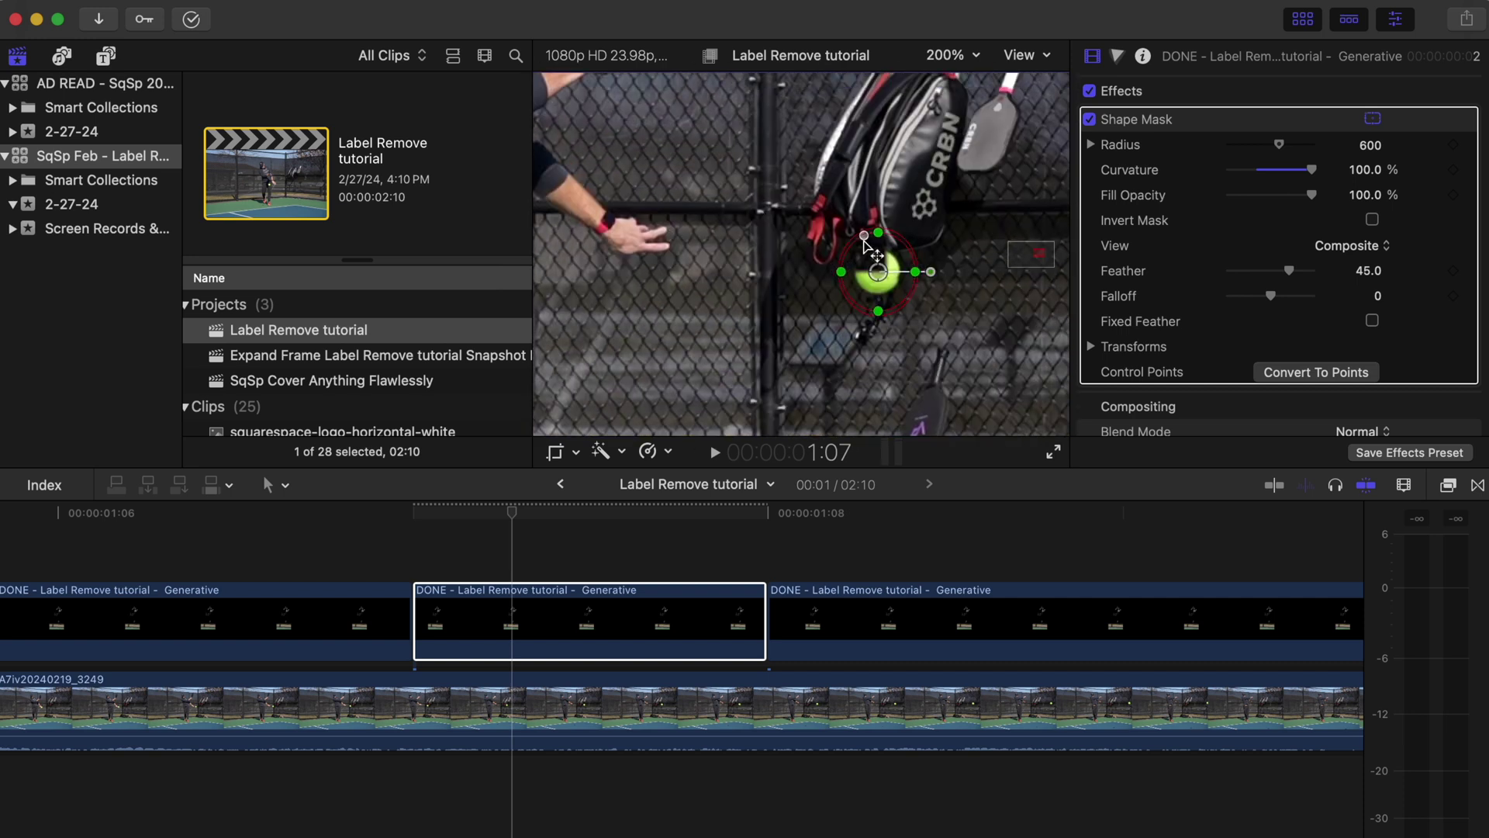
Shrink the Shape Mask to 5.96% around the ball, invert it, and fit the viewer back
{"action": "left_click", "coordinate": [1091, 347]}
{"action": "scroll", "coordinate": [1177, 335], "scroll_direction": "down", "scroll_amount": 3}
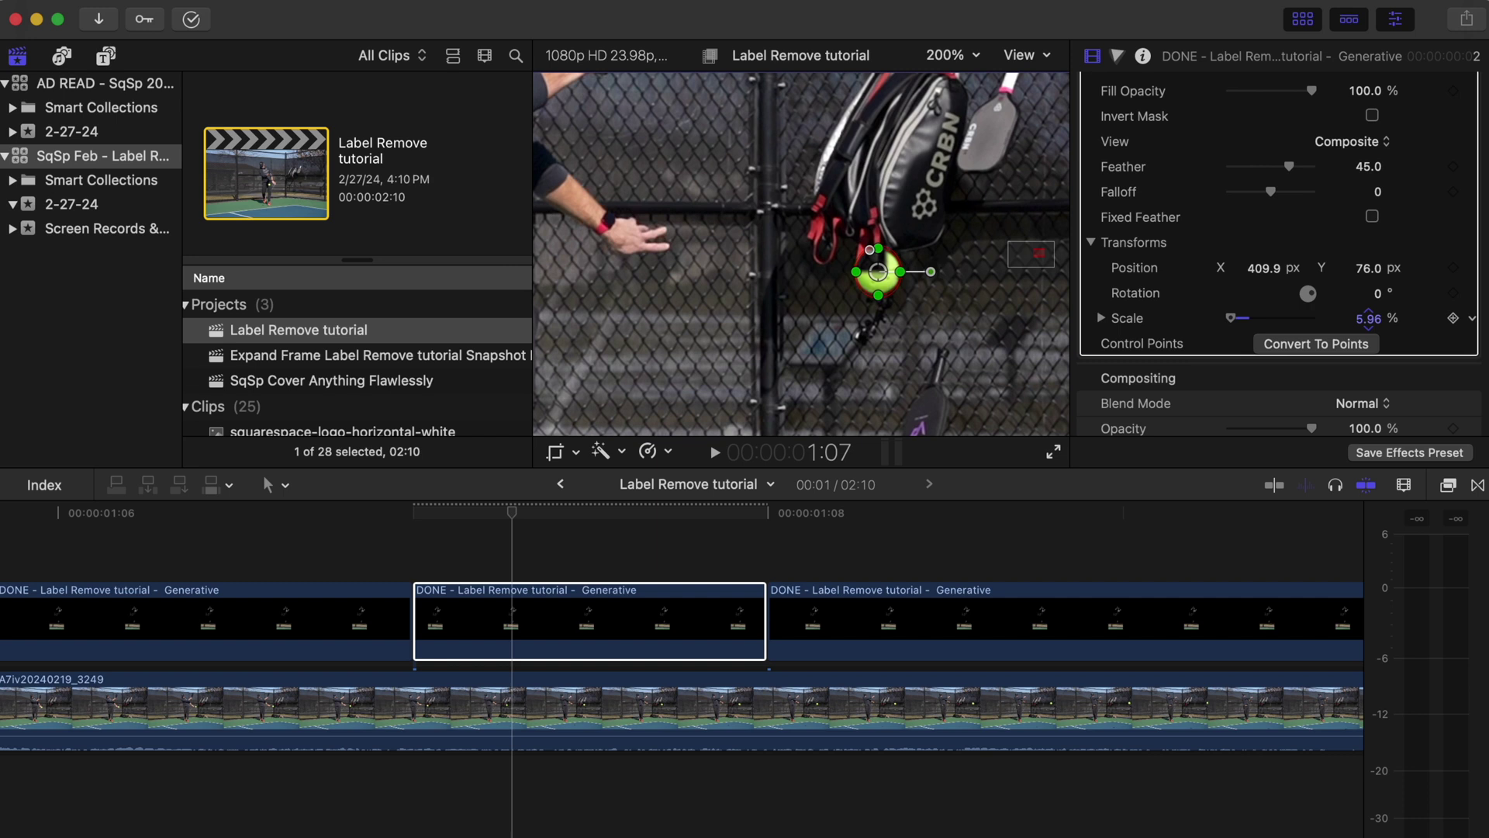
{"action": "scroll", "coordinate": [1319, 226], "scroll_direction": "up", "scroll_amount": 3}
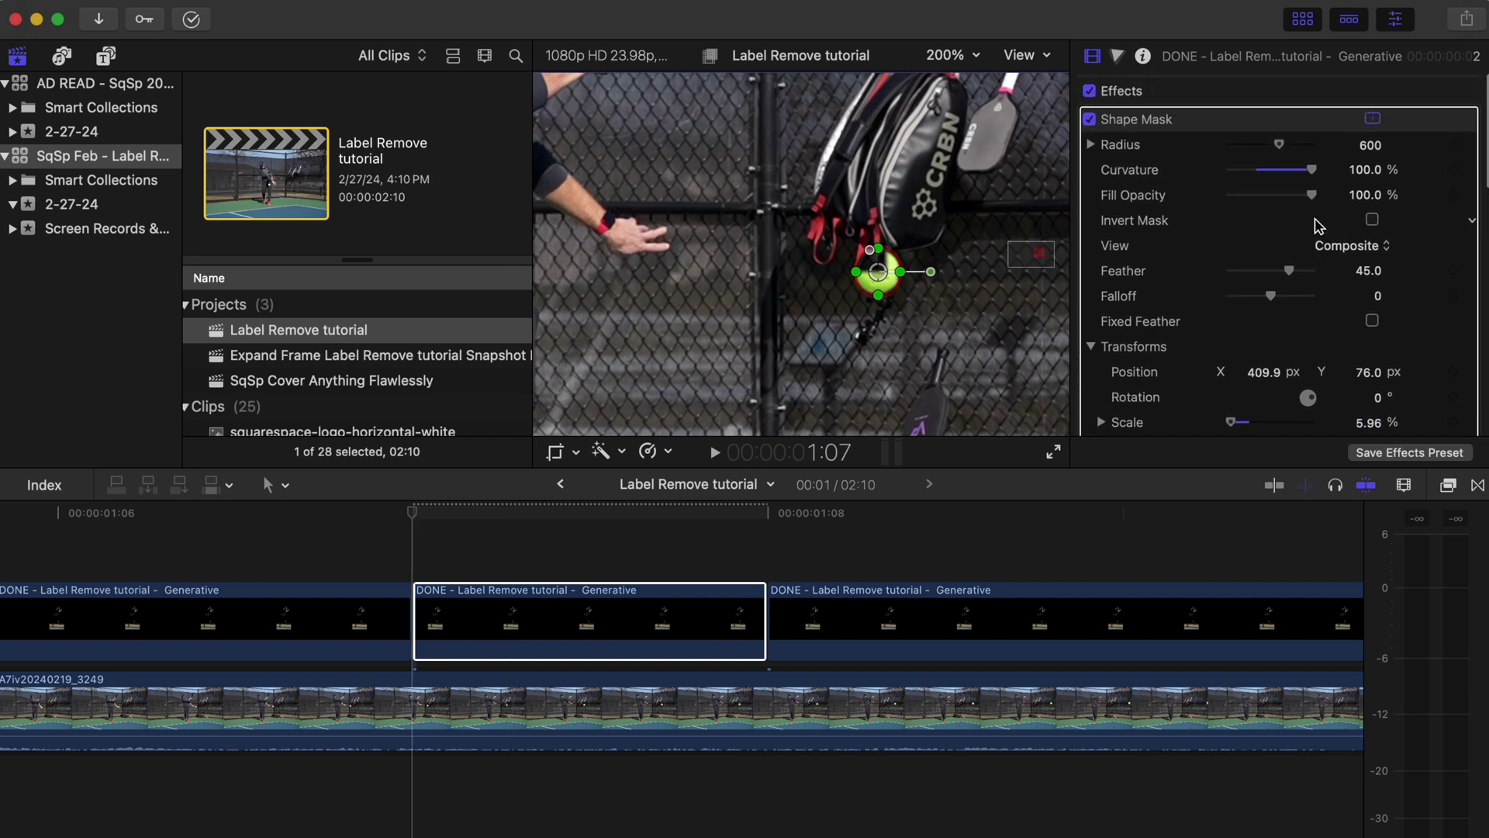
{"action": "left_click", "coordinate": [953, 58]}
{"action": "left_click", "coordinate": [962, 82]}
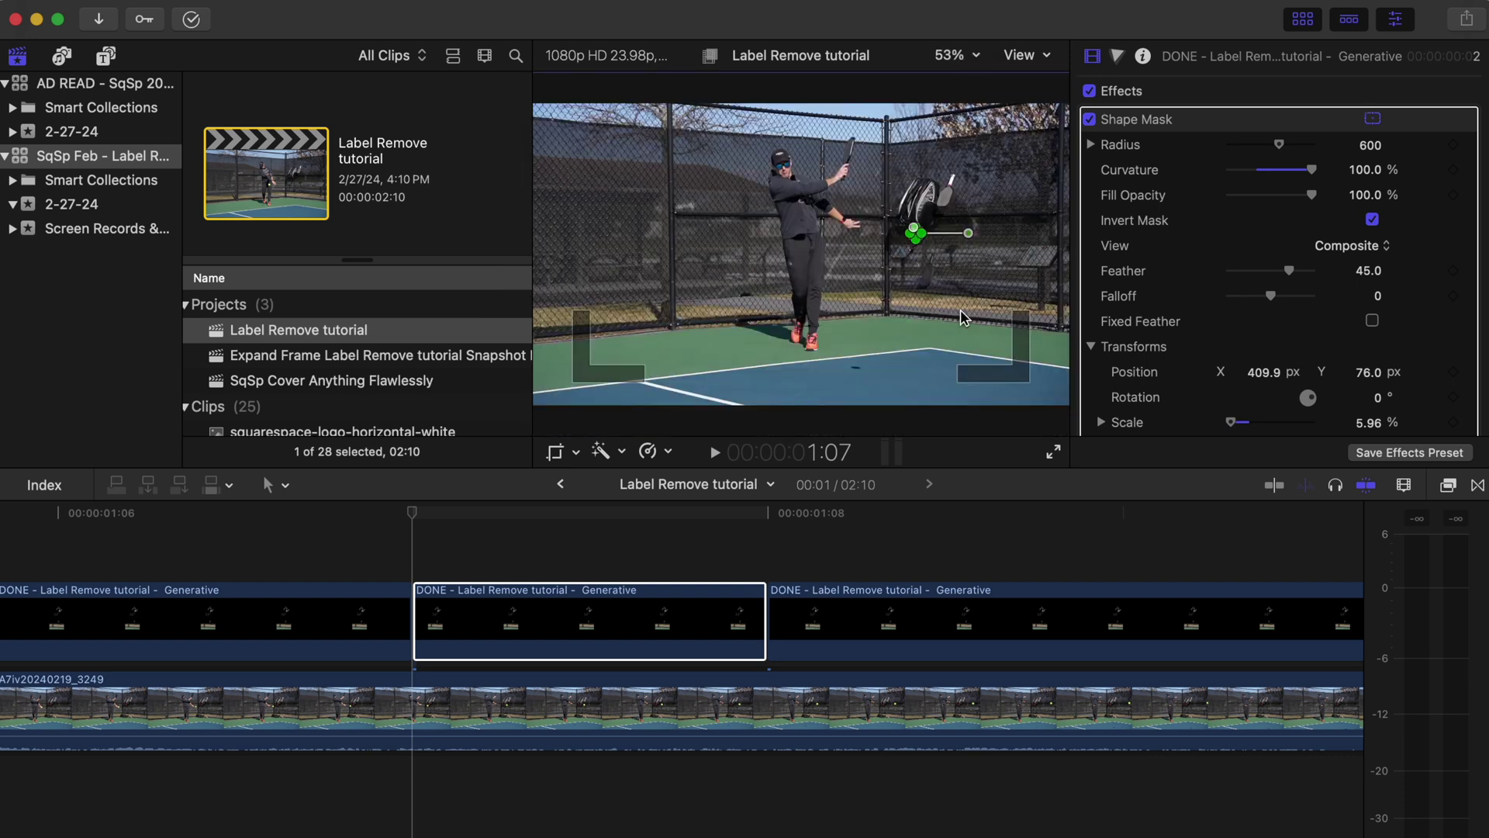
{"action": "left_click", "coordinate": [538, 721]}
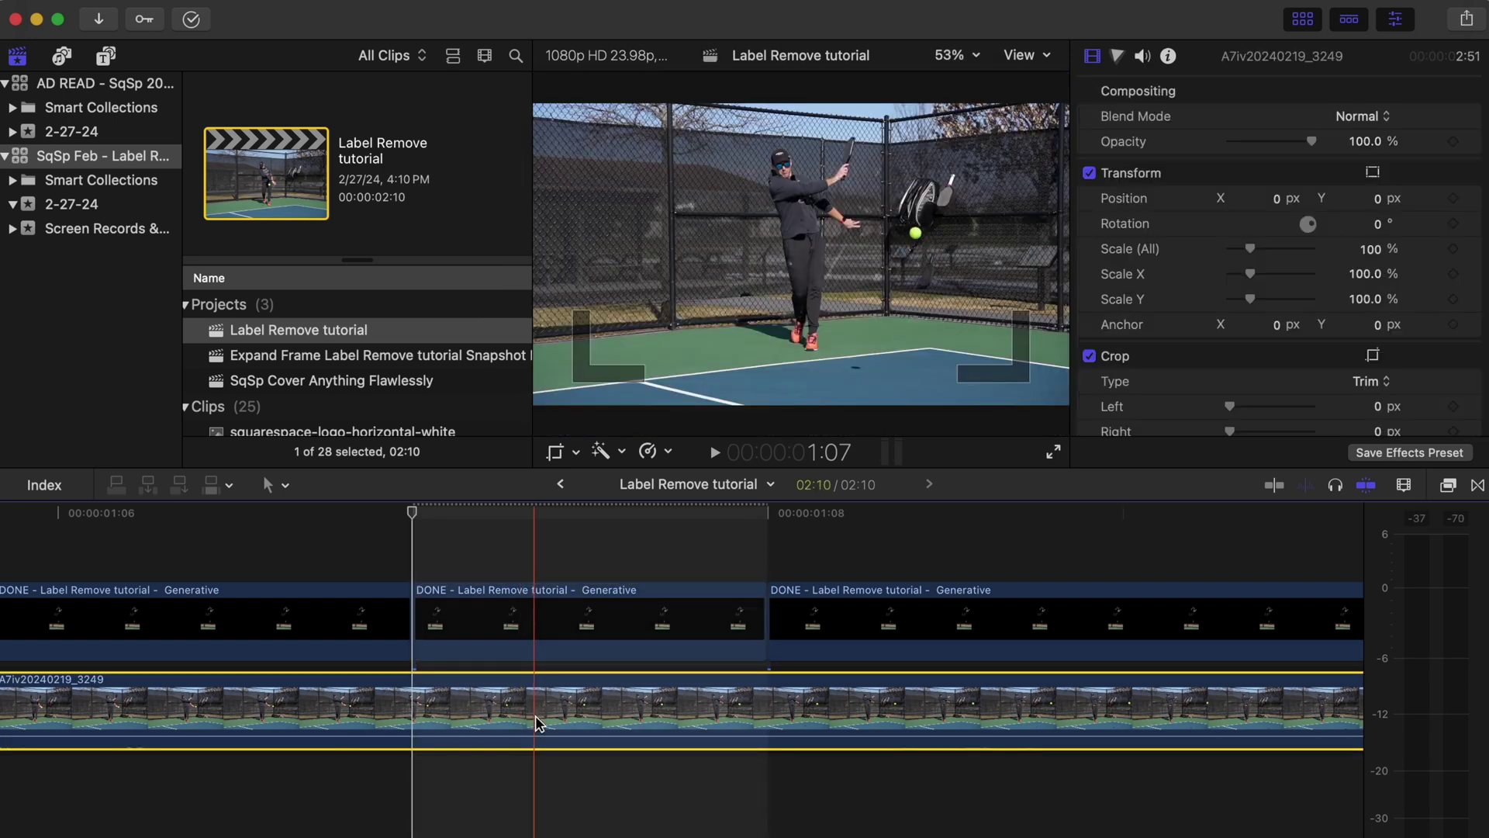
Nest the Generative overlay and A7iv20240219_3249 clip into a compound clip with the default name
{"action": "key", "text": "Left"}
{"action": "key", "text": "Right"}
{"action": "key", "text": "Right"}
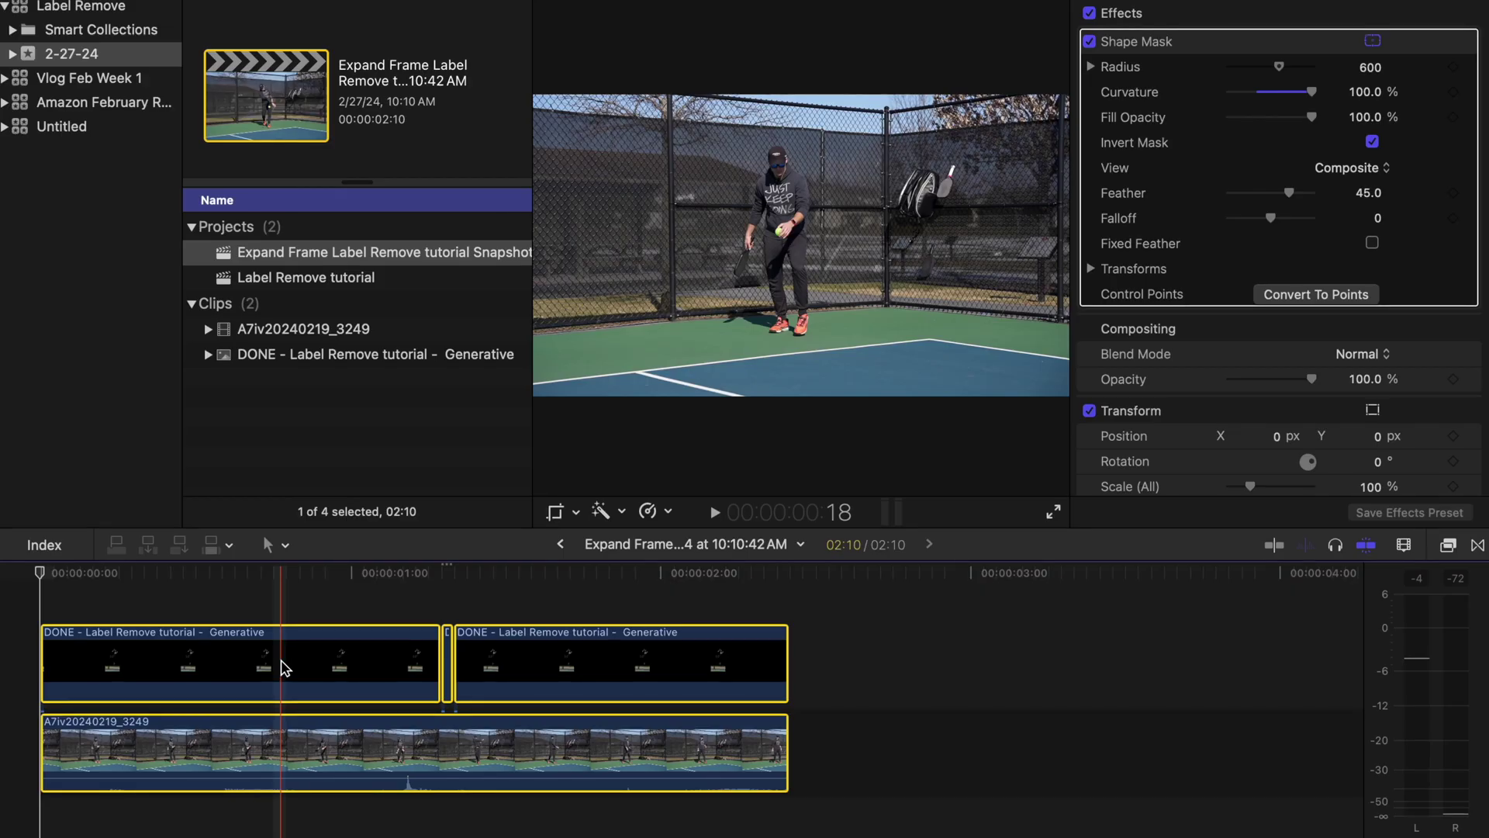
{"action": "right_click", "coordinate": [284, 668]}
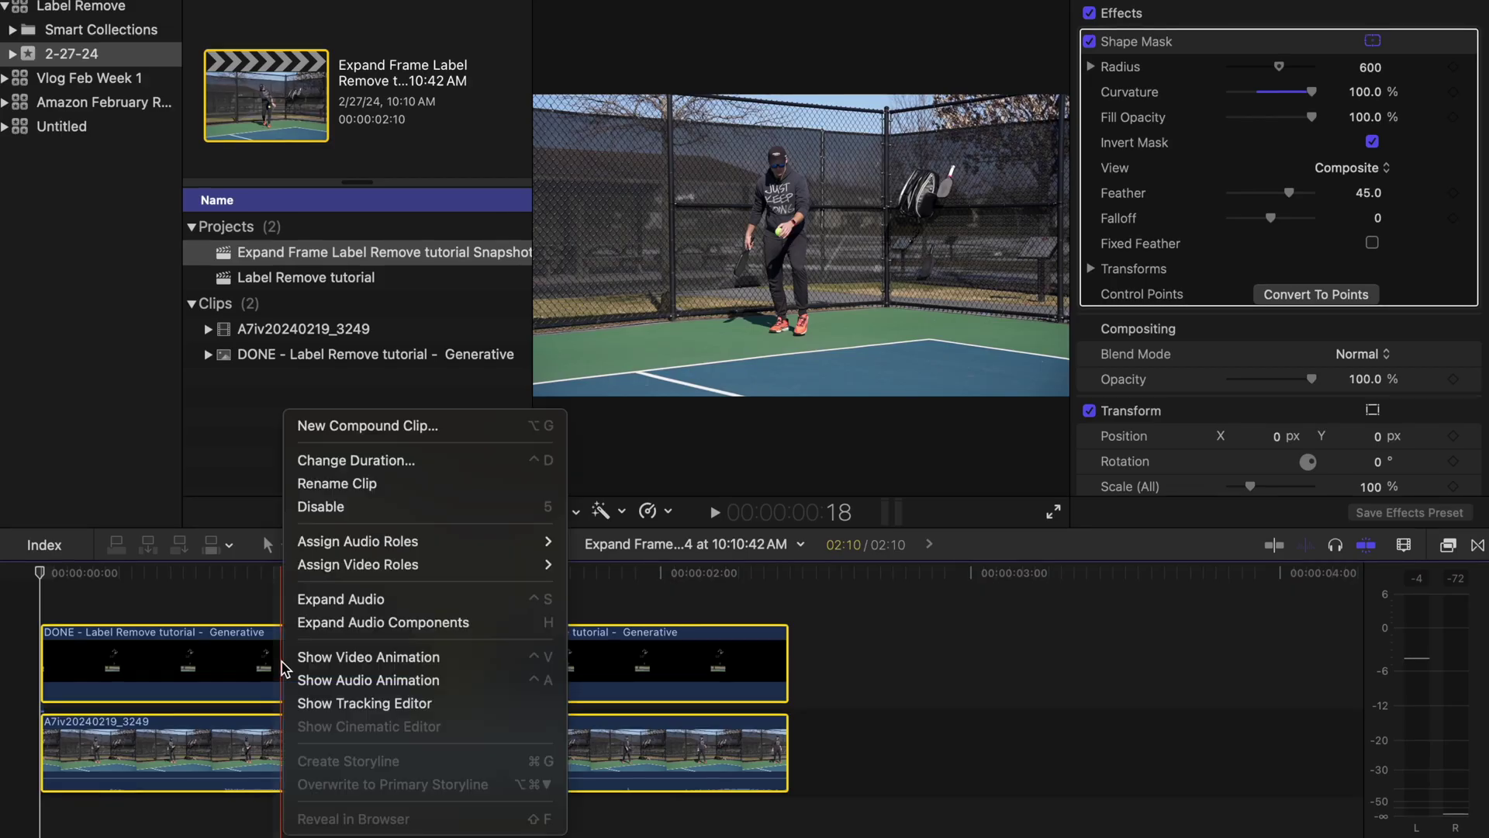
{"action": "left_click", "coordinate": [394, 425]}
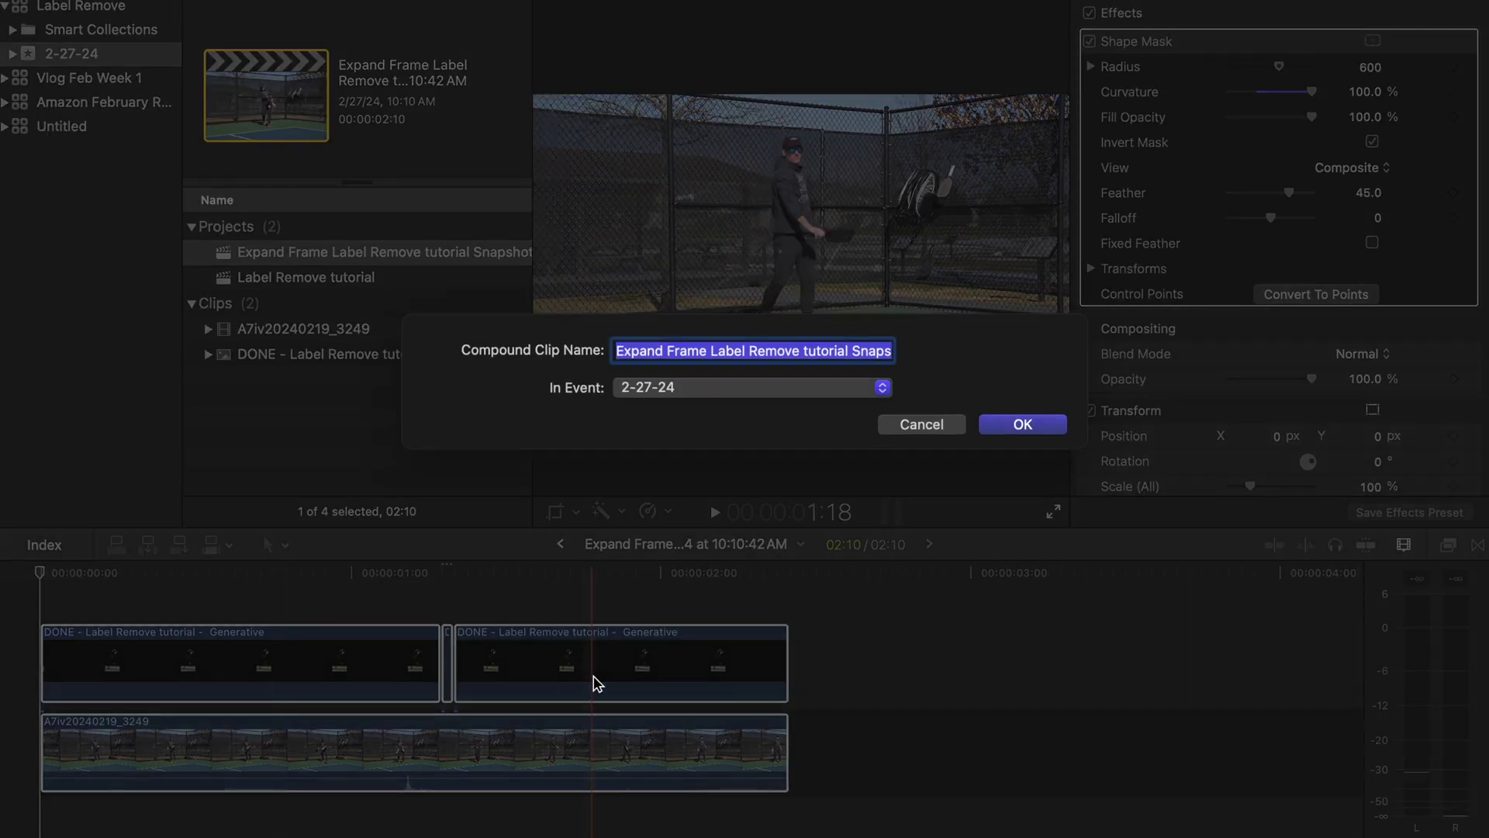
{"action": "left_click", "coordinate": [1034, 427]}
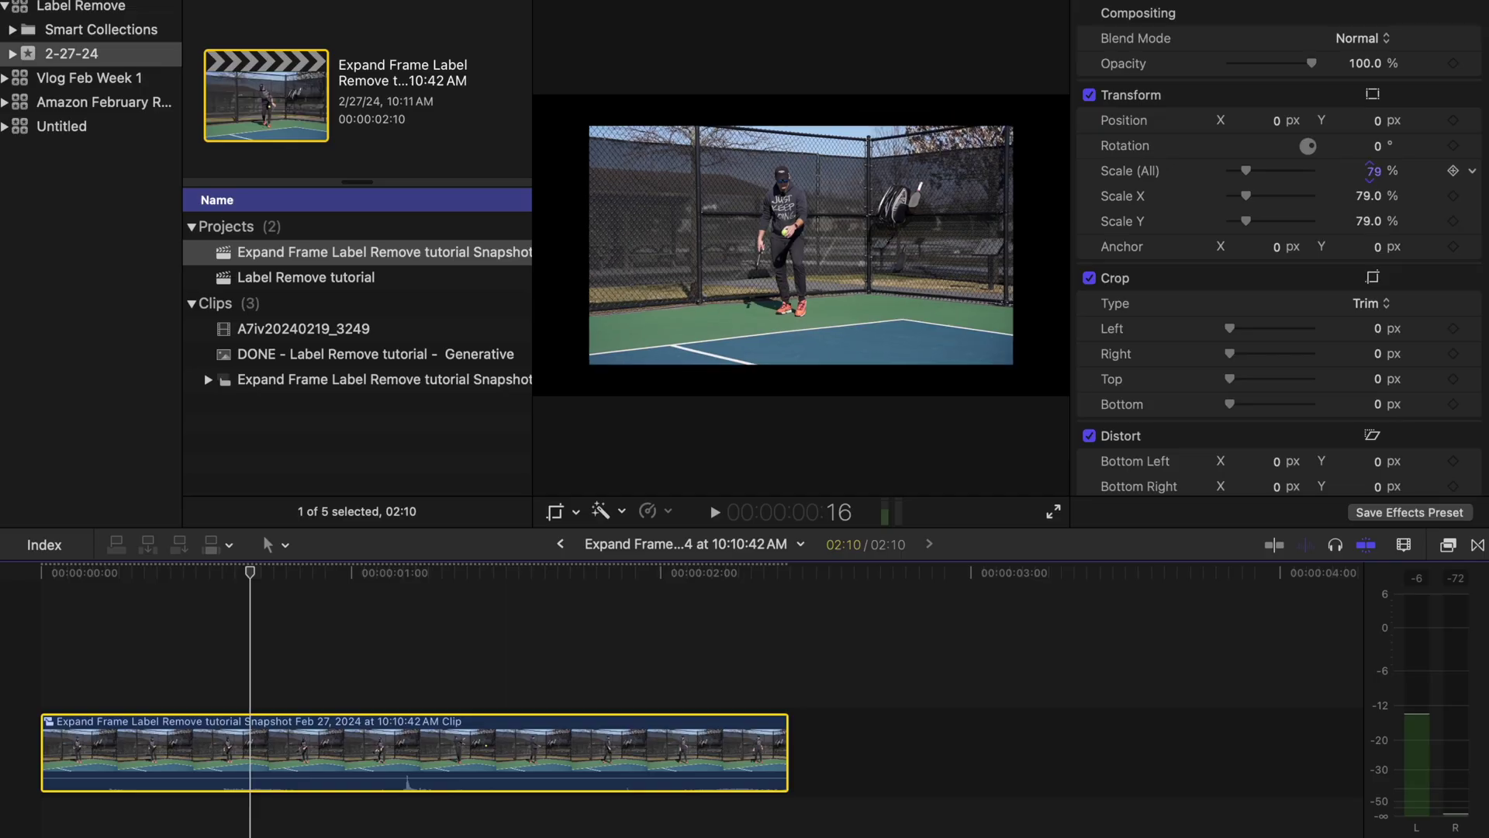
{"action": "left_click_drag", "start_coordinate": [1374, 171], "coordinate": [1373, 187]}
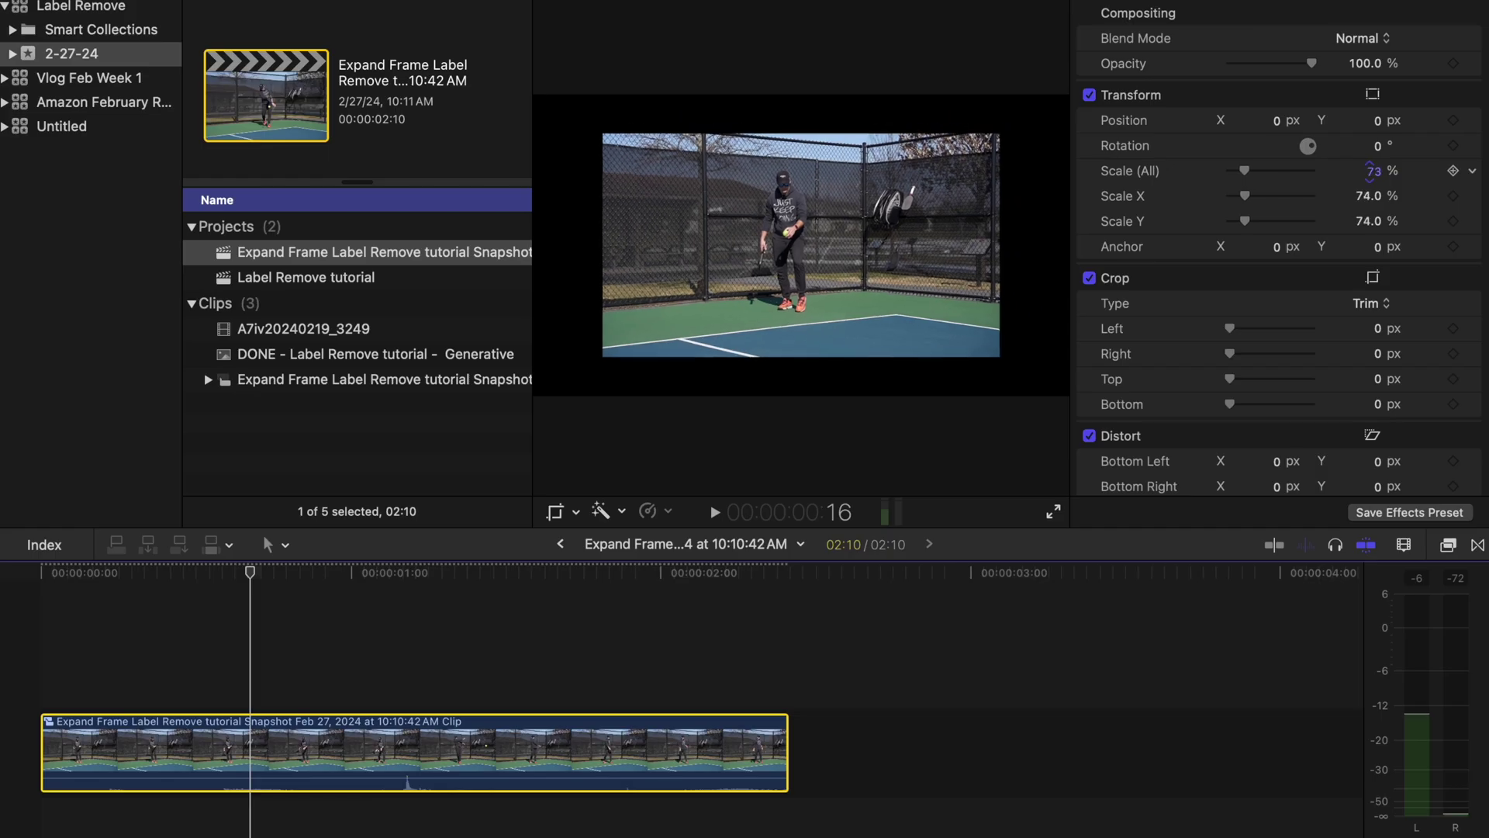
Scale the compound clip to 62% and choose Save Current Frame from the Share menu
{"action": "left_click_drag", "start_coordinate": [1373, 170], "coordinate": [1375, 174]}
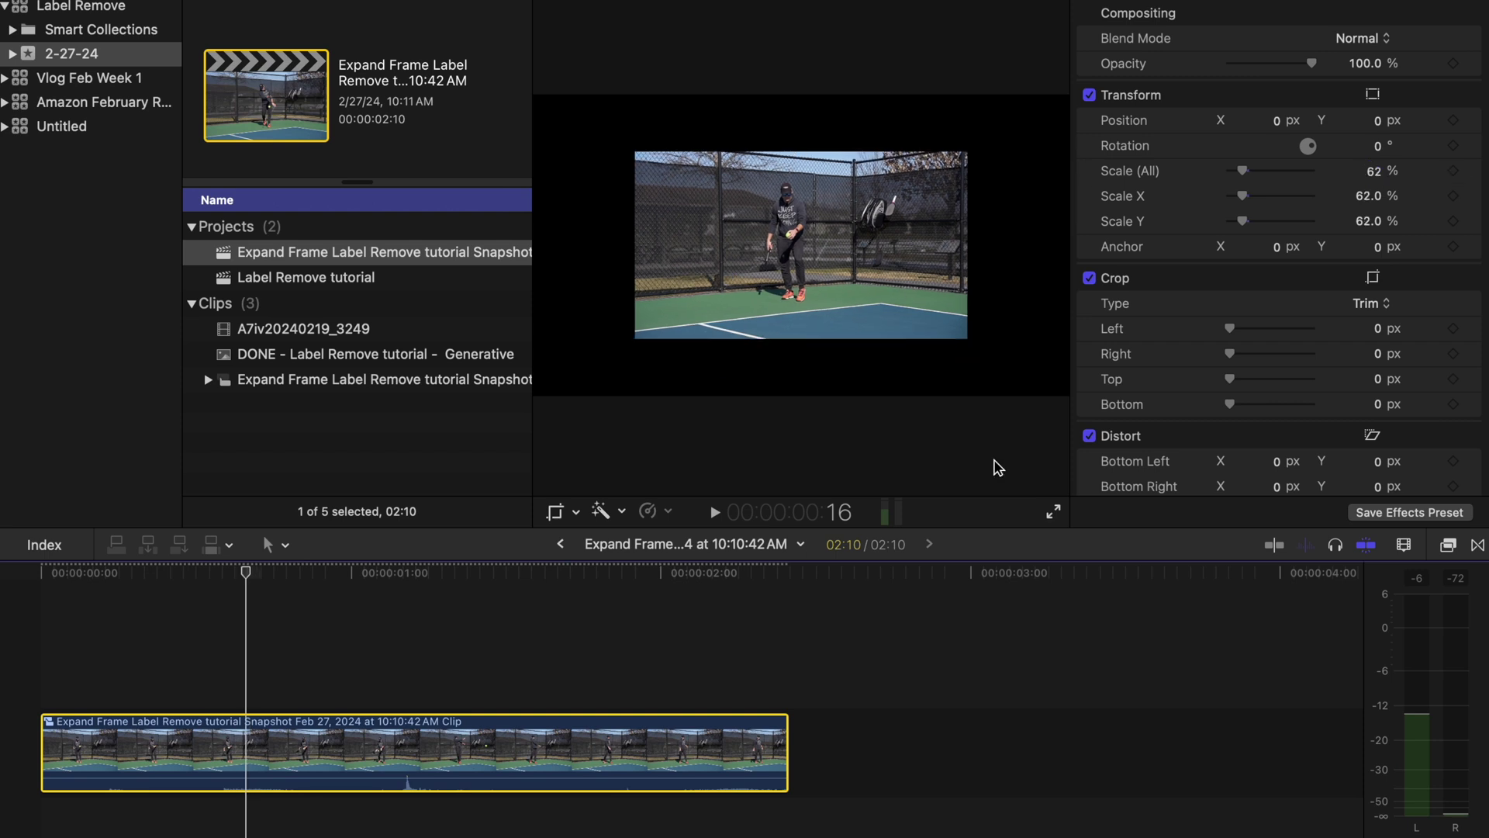
{"action": "left_click", "coordinate": [1451, 1]}
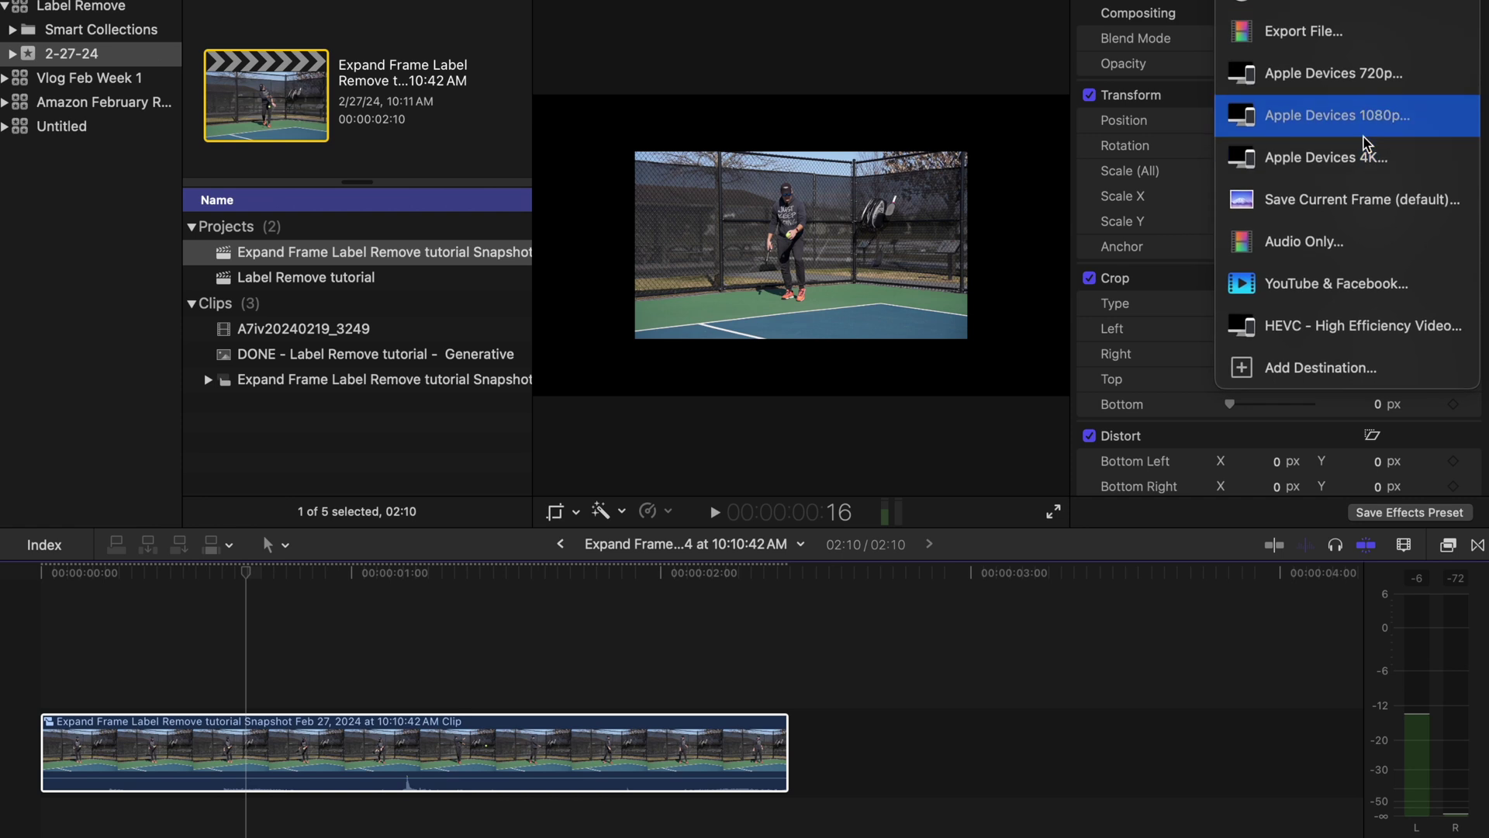
{"action": "key", "text": "Return"}
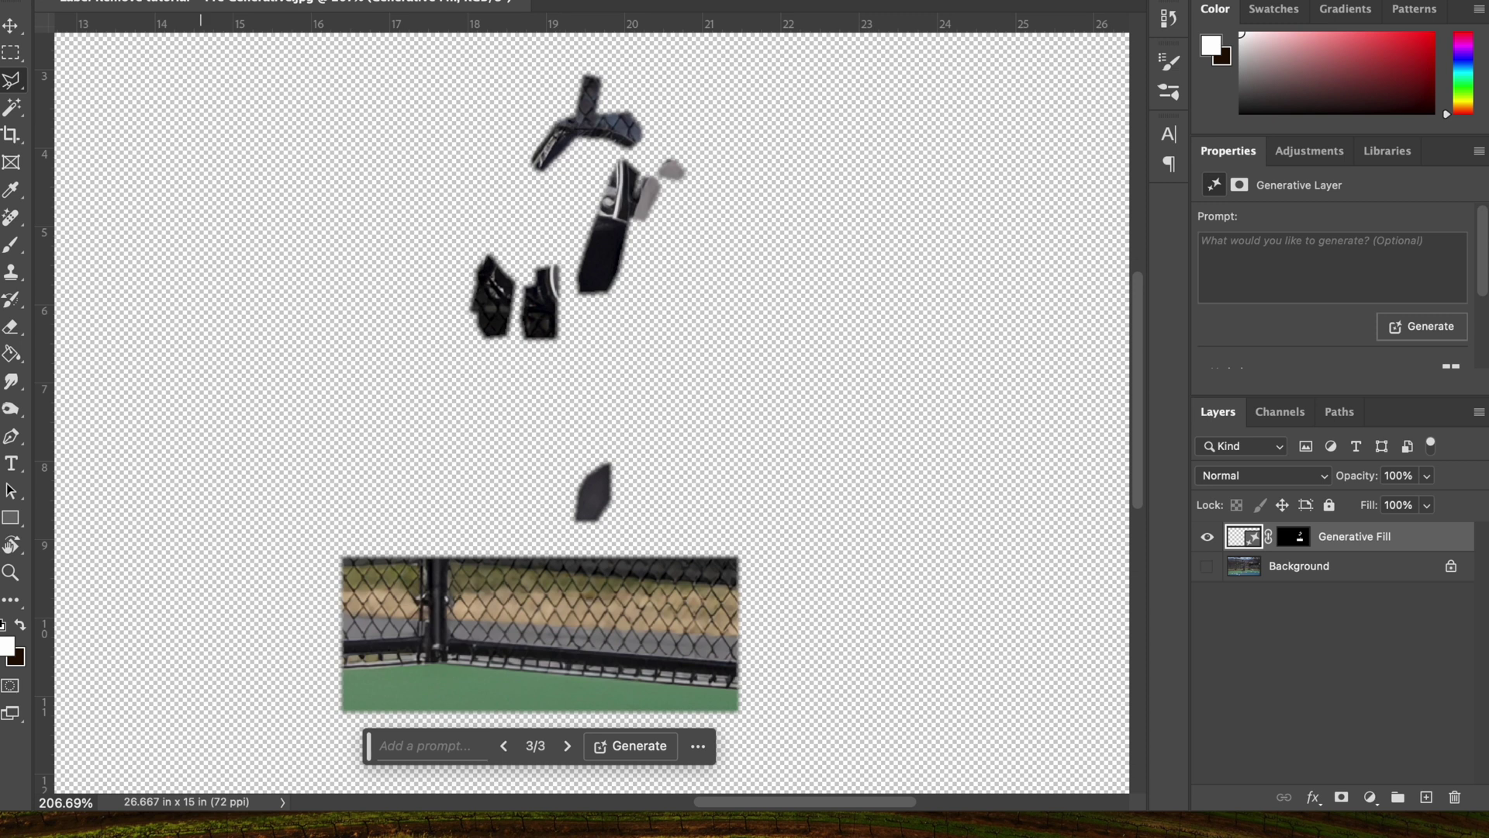
Open the exported frame and delete its black border, leaving a transparent surround
{"action": "left_click", "coordinate": [174, 0]}
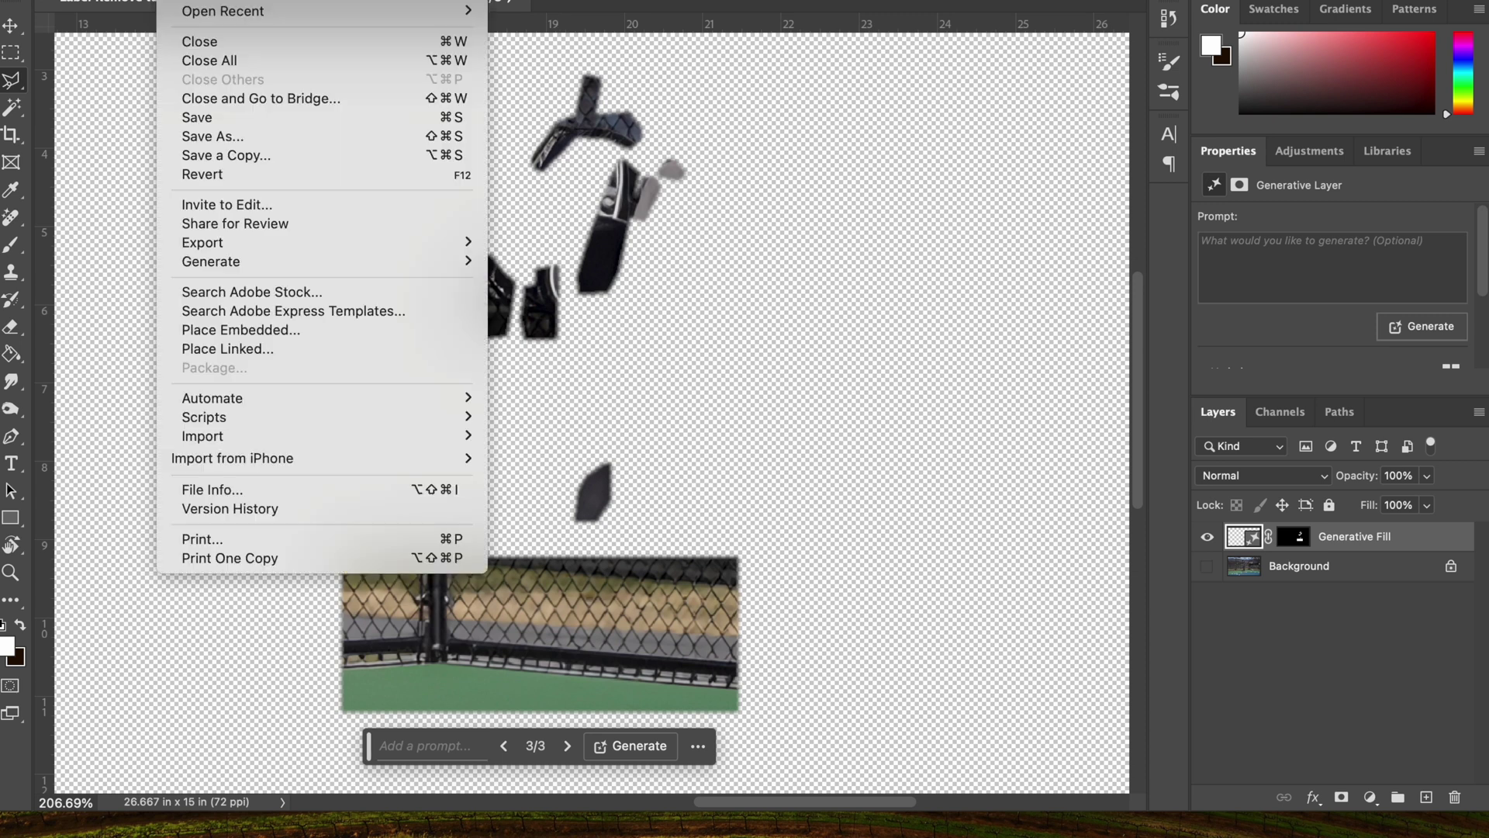
{"action": "left_click", "coordinate": [202, 0]}
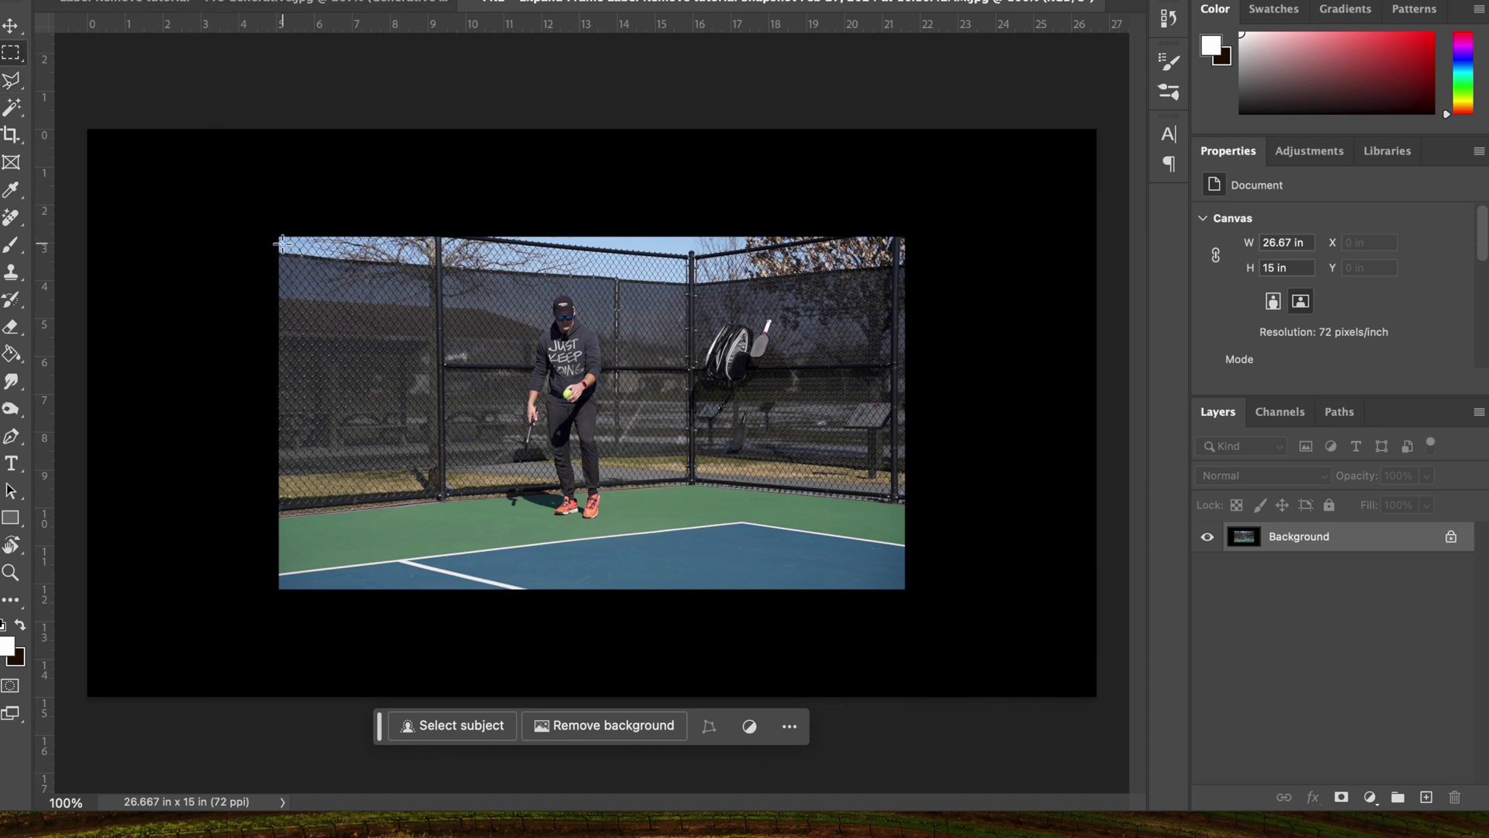
{"action": "left_click_drag", "start_coordinate": [280, 237], "coordinate": [905, 588]}
{"action": "left_click", "coordinate": [569, 608]}
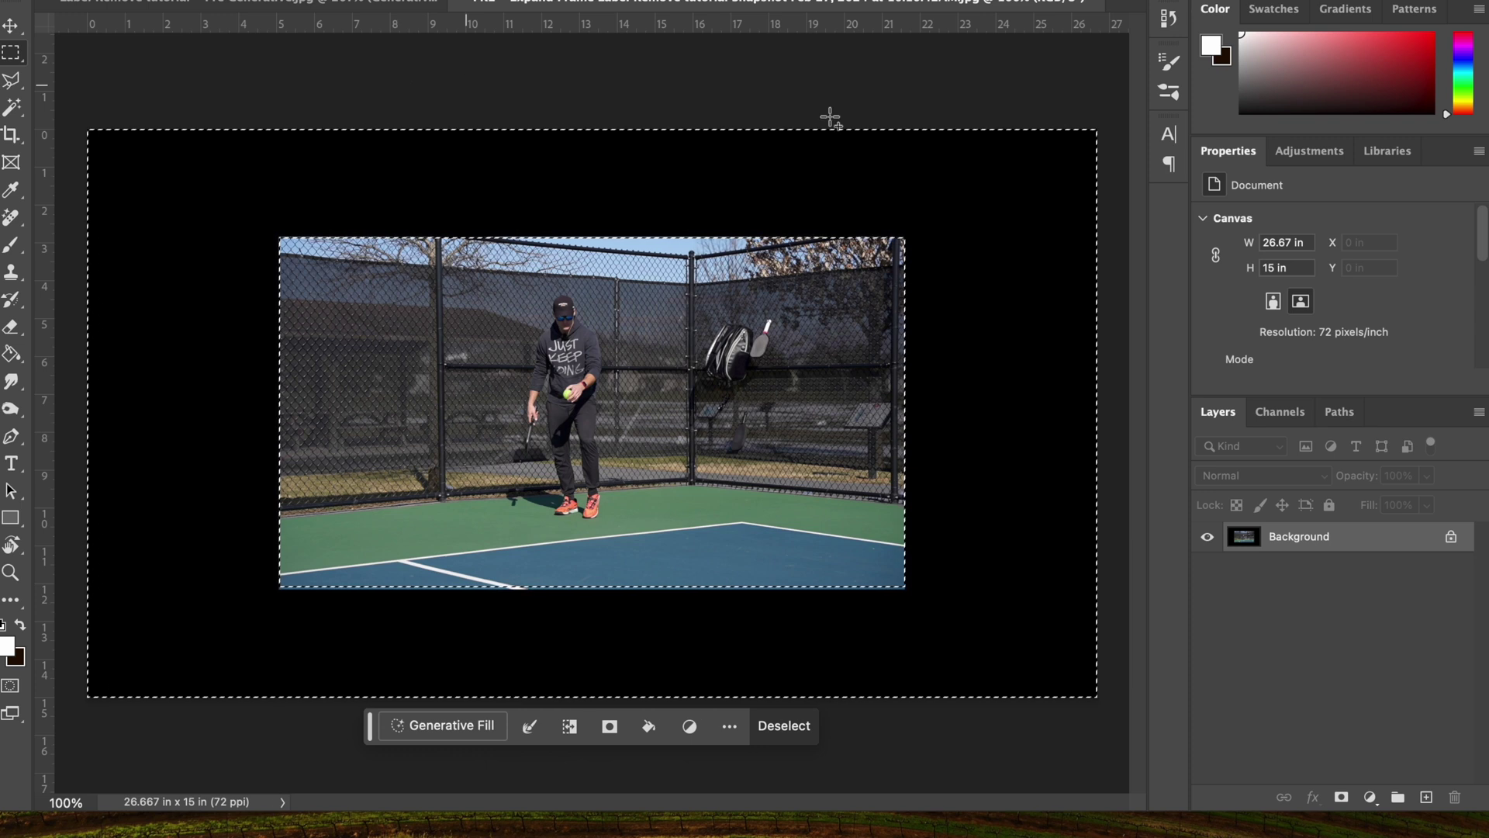
{"action": "left_click", "coordinate": [1451, 537]}
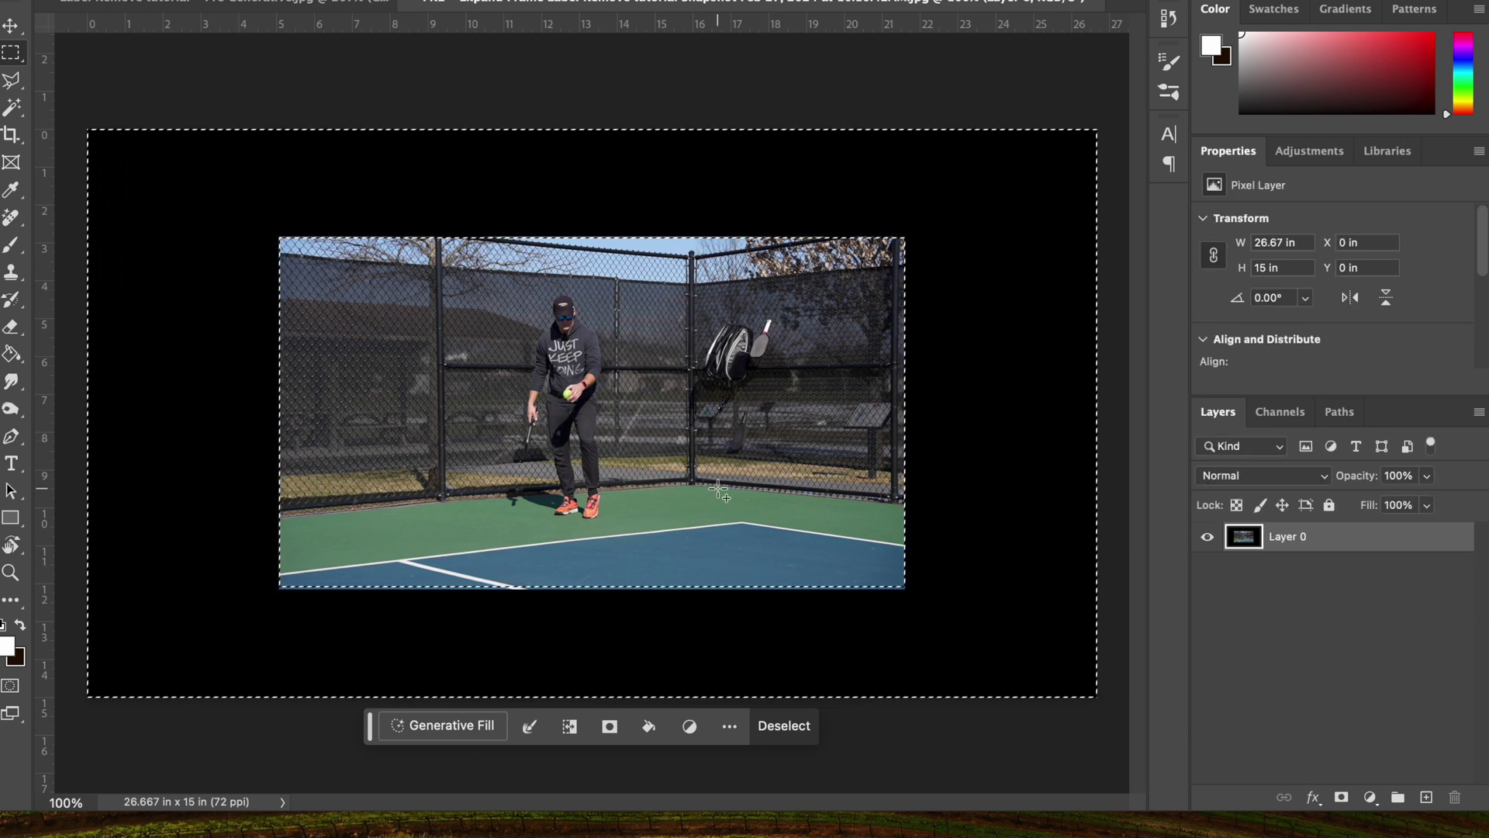
{"action": "key", "text": "BackSpace"}
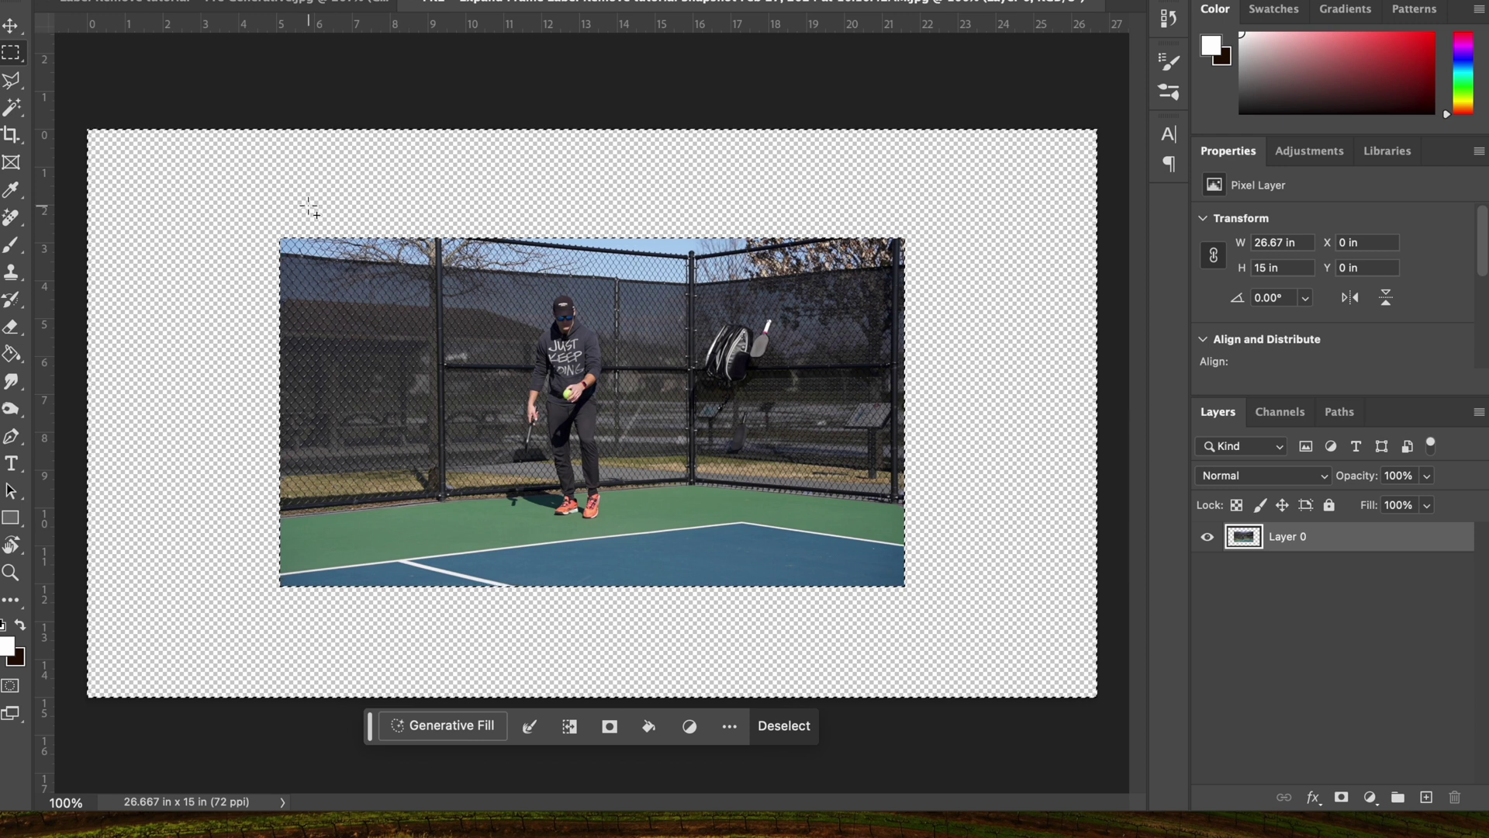
Generative Fill the transparent border with fence, trees and court, generating extra variations
{"action": "left_click", "coordinate": [456, 730]}
{"action": "left_click", "coordinate": [824, 734]}
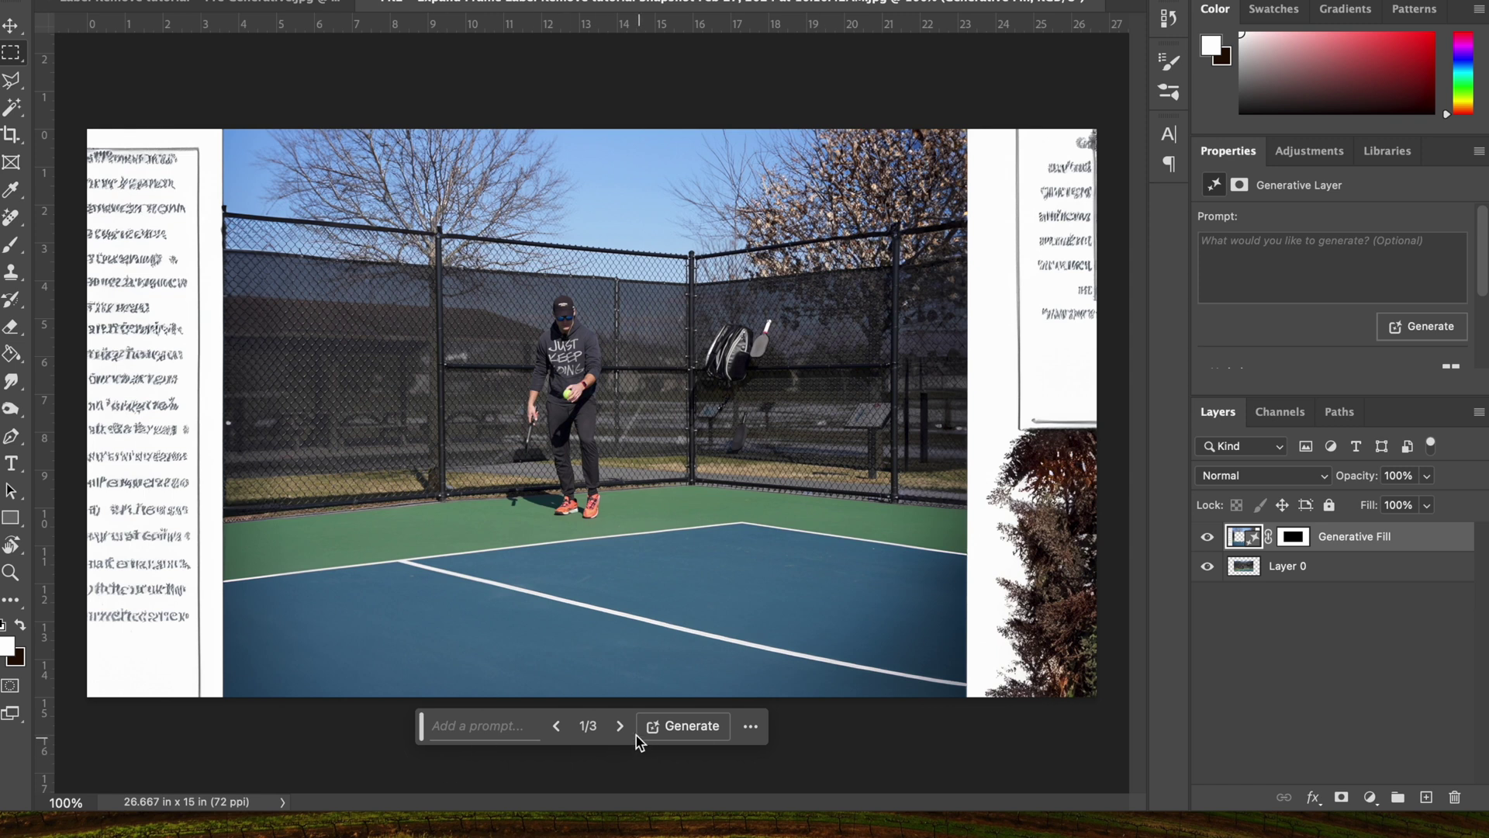
{"action": "left_click", "coordinate": [644, 729]}
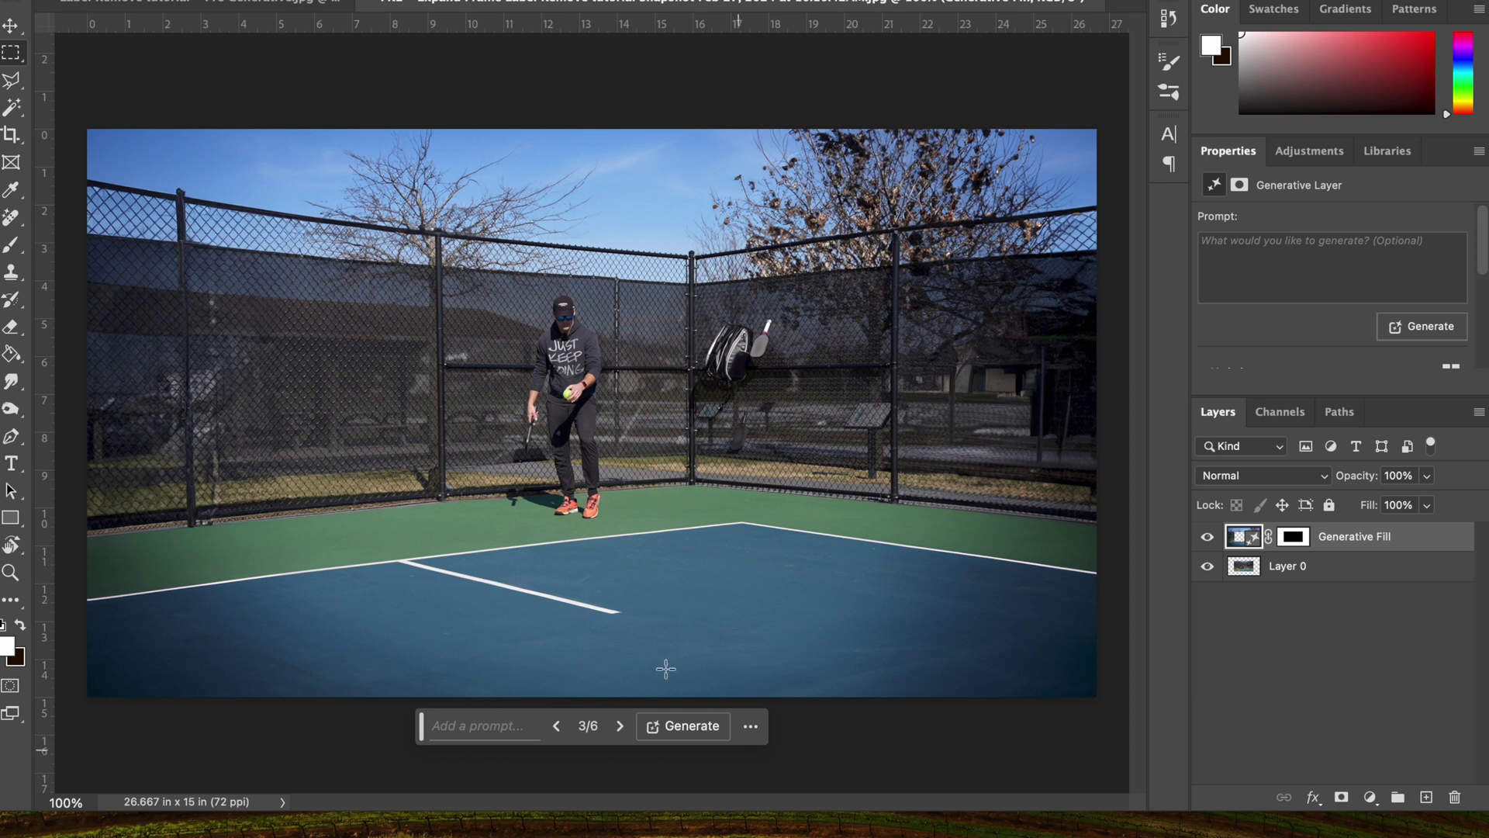
{"action": "left_click", "coordinate": [178, 0]}
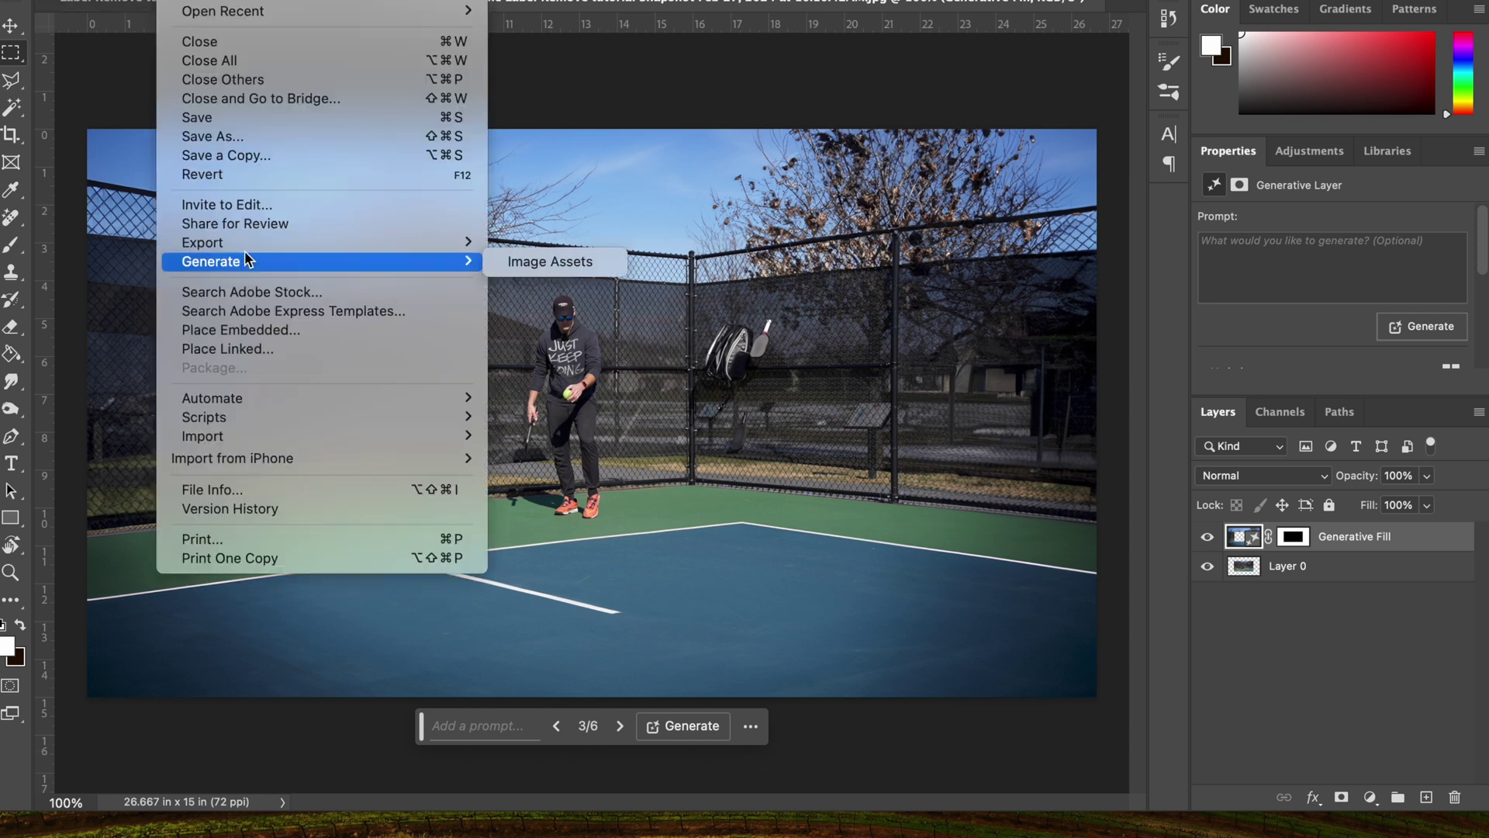
Export the expanded image via Export As, keeping PNG format at 1920 × 1080
{"action": "mouse_move", "coordinate": [259, 245]}
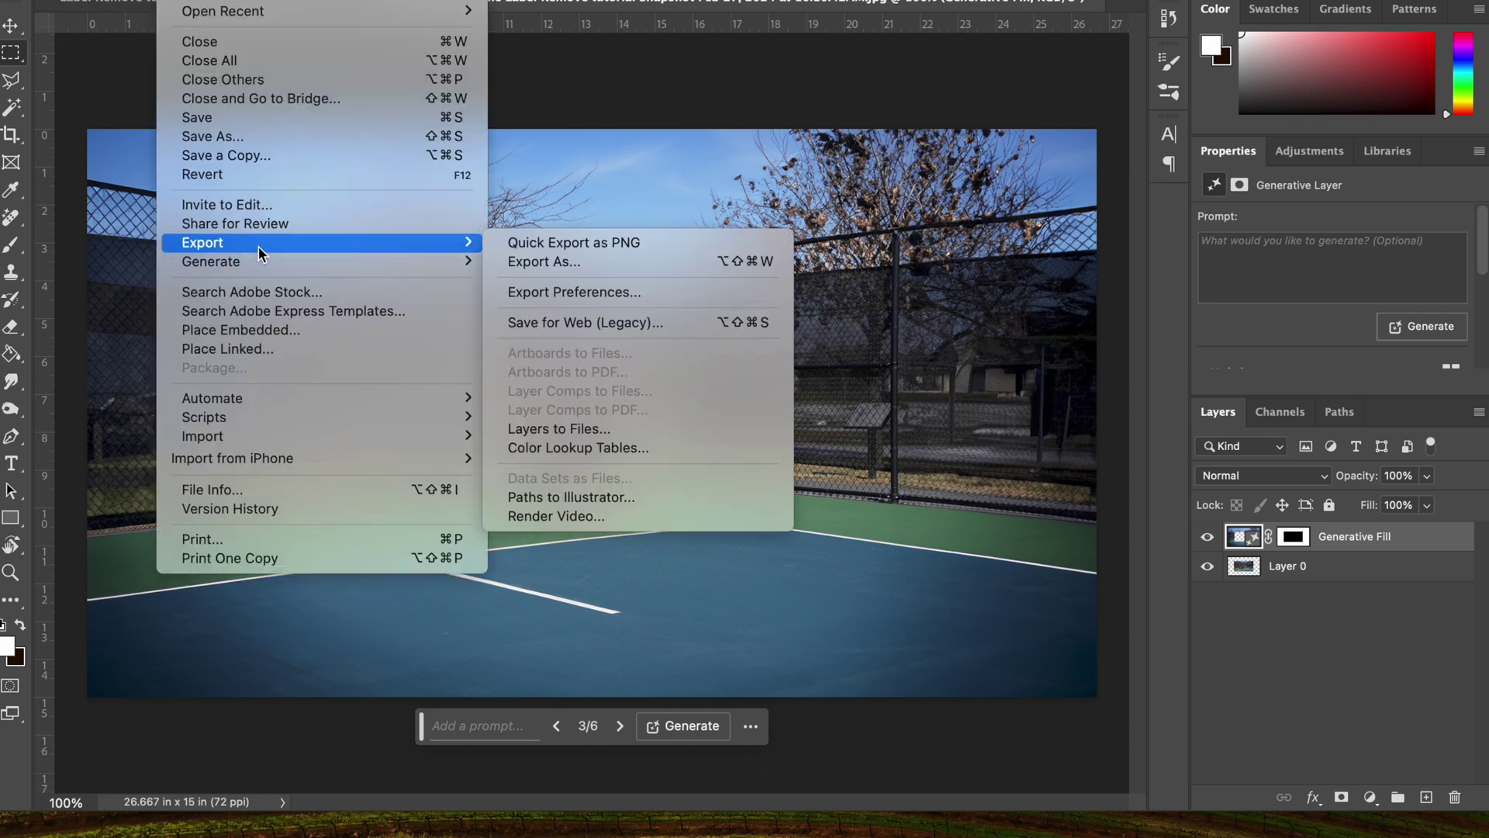
{"action": "left_click", "coordinate": [626, 261]}
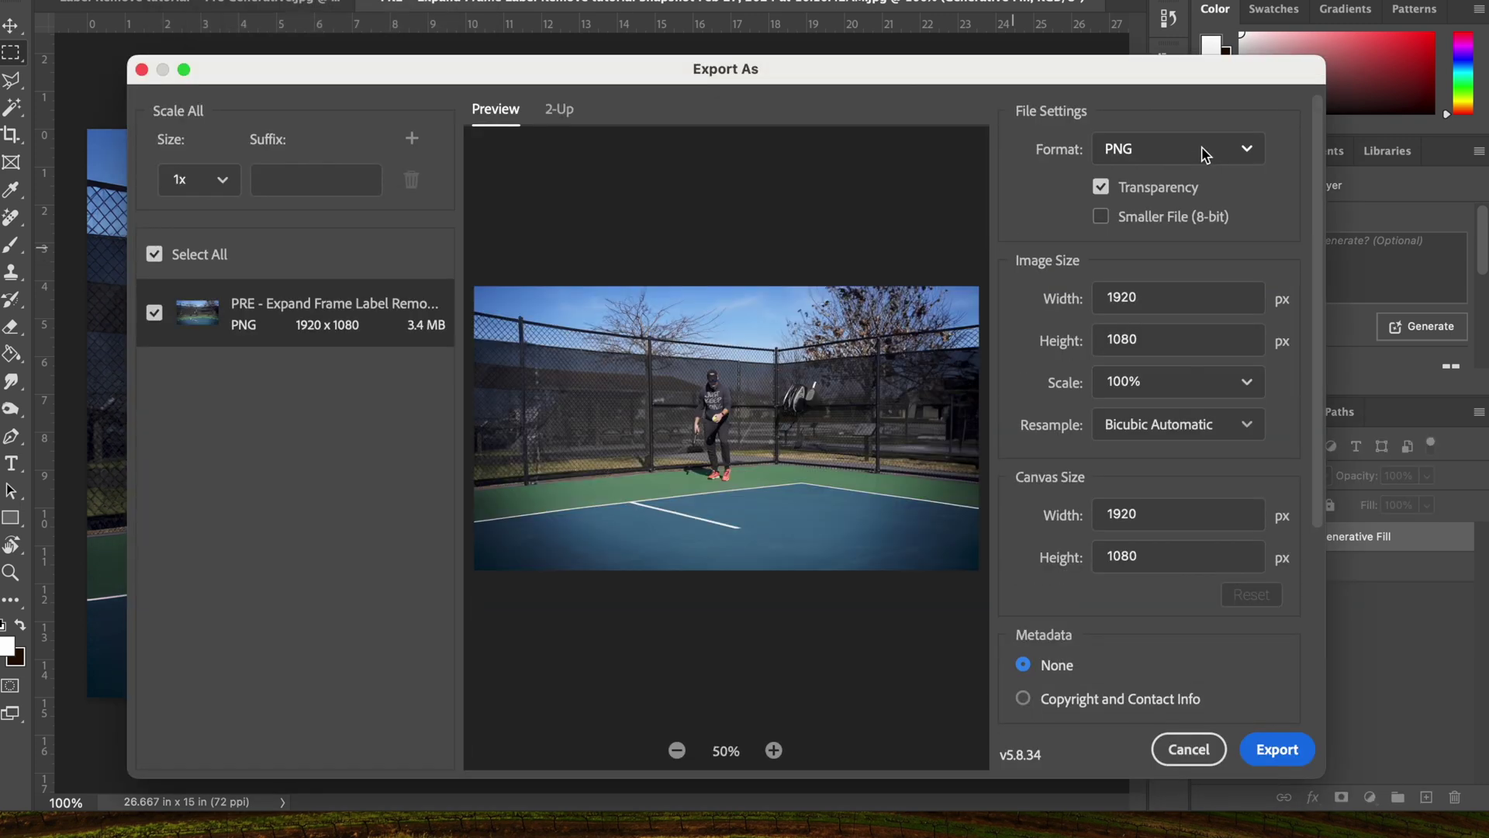
{"action": "left_click", "coordinate": [1205, 153]}
{"action": "key", "text": "Escape"}
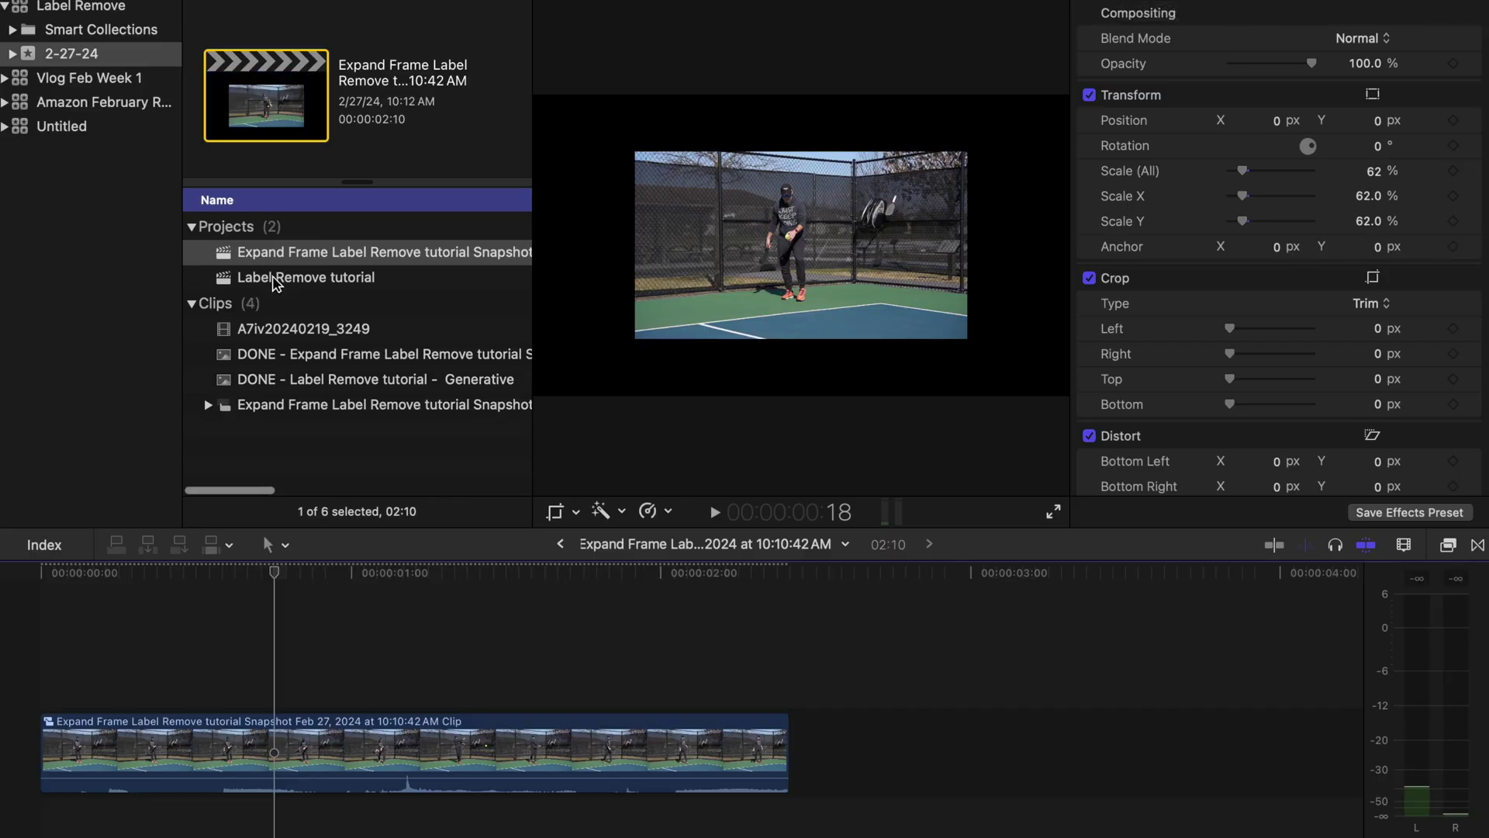
Place the 'DONE - Expand Frame Label Remove tutorial' image under the main clip, trimmed to its end
{"action": "left_click_drag", "start_coordinate": [376, 365], "coordinate": [46, 828]}
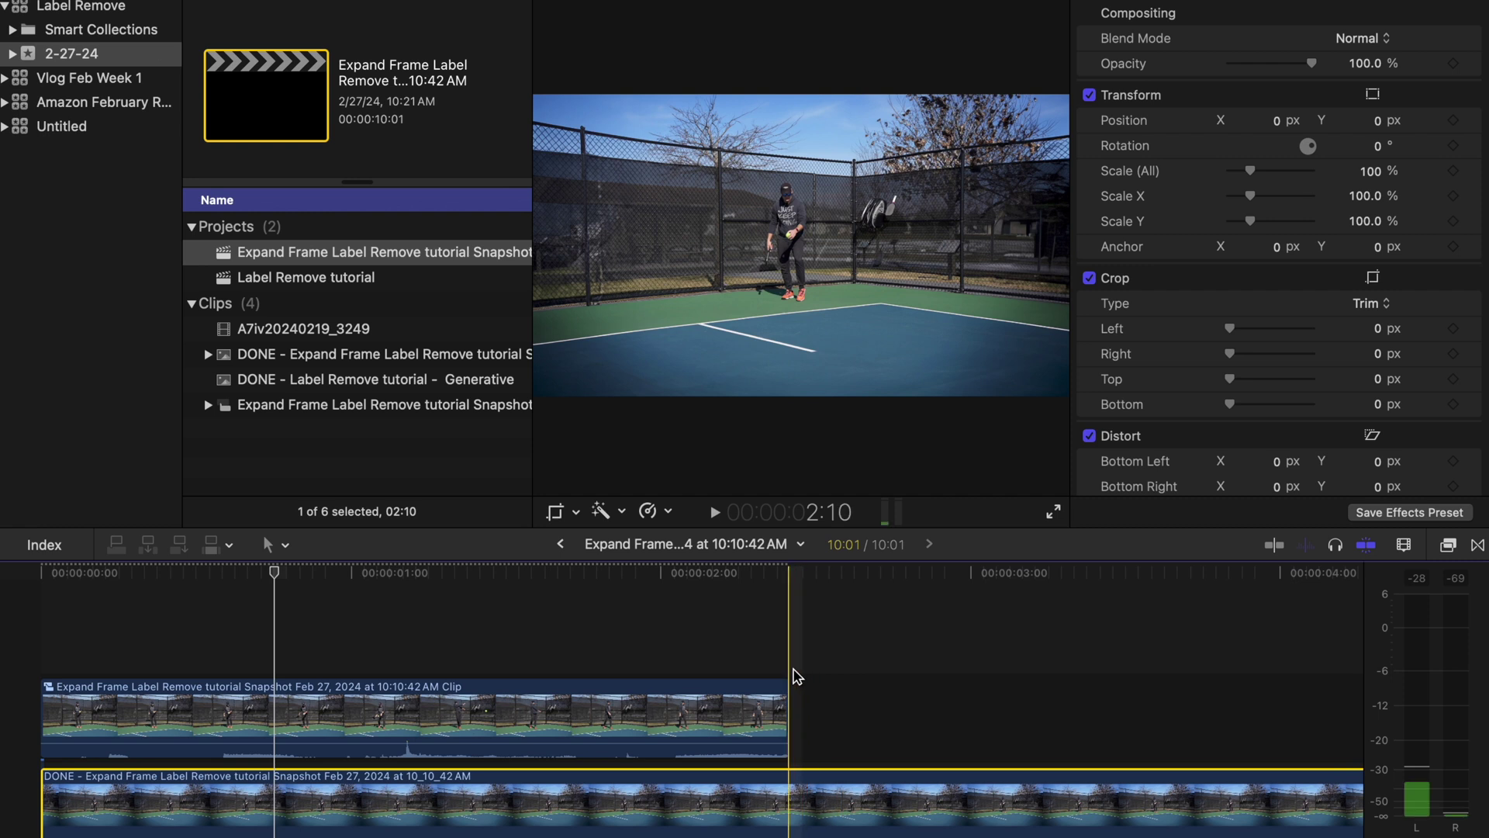
{"action": "key", "text": "alt+]"}
{"action": "left_click", "coordinate": [479, 599]}
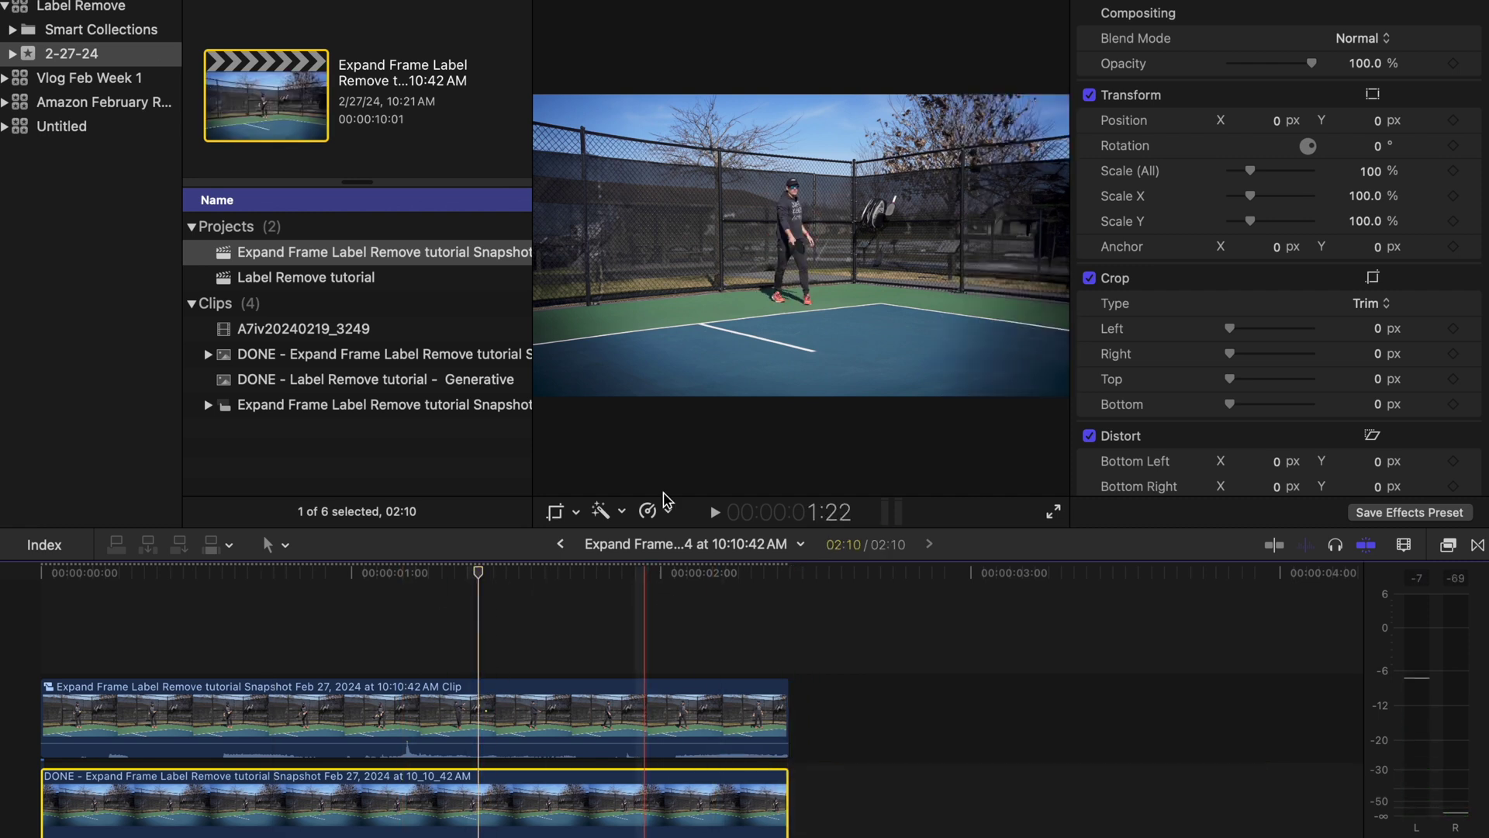
Zoom the viewer to 150% on the left fence and toggle the main clip to compare
{"action": "left_click", "coordinate": [969, 4]}
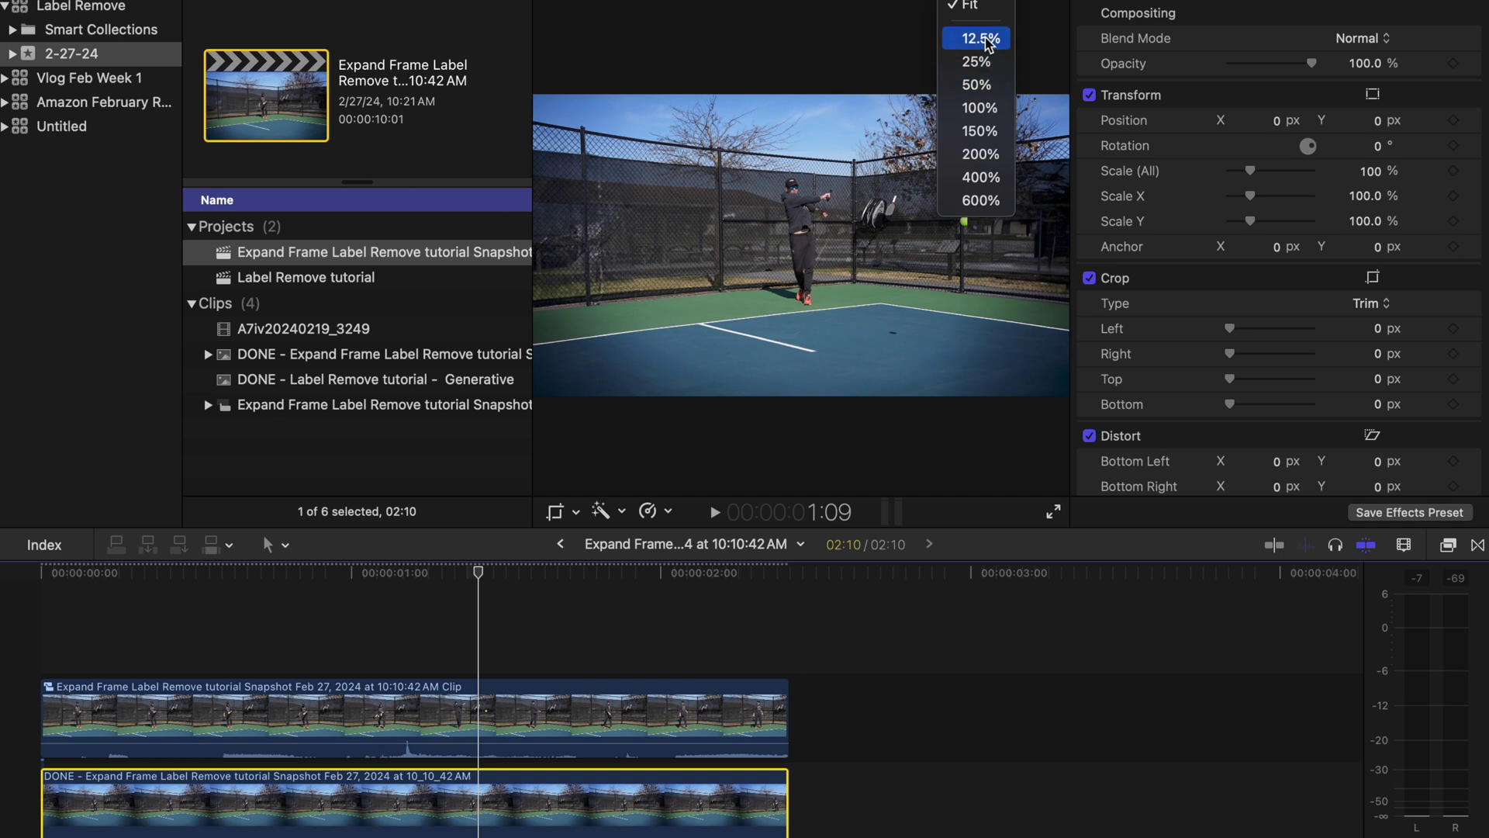
{"action": "left_click", "coordinate": [980, 134]}
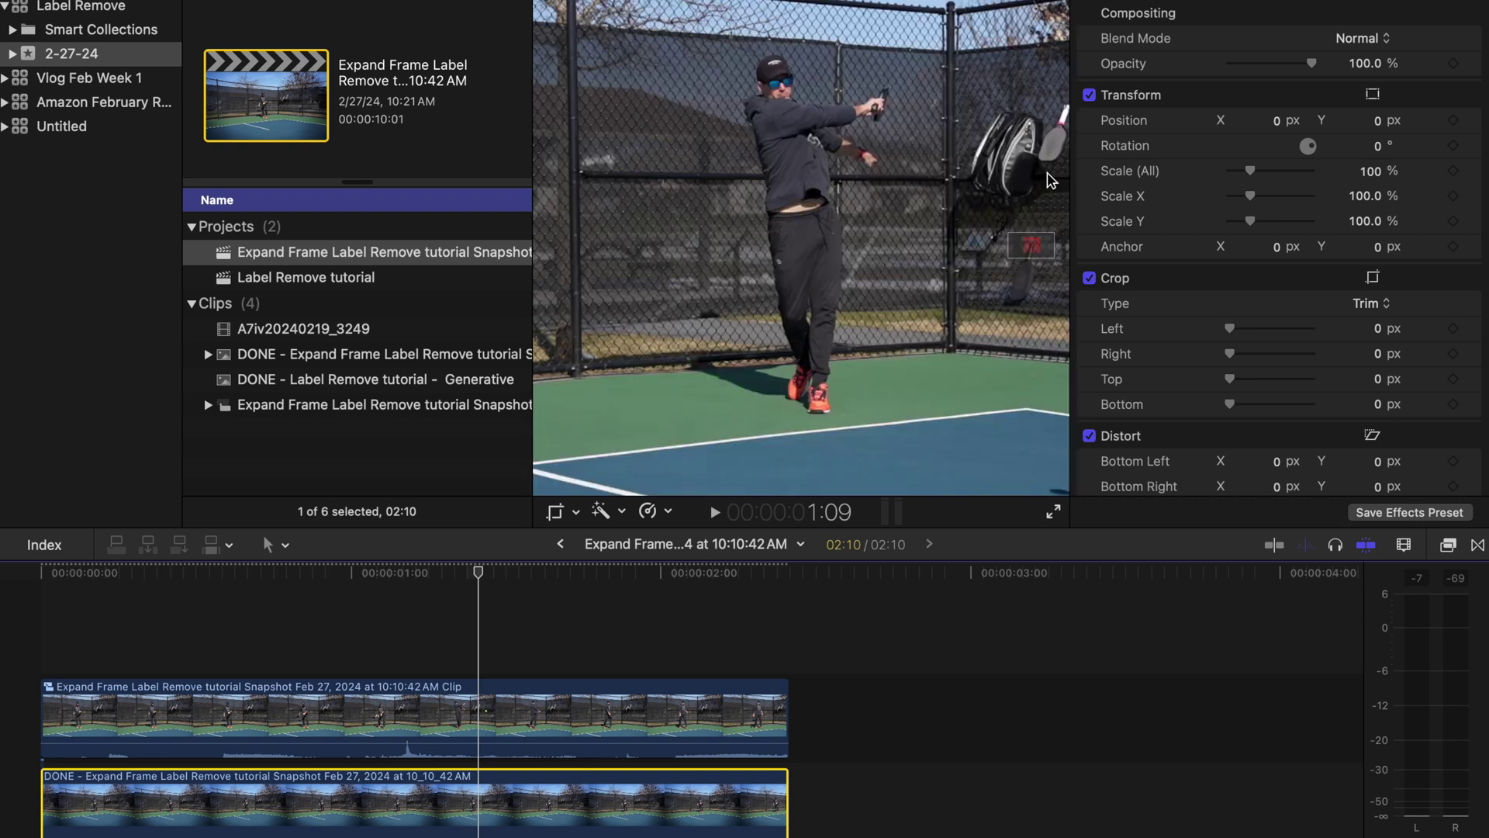
{"action": "left_click_drag", "start_coordinate": [1052, 251], "coordinate": [1018, 250]}
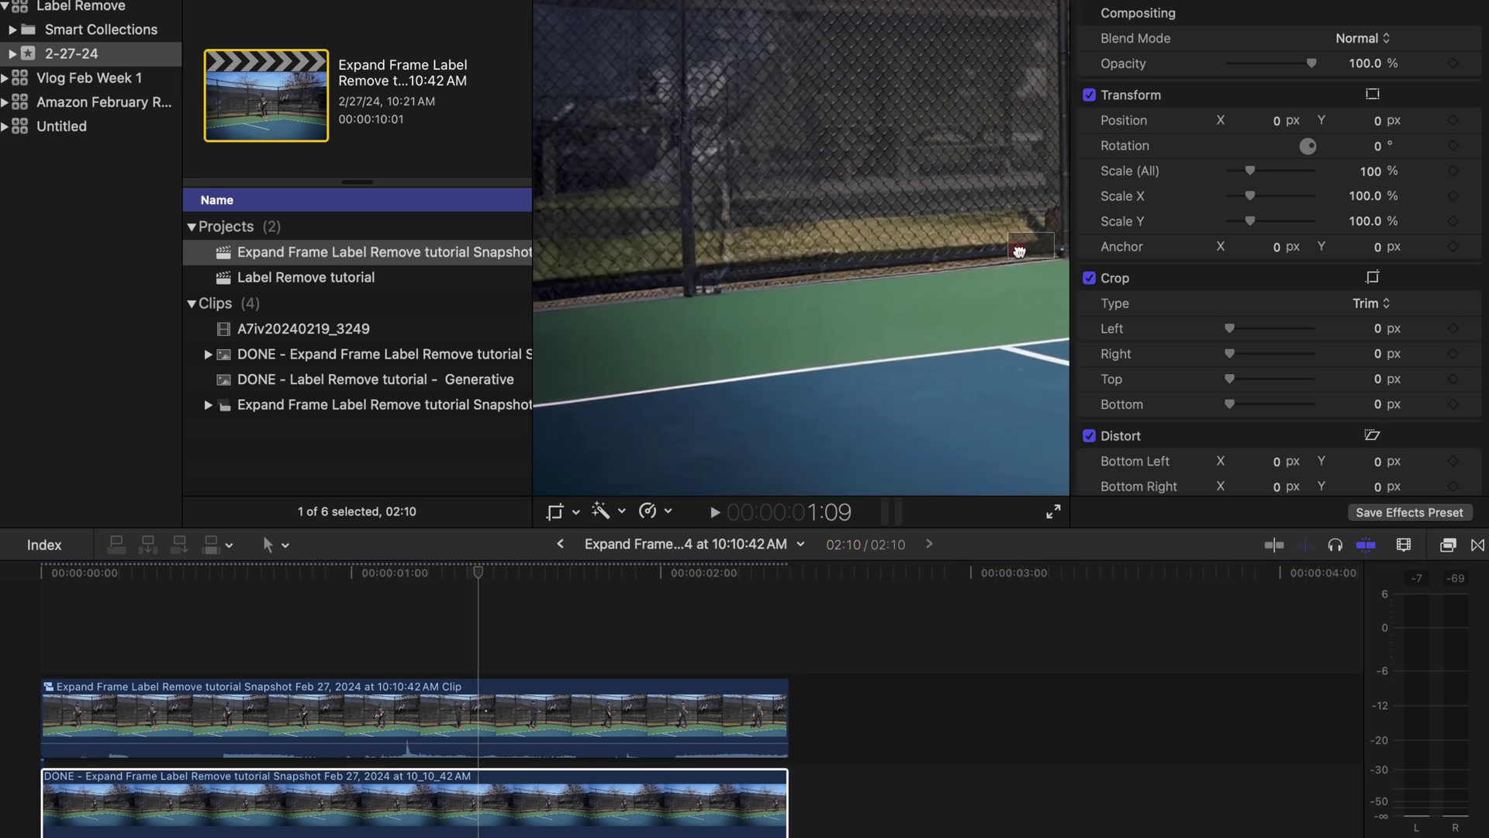
{"action": "left_click", "coordinate": [505, 711]}
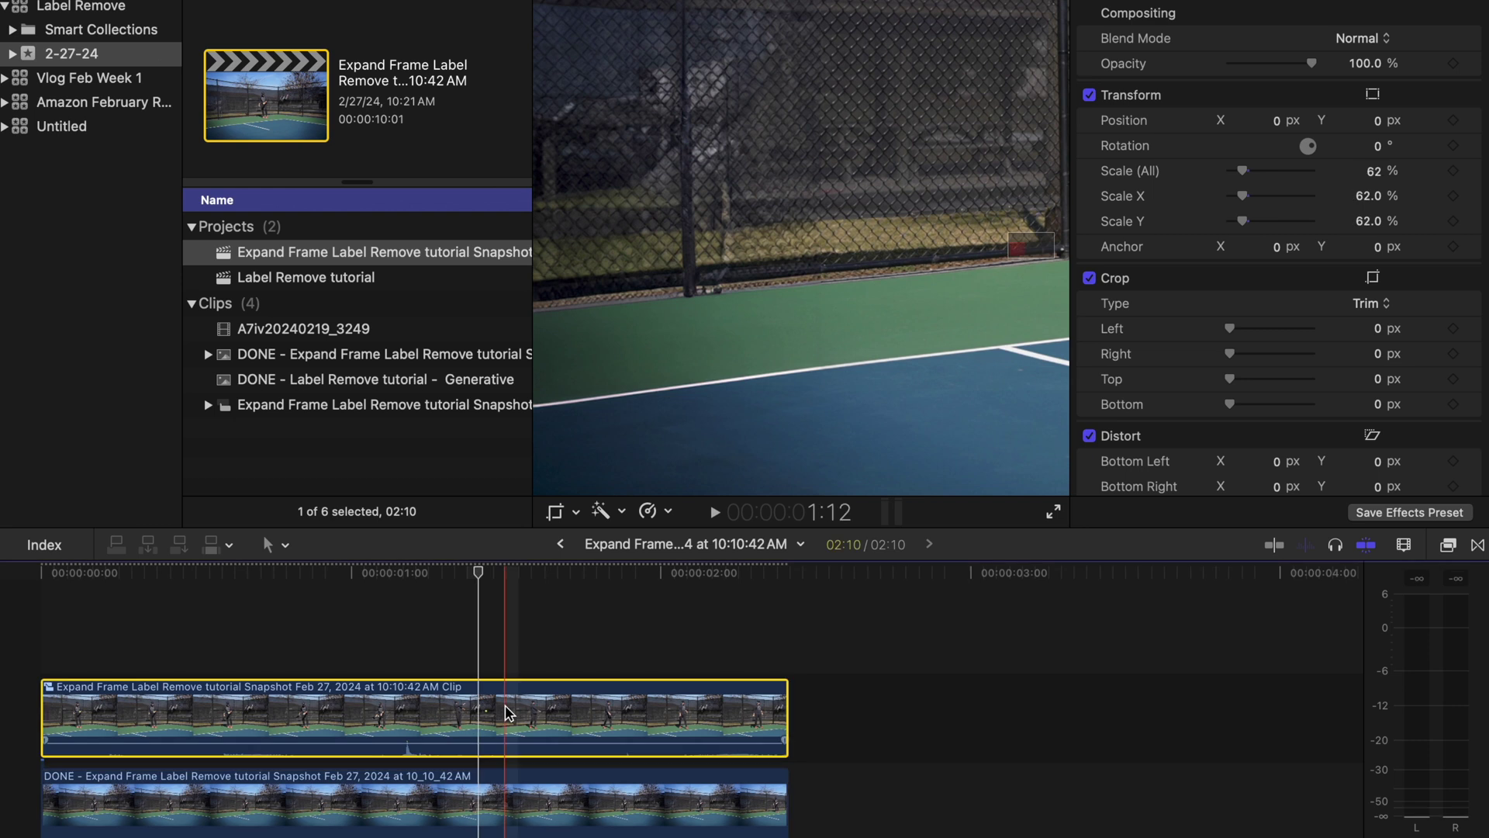
{"action": "key", "text": "5"}
{"action": "key", "text": "5"}
{"action": "key", "text": "5"}
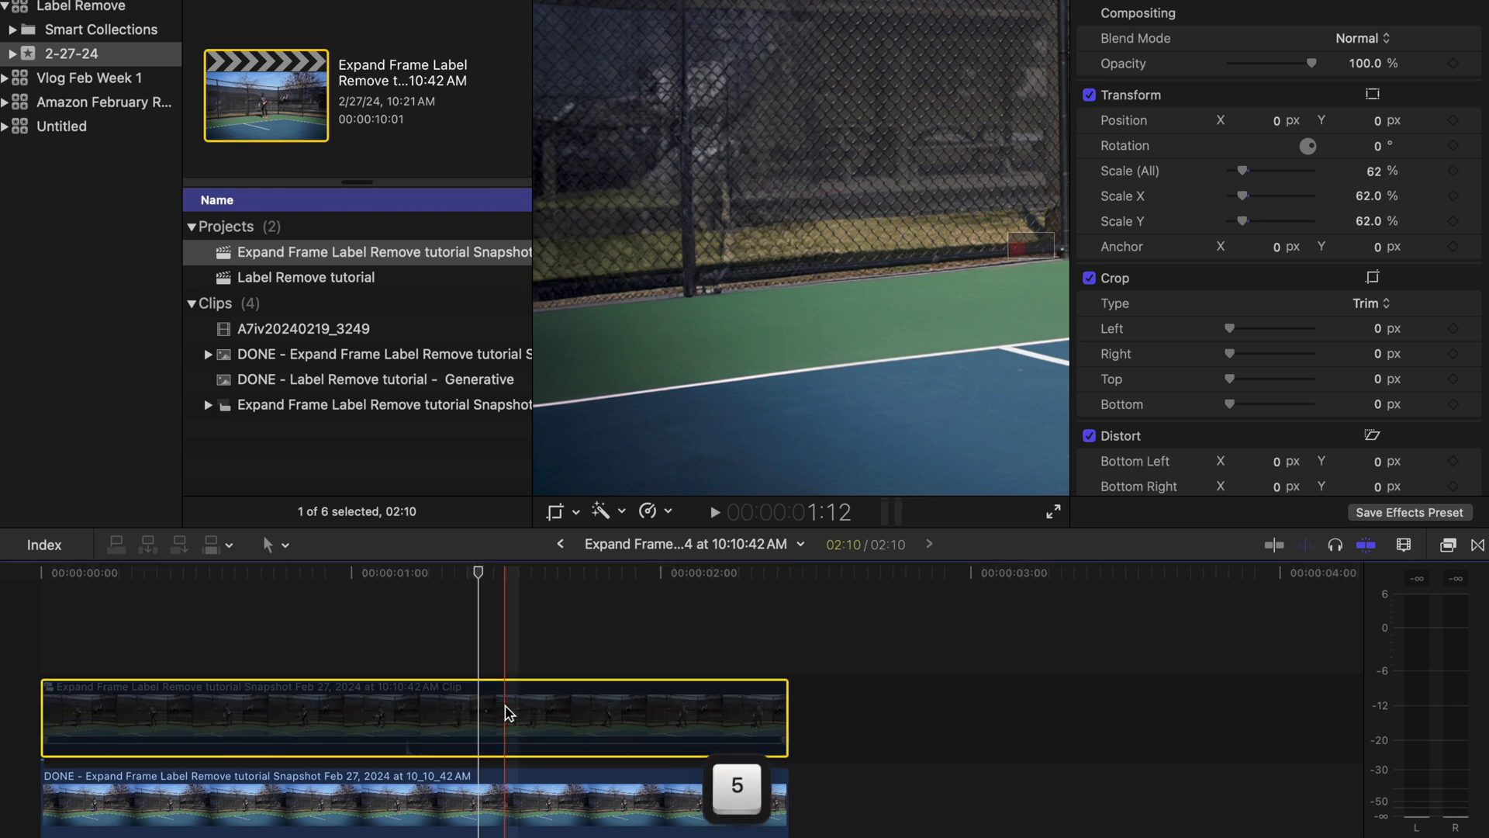
{"action": "key", "text": "5"}
{"action": "key", "text": "5"}
{"action": "key", "text": "5"}
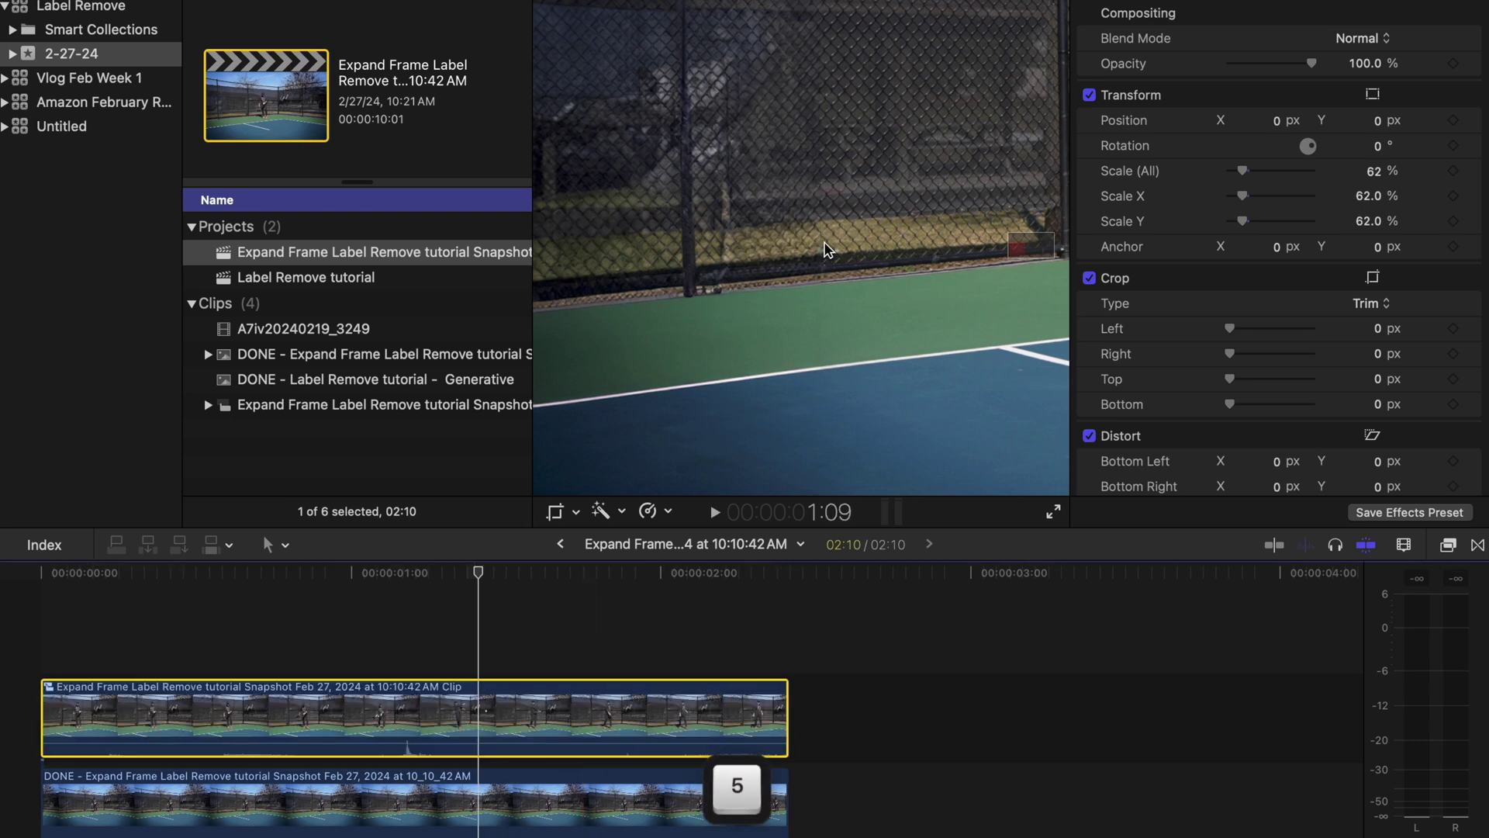
{"action": "key", "text": "5"}
{"action": "key", "text": "5"}
{"action": "key", "text": "5"}
{"action": "key", "text": "5"}
{"action": "key", "text": "5"}
{"action": "key", "text": "5"}
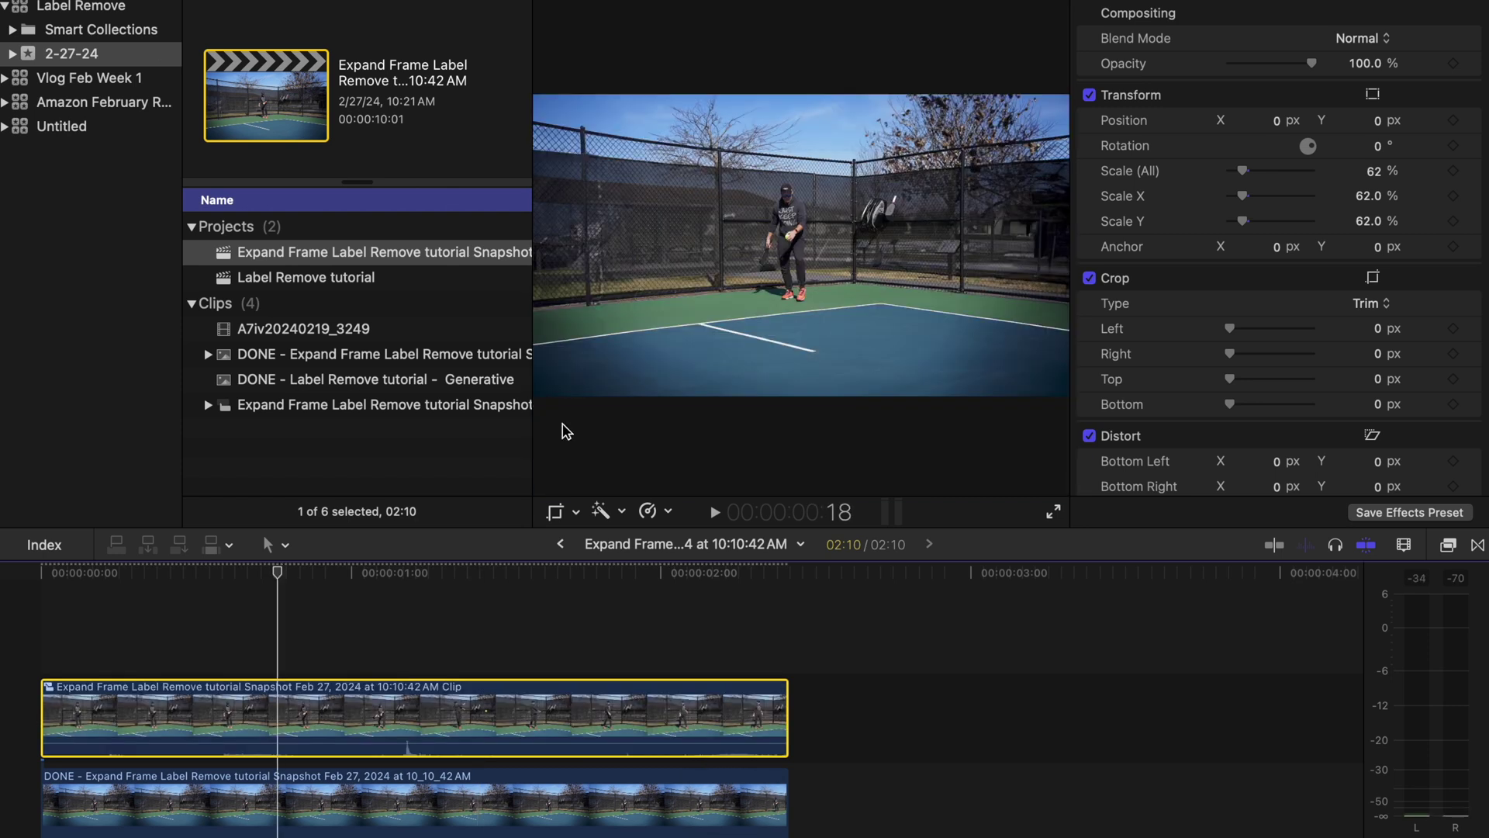
Apply Shape Mask to the scaled-down main clip and expand its transform settings
{"action": "left_click", "coordinate": [1446, 546]}
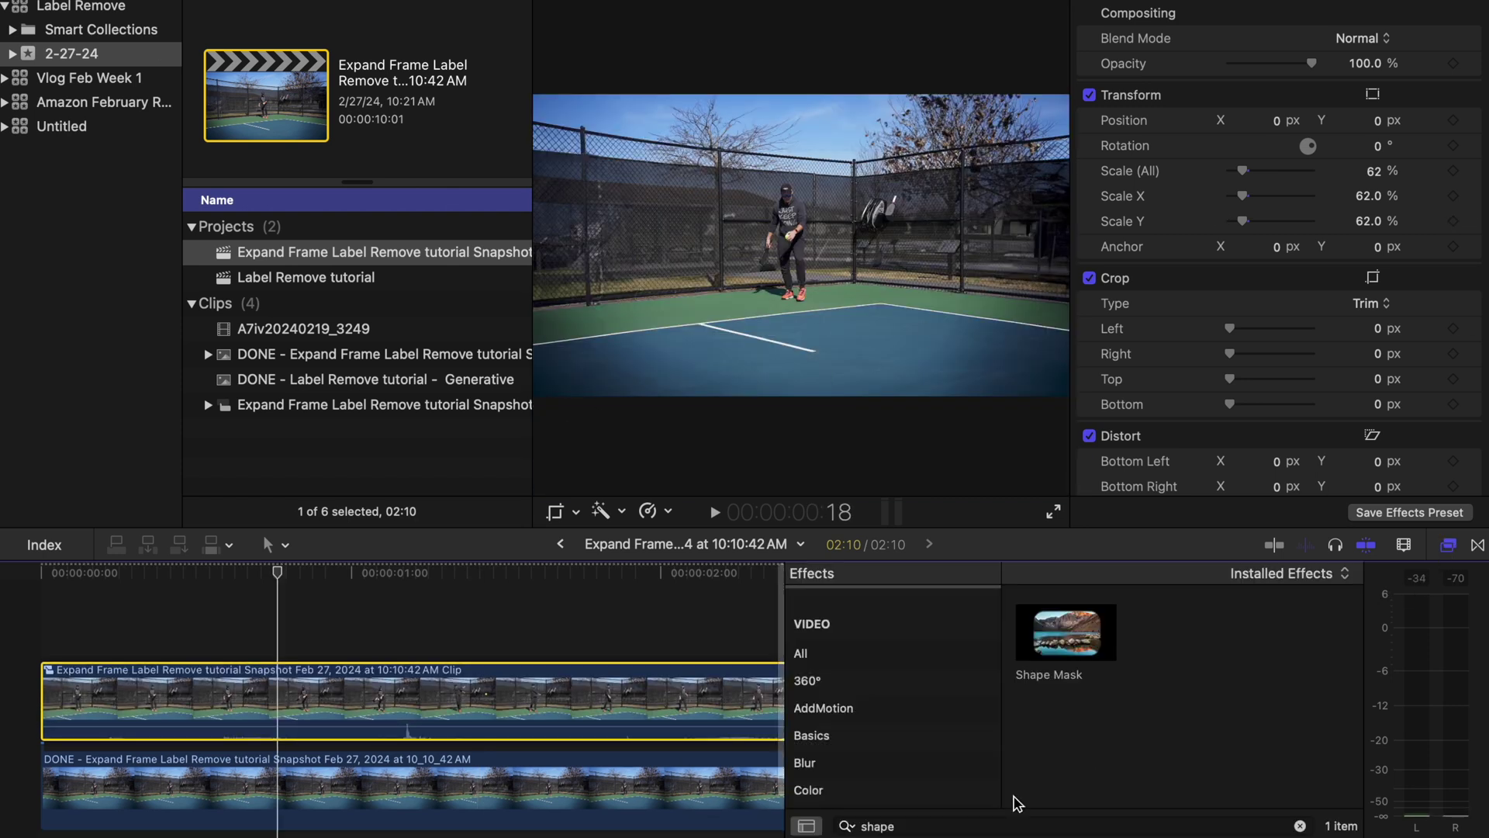
{"action": "left_click_drag", "start_coordinate": [1065, 638], "coordinate": [304, 692]}
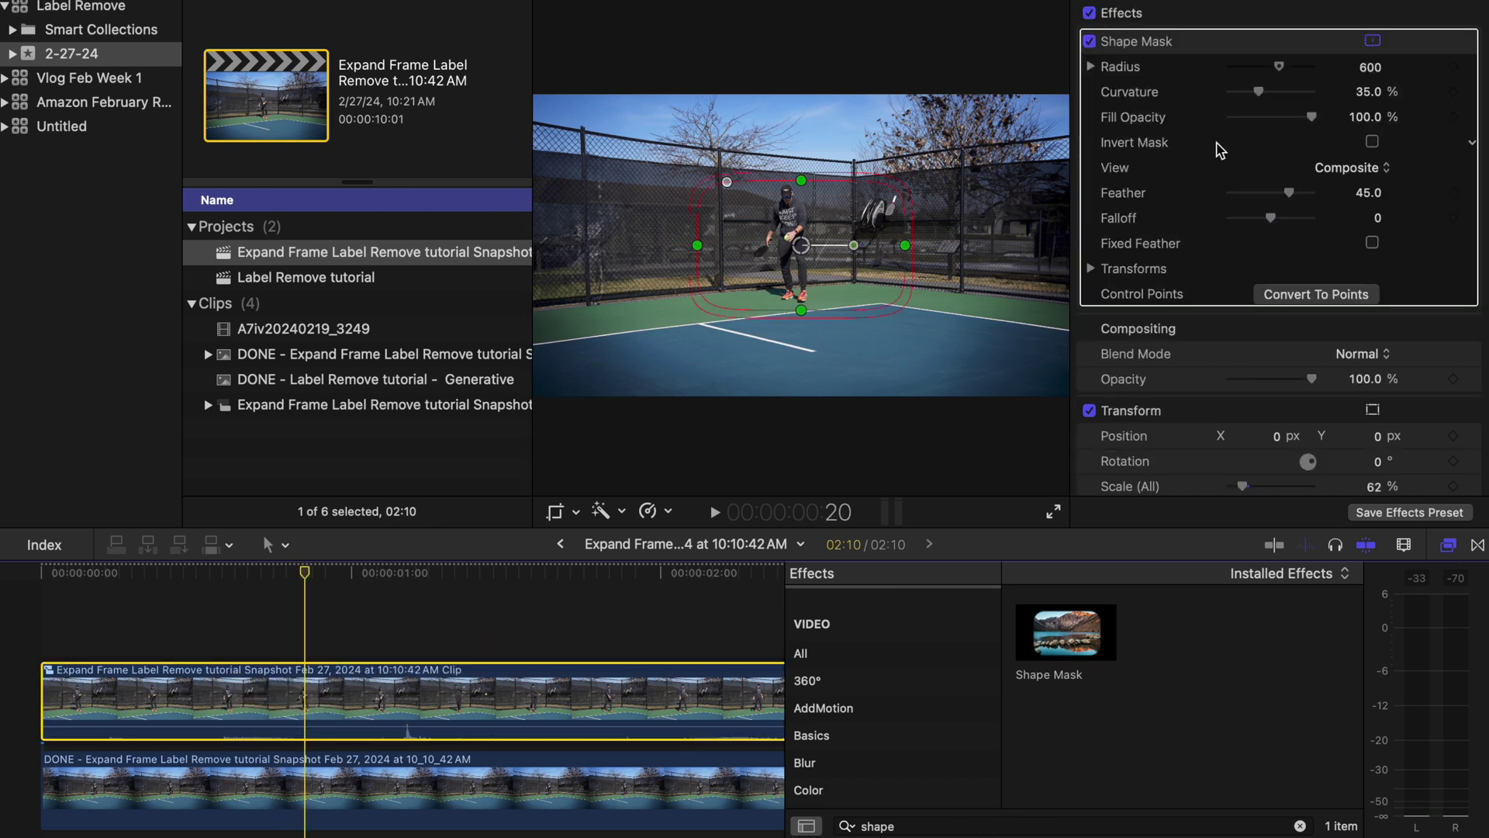
{"action": "left_click", "coordinate": [1091, 269]}
{"action": "scroll", "coordinate": [1280, 326], "scroll_direction": "down", "scroll_amount": 1}
{"action": "left_click_drag", "start_coordinate": [1370, 273], "coordinate": [1370, 264]}
Disable the background, then set the mask to 158% scale and 0% curvature
{"action": "left_click", "coordinate": [489, 800]}
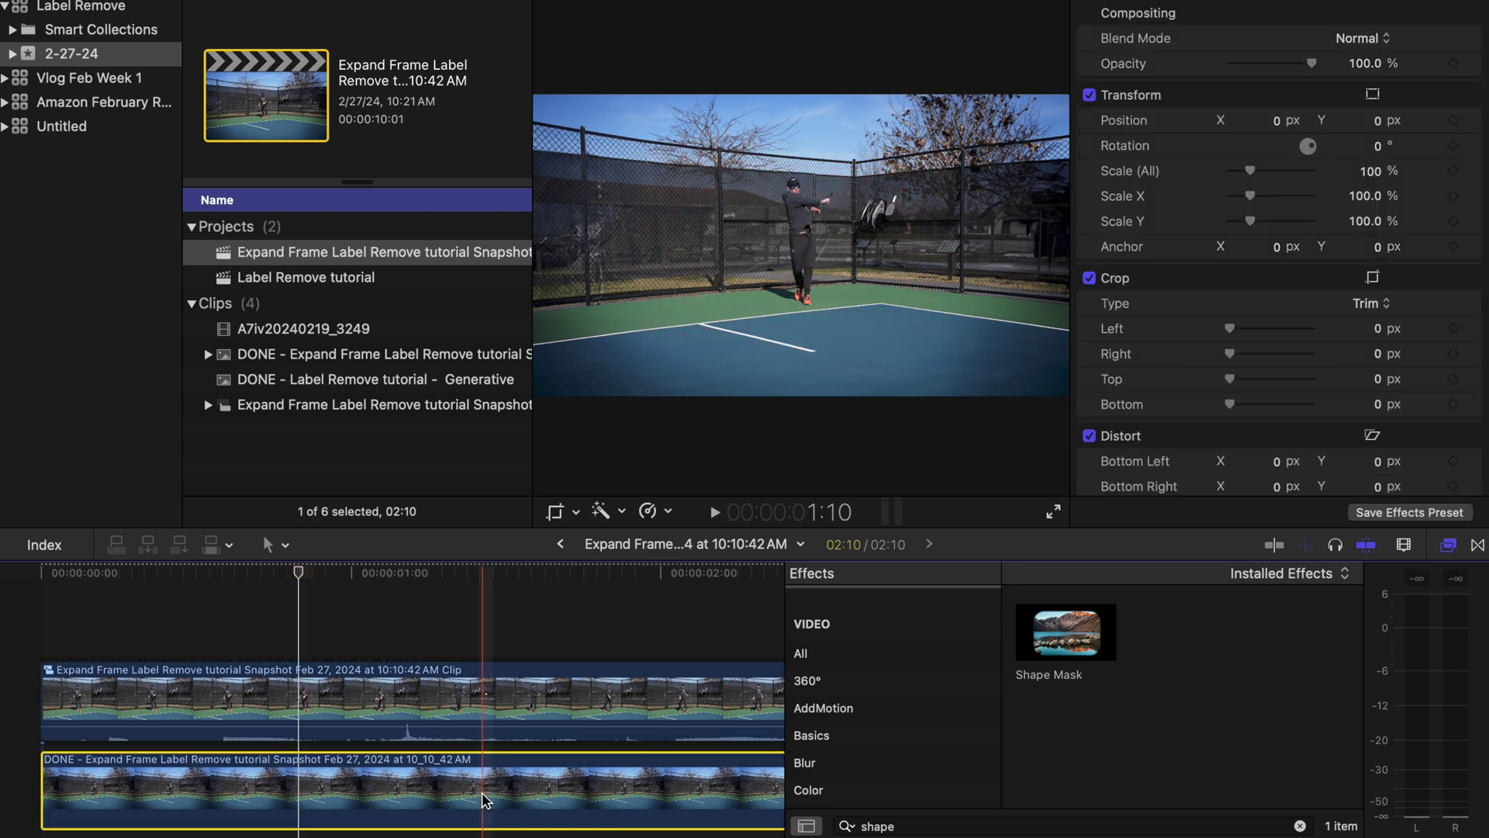
{"action": "key", "text": "v"}
{"action": "left_click", "coordinate": [413, 688]}
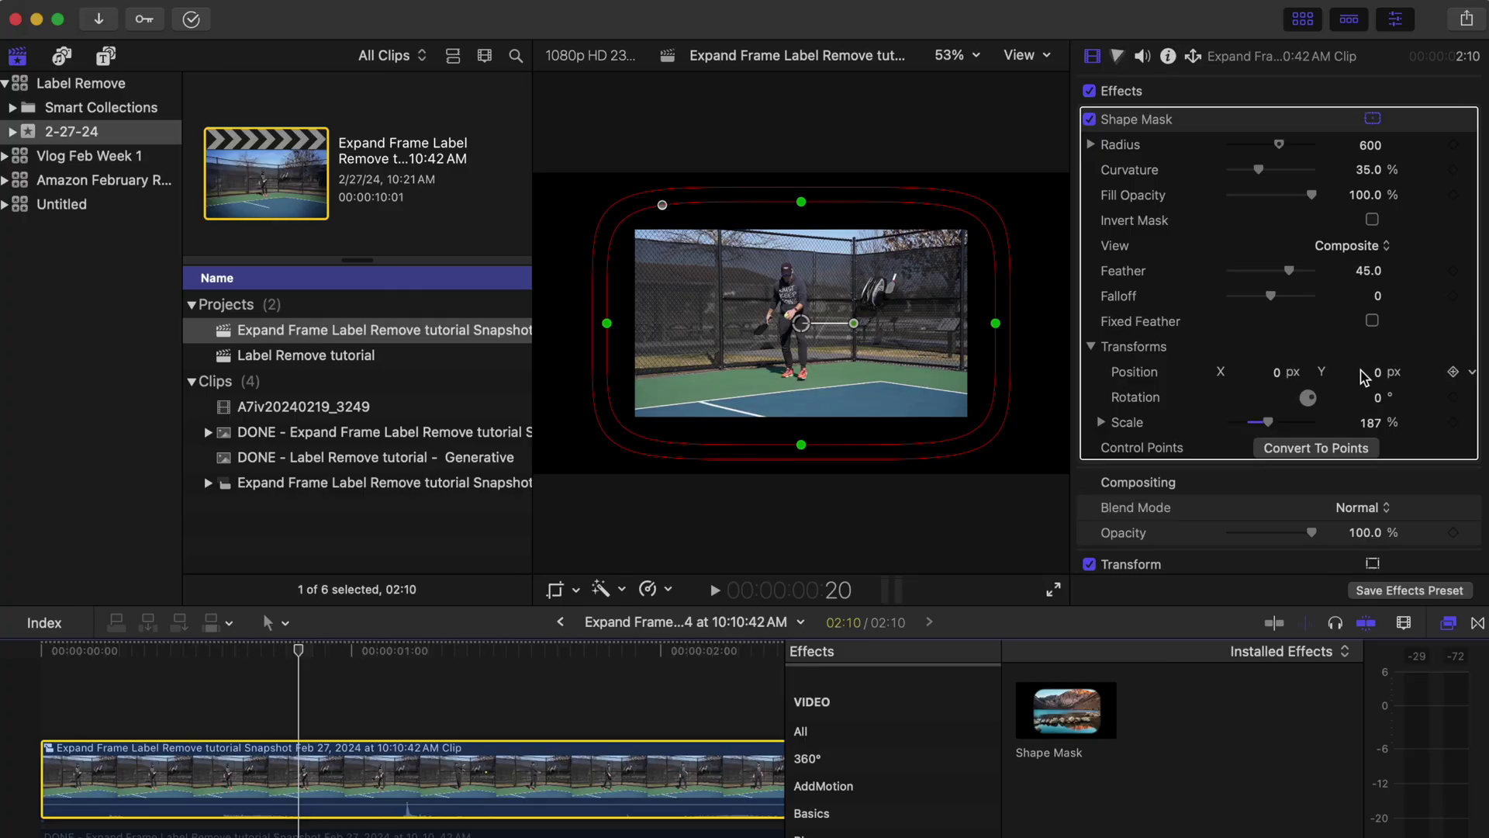
{"action": "left_click_drag", "start_coordinate": [1374, 429], "coordinate": [1373, 449]}
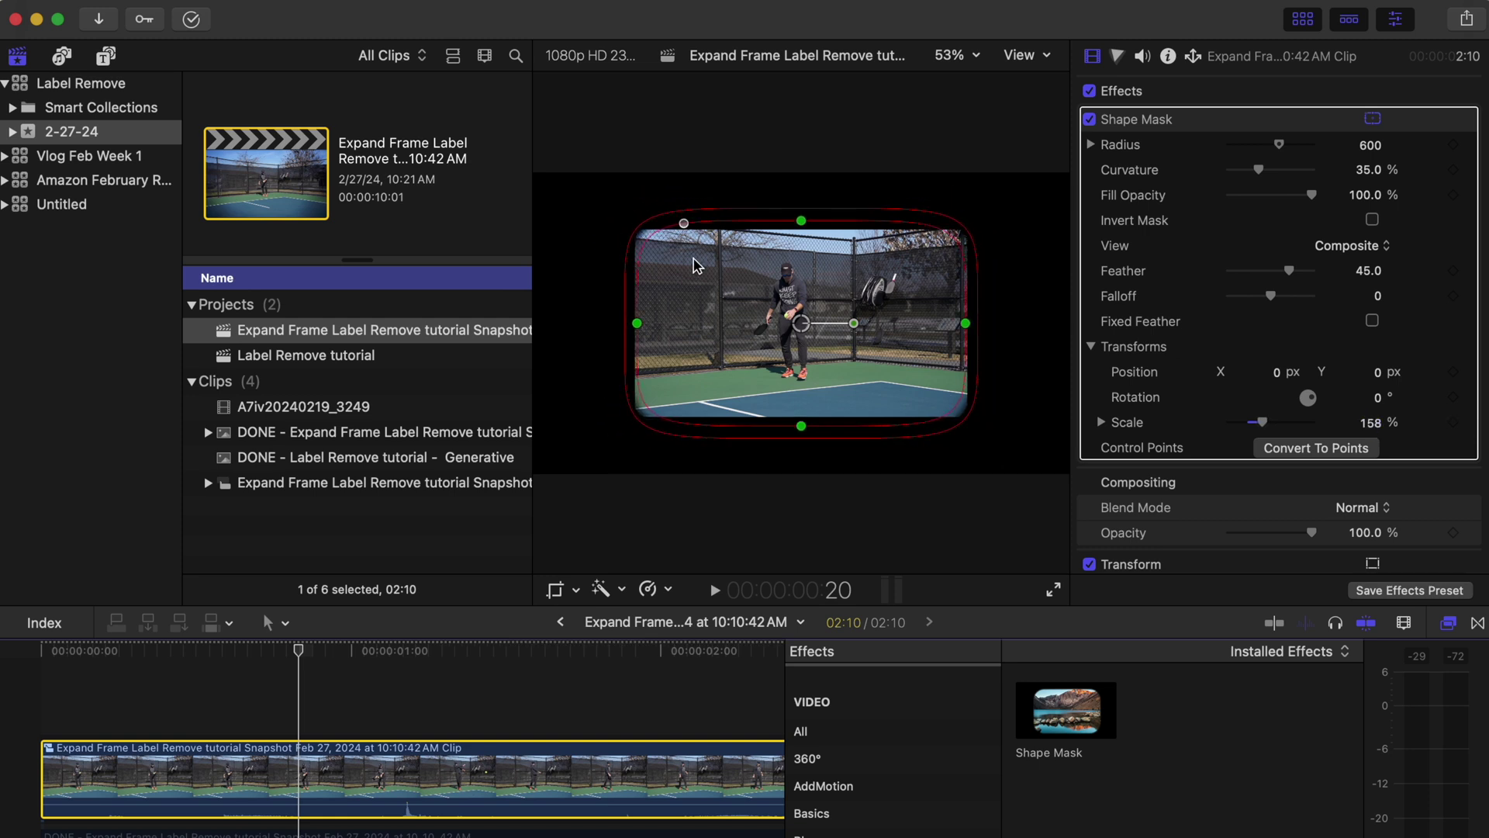
{"action": "left_click_drag", "start_coordinate": [685, 229], "coordinate": [627, 230]}
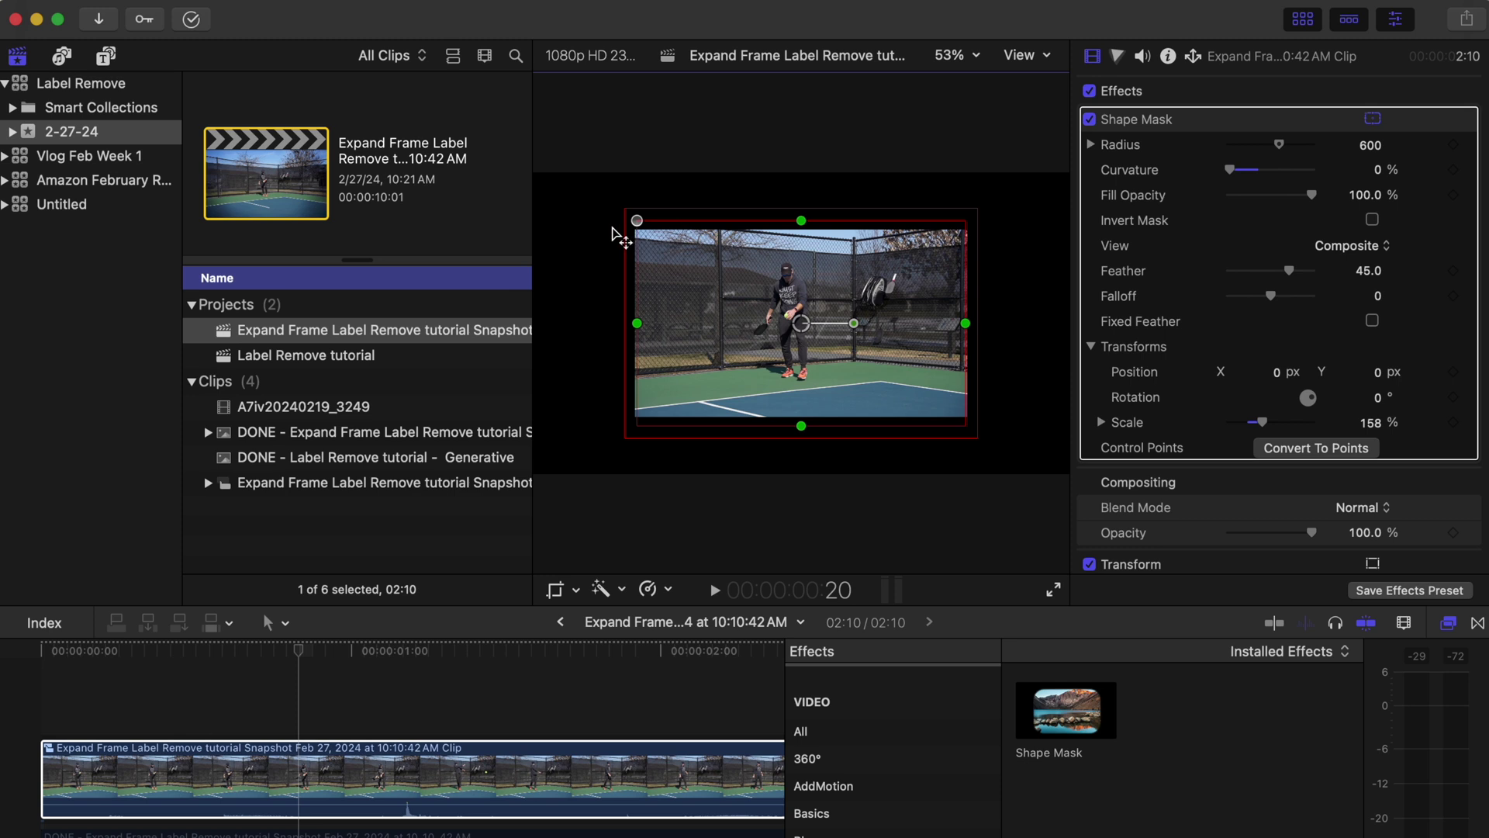
{"action": "left_click", "coordinate": [388, 833]}
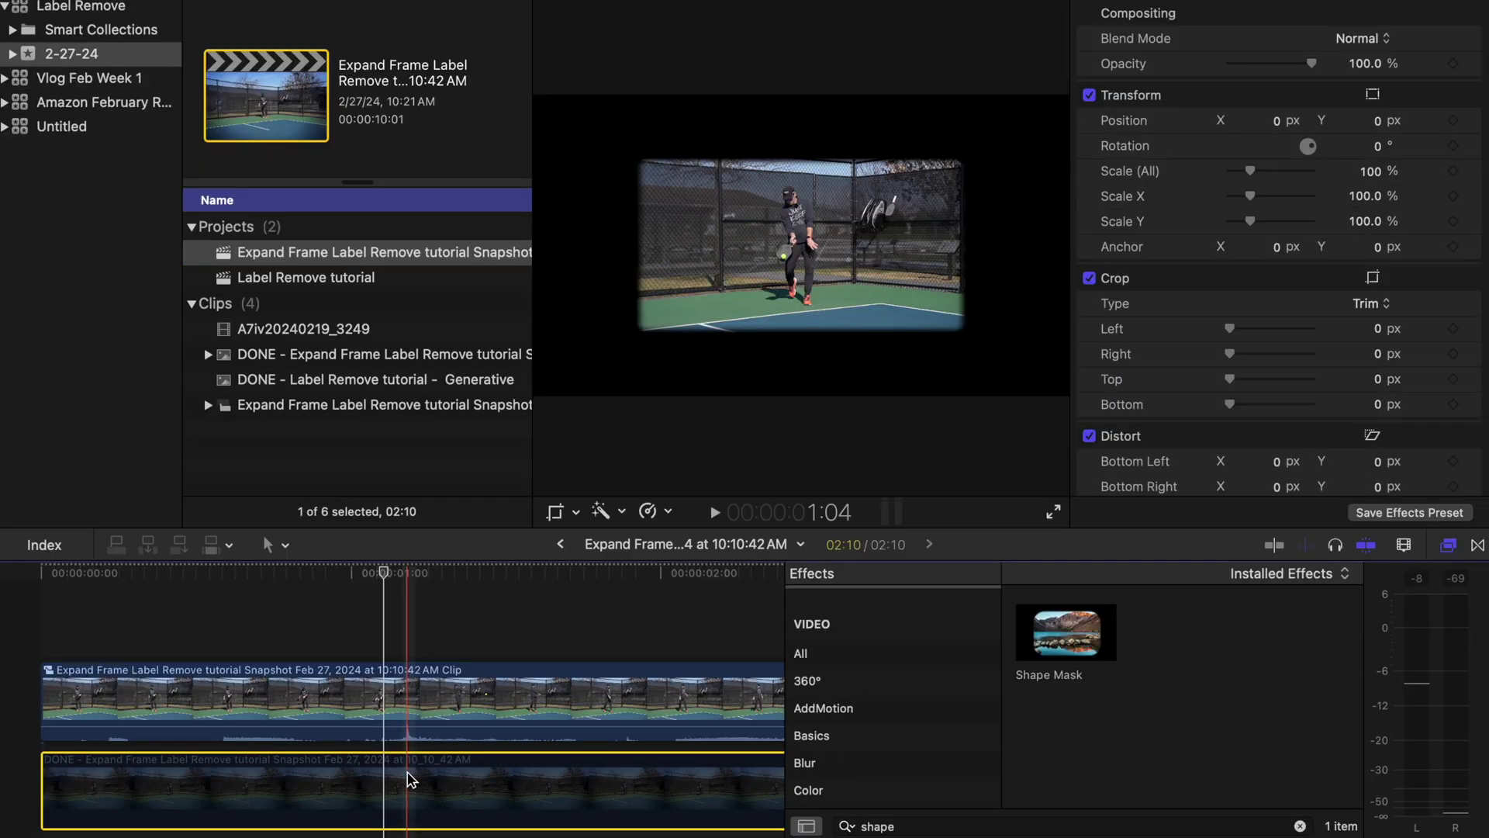
Re-enable the expanded court background clip and move the playhead to frame 1:08
{"action": "key", "text": "5"}
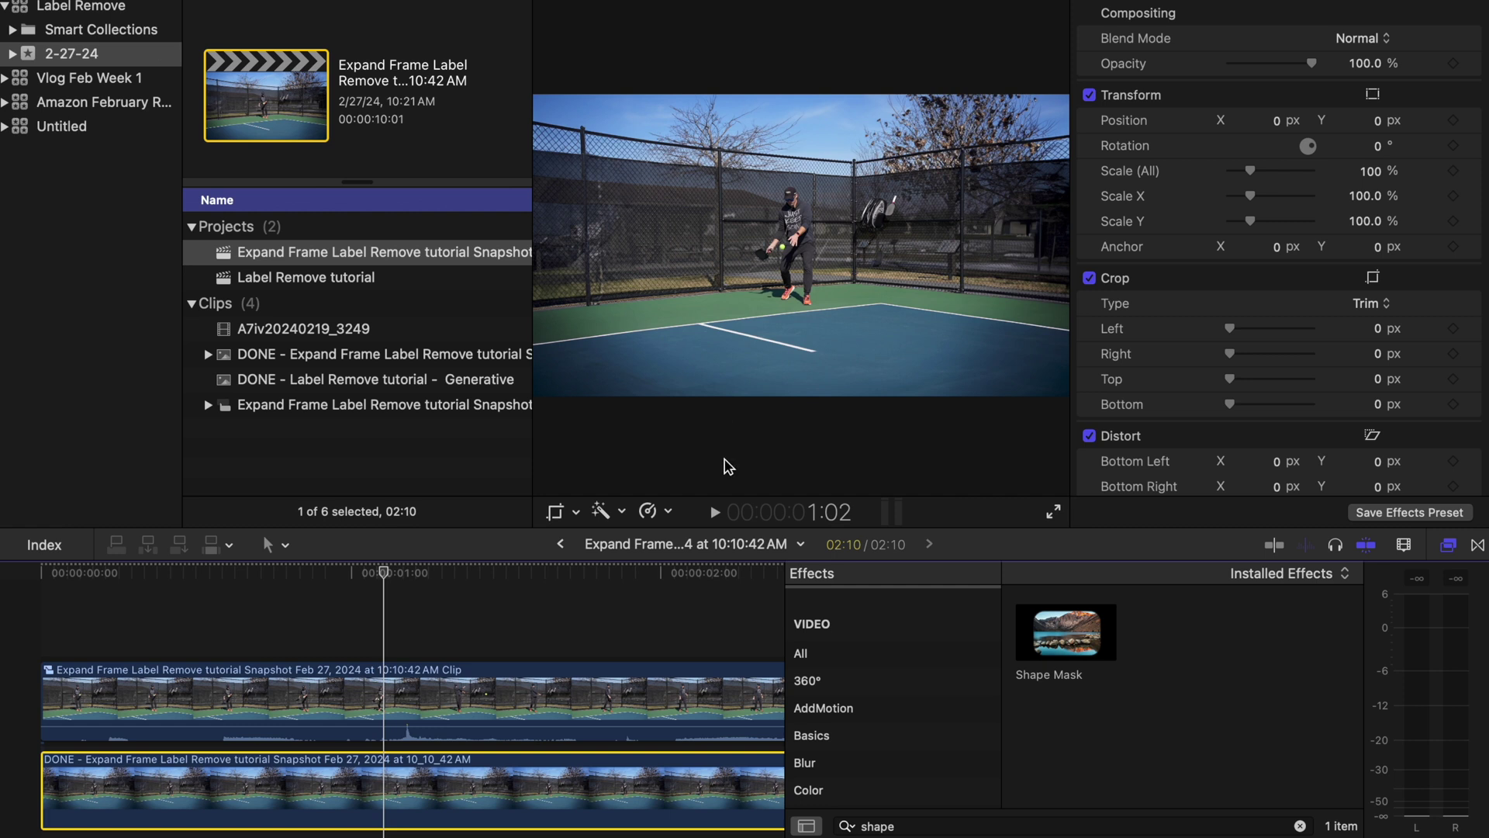
{"action": "key", "text": "Right"}
{"action": "key", "text": "Right"}
{"action": "key", "text": "Right"}
{"action": "key", "text": "Left"}
{"action": "key", "text": "Left"}
{"action": "key", "text": "Left"}
{"action": "key", "text": "Left"}
{"action": "key", "text": "Left"}
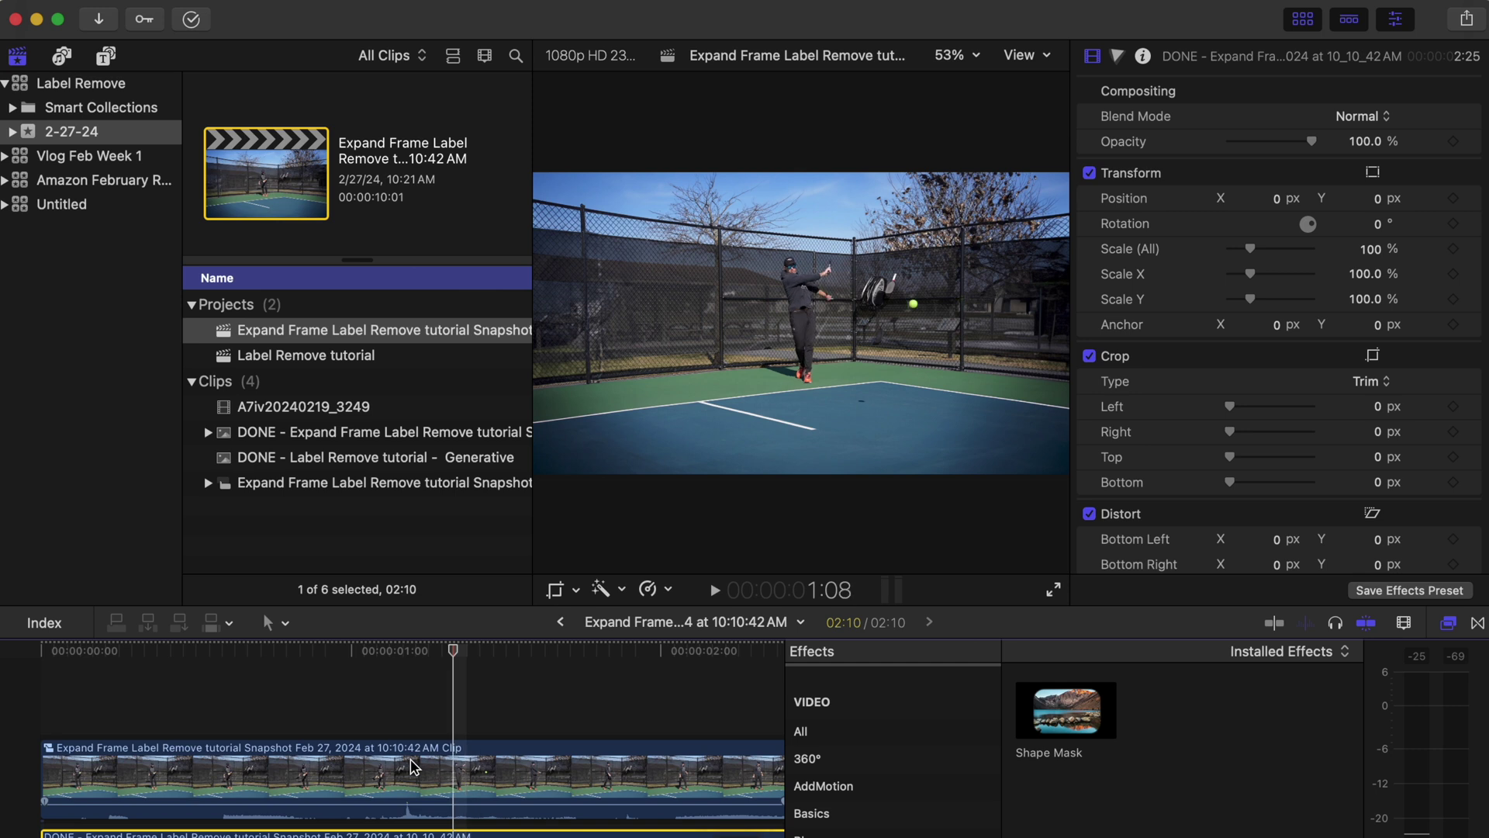
Step back and forth one frame at a time around 1:08 to check the masked clip over the background
{"action": "key", "text": "Right"}
{"action": "key", "text": "Right"}
{"action": "key", "text": "Left"}
{"action": "key", "text": "Left"}
{"action": "key", "text": "Right"}
{"action": "key", "text": "Left"}
{"action": "key", "text": "Right"}
{"action": "key", "text": "Left"}
{"action": "key", "text": "Right"}
{"action": "key", "text": "Left"}
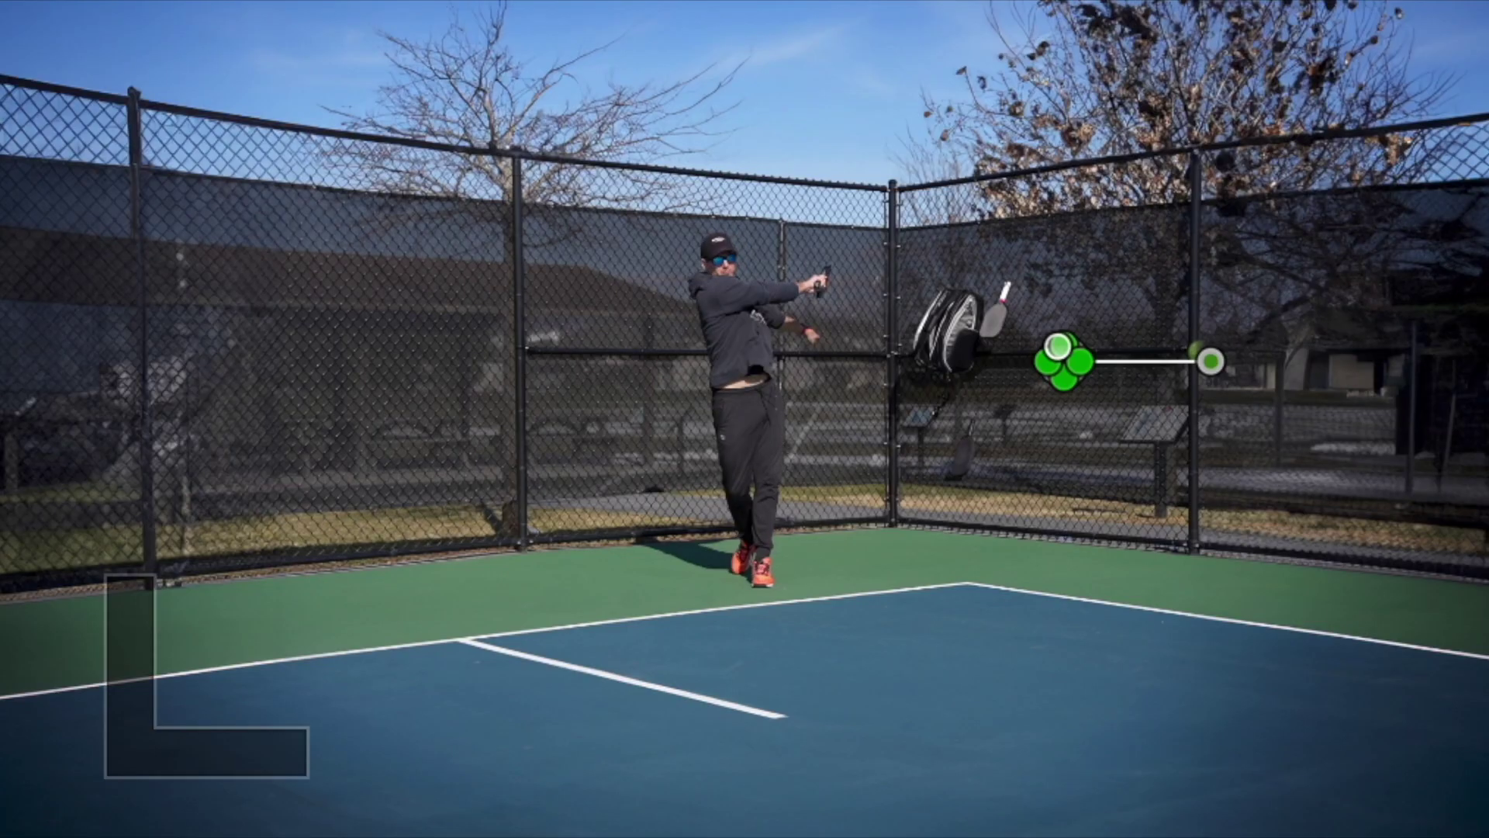